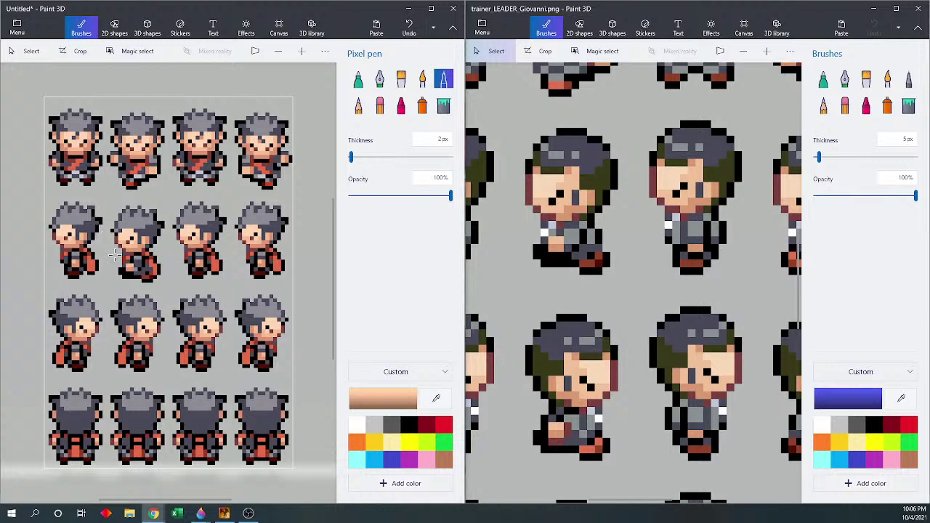
Step: Examine the left-facing walking frames in the custom sprite sheet and in the Giovanni reference sheet
{"action": "scroll", "coordinate": [109, 247], "scroll_direction": "up", "scroll_amount": 3}
{"action": "scroll", "coordinate": [114, 254], "scroll_direction": "down", "scroll_amount": 3}
{"action": "scroll", "coordinate": [126, 271], "scroll_direction": "up", "scroll_amount": 2}
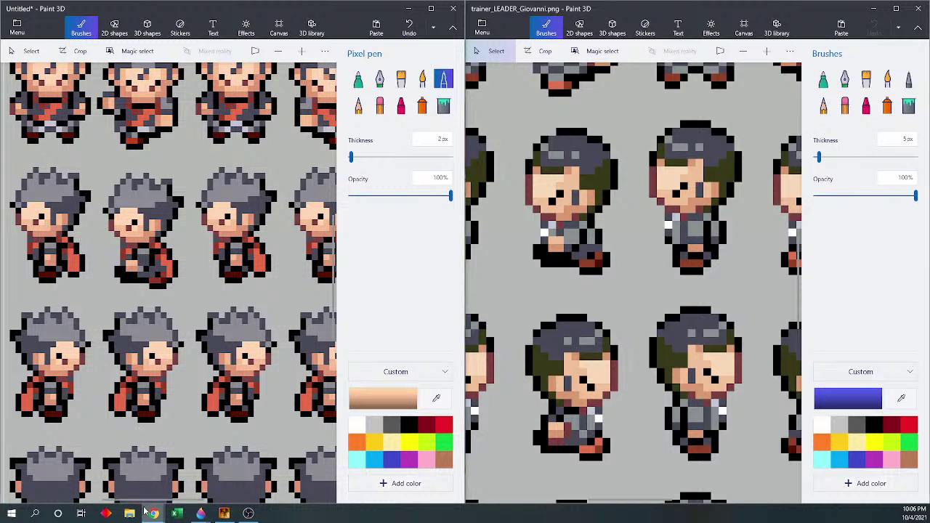
{"action": "left_click_drag", "start_coordinate": [148, 502], "coordinate": [134, 502]}
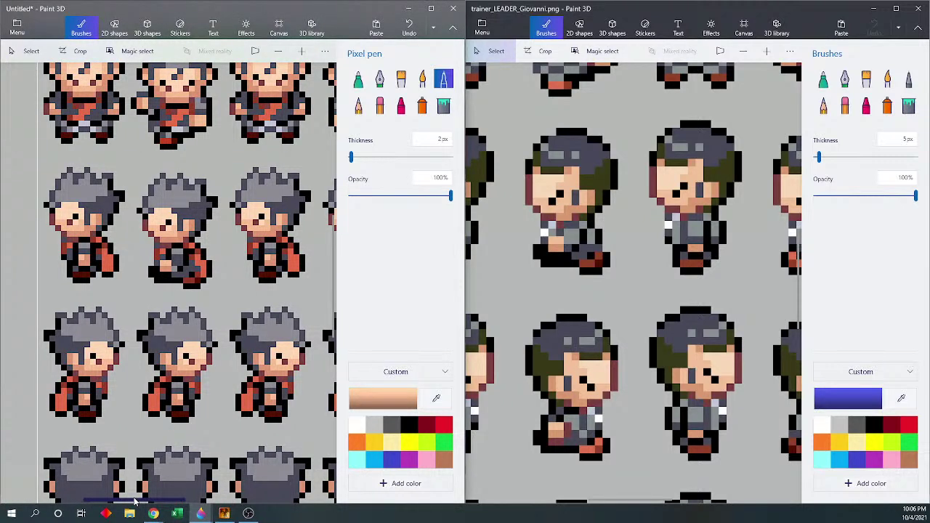
{"action": "left_click_drag", "start_coordinate": [134, 501], "coordinate": [138, 499]}
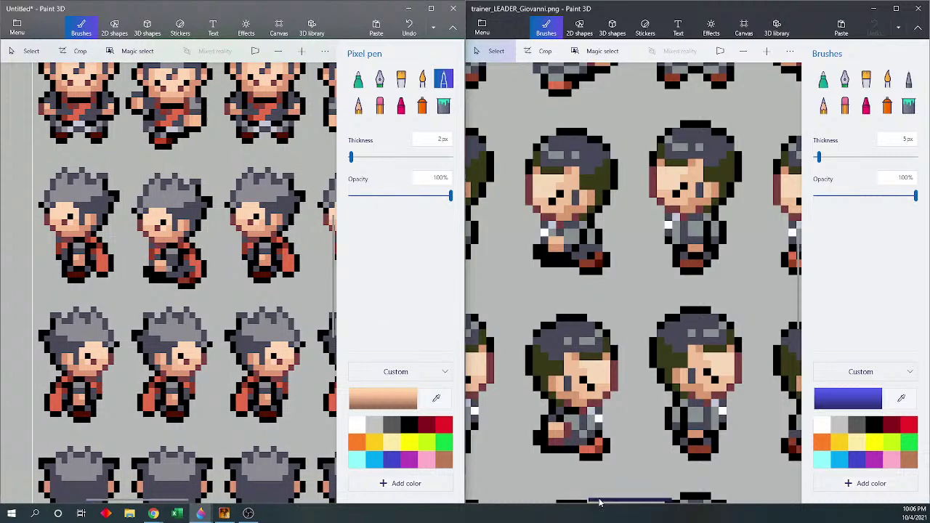
{"action": "left_click_drag", "start_coordinate": [590, 500], "coordinate": [568, 500]}
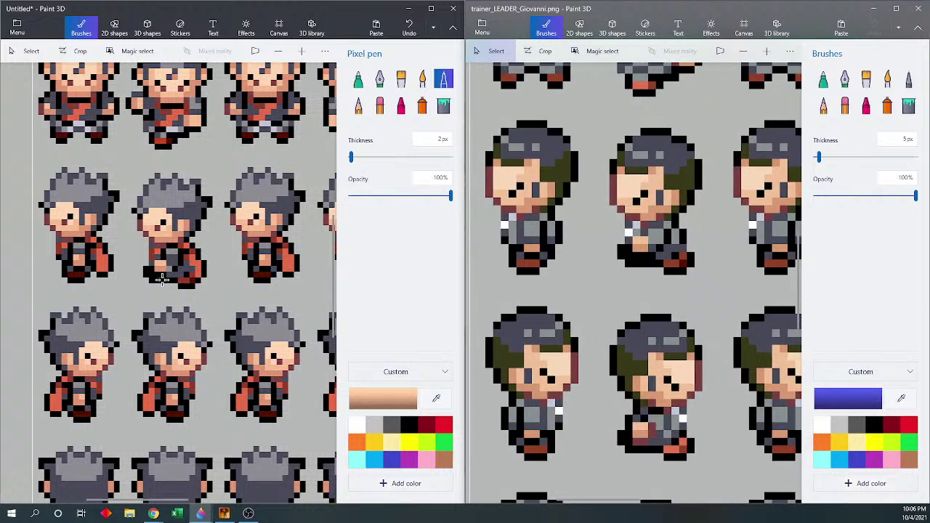
{"action": "left_click_drag", "start_coordinate": [163, 500], "coordinate": [182, 500]}
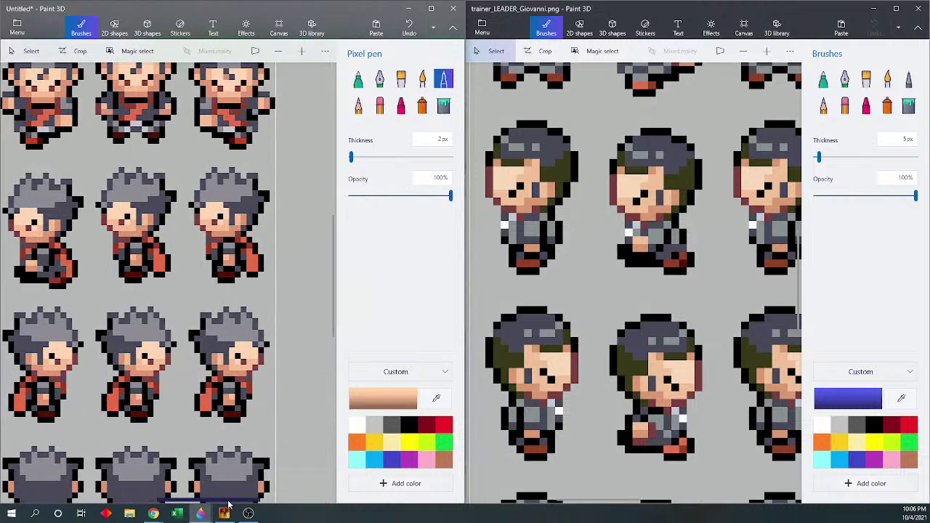
{"action": "scroll", "coordinate": [229, 224], "scroll_direction": "up", "scroll_amount": 3, "text": "ctrl"}
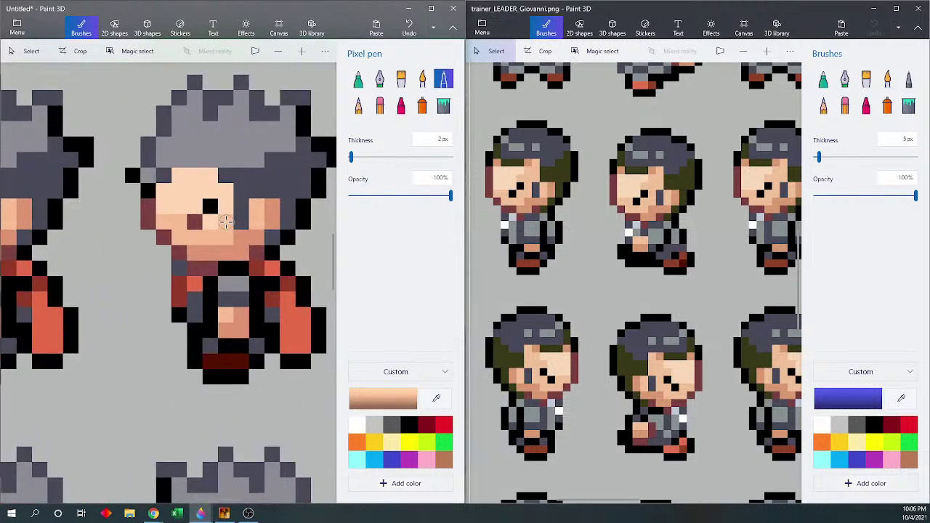
{"action": "scroll", "coordinate": [226, 224], "scroll_direction": "down", "scroll_amount": 3, "text": "ctrl"}
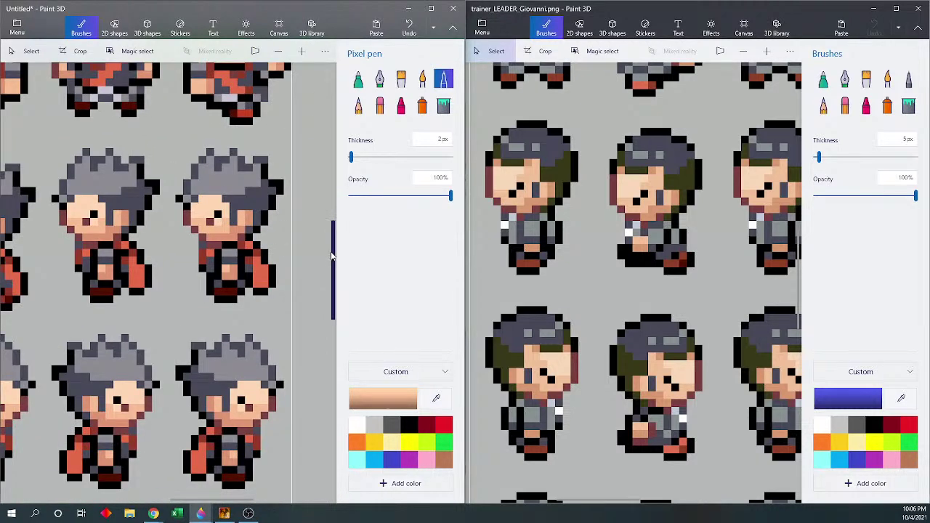
Step: Compare the last left-facing walking frame of the custom sheet with the matching frame in the Giovanni reference sheet
{"action": "left_click_drag", "start_coordinate": [335, 255], "coordinate": [334, 236]}
{"action": "left_click_drag", "start_coordinate": [599, 501], "coordinate": [701, 501]}
{"action": "scroll", "coordinate": [666, 192], "scroll_direction": "up", "scroll_amount": 5, "text": "ctrl"}
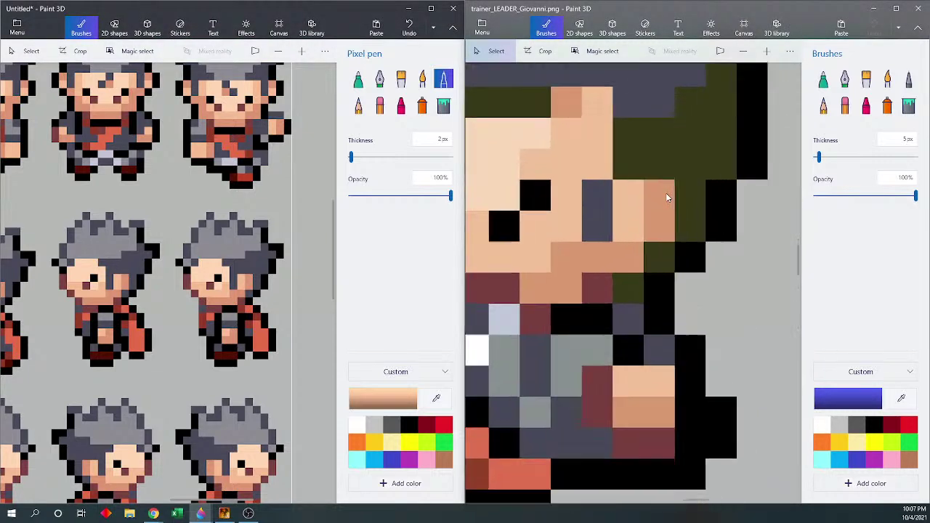
{"action": "scroll", "coordinate": [666, 193], "scroll_direction": "down", "scroll_amount": 5, "text": "ctrl"}
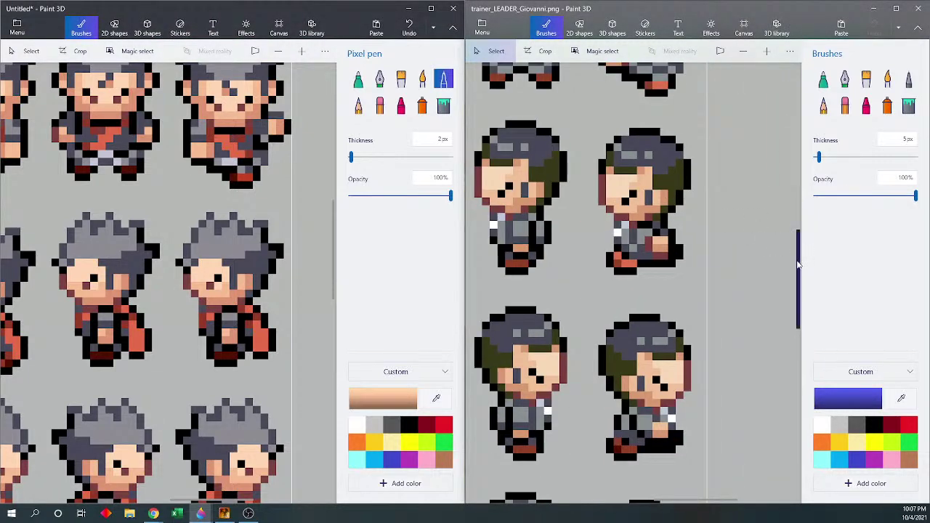
{"action": "left_click_drag", "start_coordinate": [798, 263], "coordinate": [799, 242]}
{"action": "scroll", "coordinate": [630, 269], "scroll_direction": "up", "scroll_amount": 3}
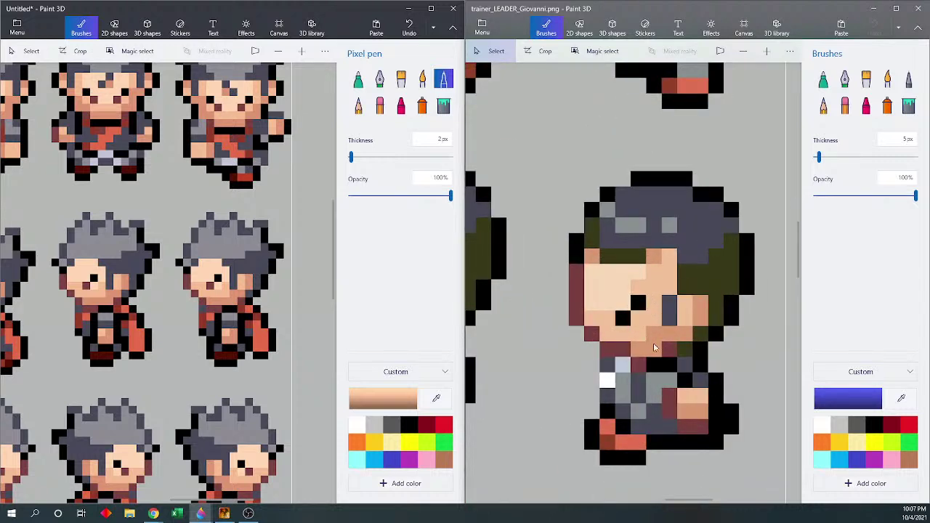
{"action": "scroll", "coordinate": [655, 347], "scroll_direction": "down", "scroll_amount": 3}
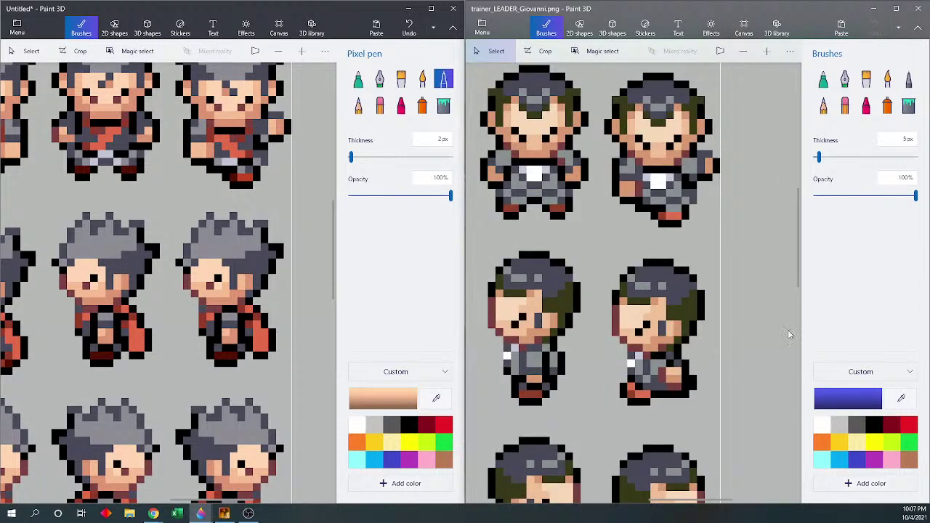
{"action": "scroll", "coordinate": [792, 327], "scroll_direction": "down", "scroll_amount": 2}
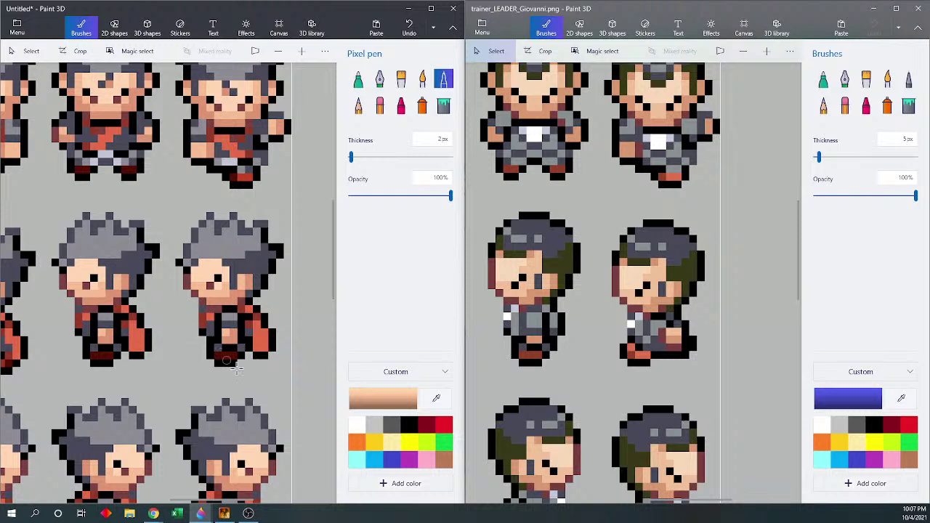
Step: Measure the forward foot of the reference sheet's last left-facing frame with a rectangular selection, and clear the selection
{"action": "left_click", "coordinate": [29, 50]}
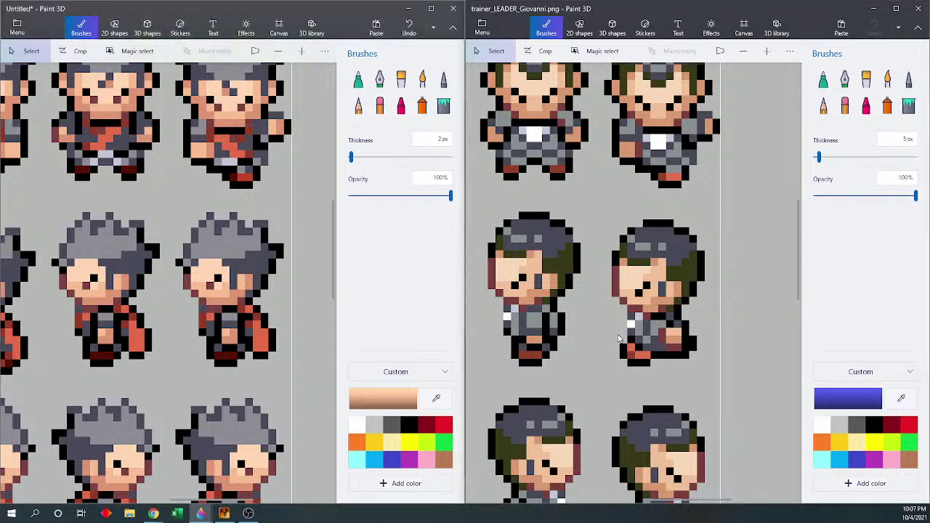
{"action": "left_click_drag", "start_coordinate": [618, 339], "coordinate": [652, 370]}
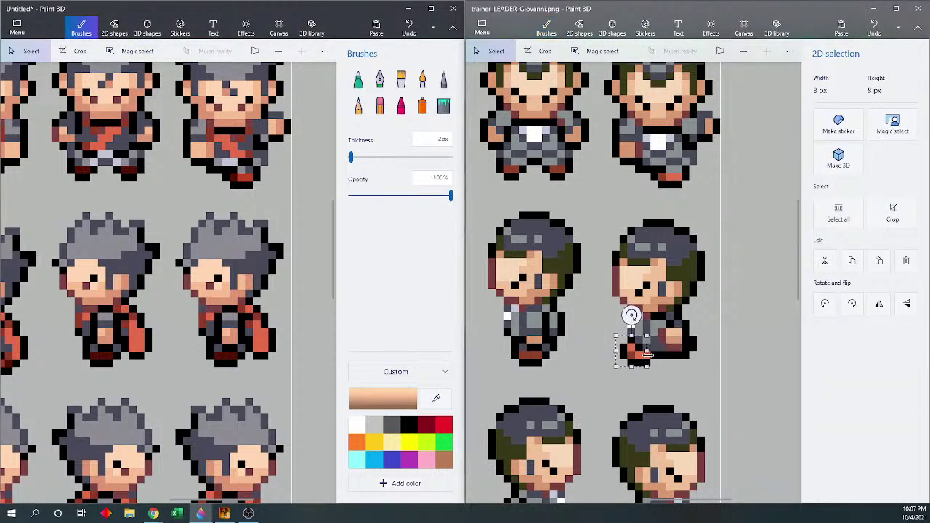
{"action": "left_click", "coordinate": [670, 360]}
{"action": "mouse_move", "coordinate": [618, 335]}
{"action": "left_mouse_down"}
{"action": "mouse_move", "coordinate": [654, 372]}
{"action": "mouse_move", "coordinate": [649, 367]}
{"action": "left_mouse_up"}
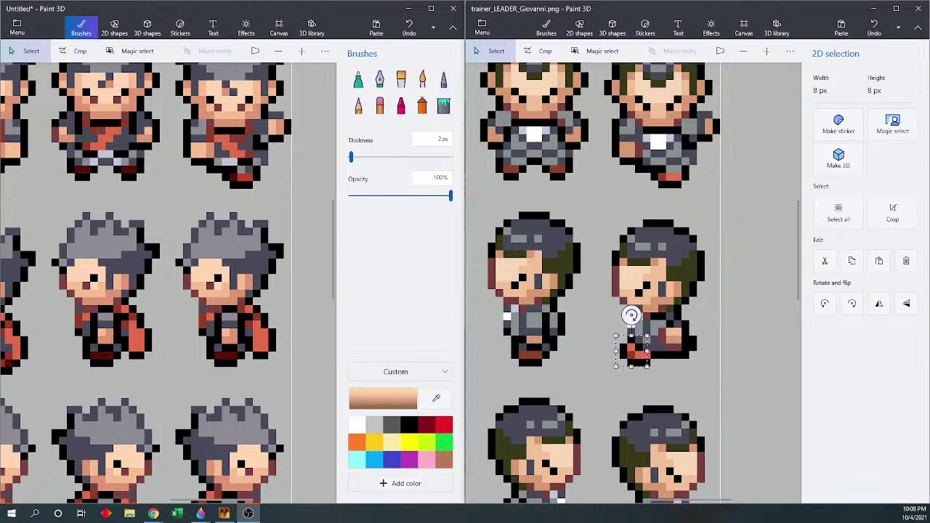
{"action": "left_click", "coordinate": [547, 28]}
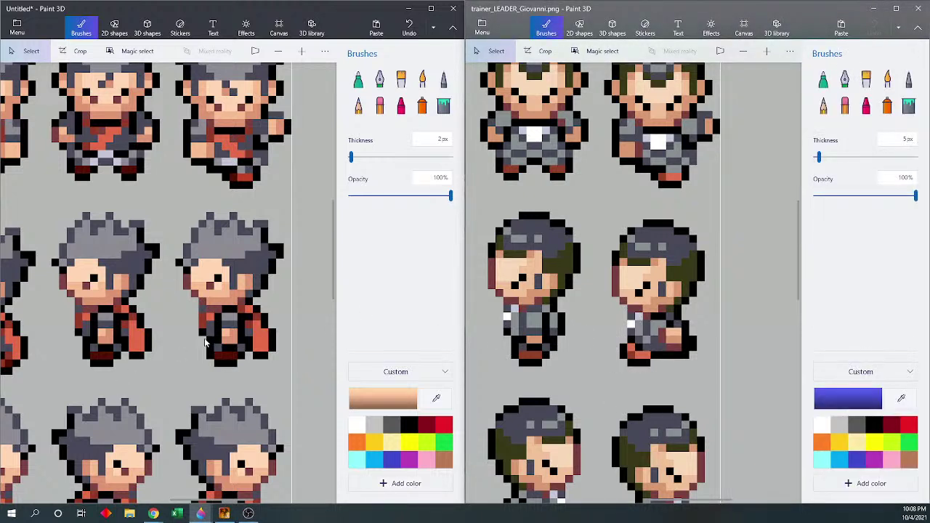
Step: Move the lower leg and shoe of the custom sheet's last left-facing sprite forward, in the direction it faces
{"action": "left_click_drag", "start_coordinate": [207, 342], "coordinate": [224, 370]}
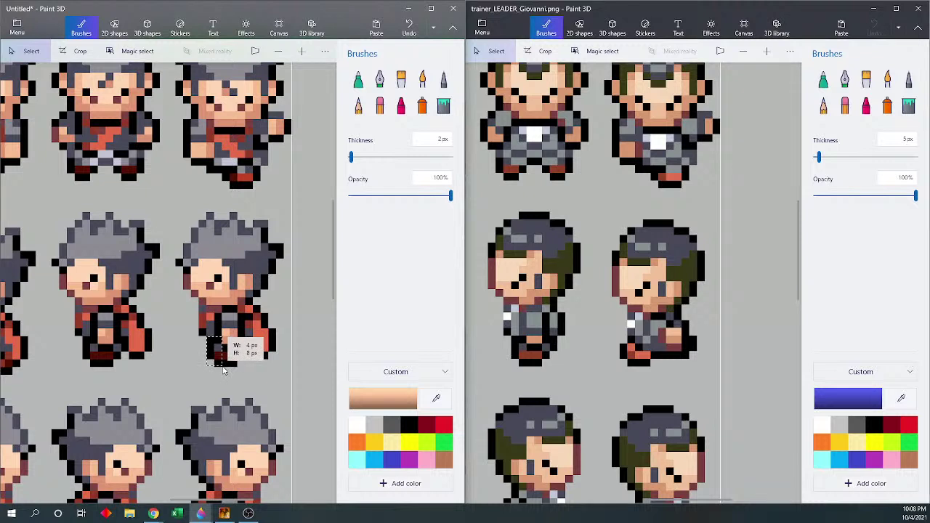
{"action": "left_click_drag", "start_coordinate": [224, 371], "coordinate": [200, 359]}
{"action": "key", "text": "ctrl+x"}
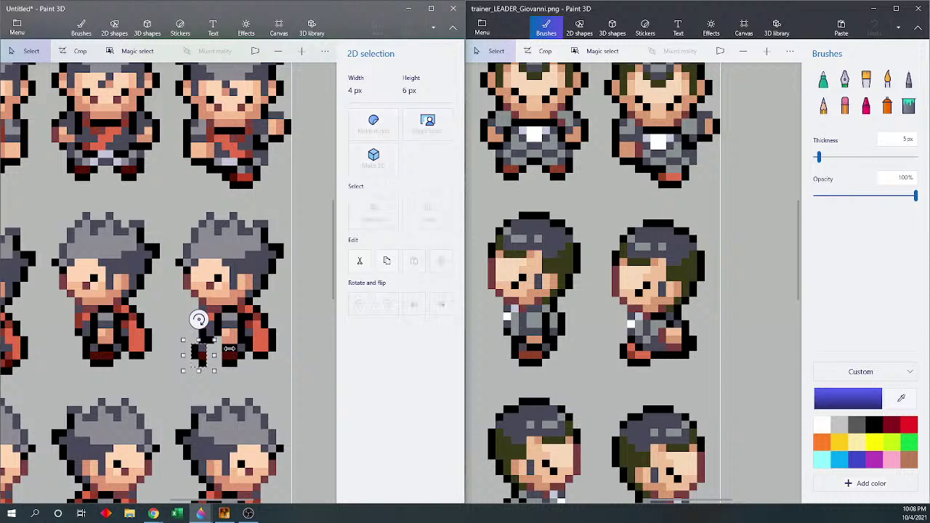
{"action": "left_click", "coordinate": [228, 348]}
{"action": "mouse_move", "coordinate": [218, 339]}
{"action": "left_mouse_down"}
{"action": "mouse_move", "coordinate": [241, 349]}
{"action": "mouse_move", "coordinate": [247, 372]}
{"action": "mouse_move", "coordinate": [223, 361]}
{"action": "left_mouse_up"}
{"action": "left_click", "coordinate": [255, 377]}
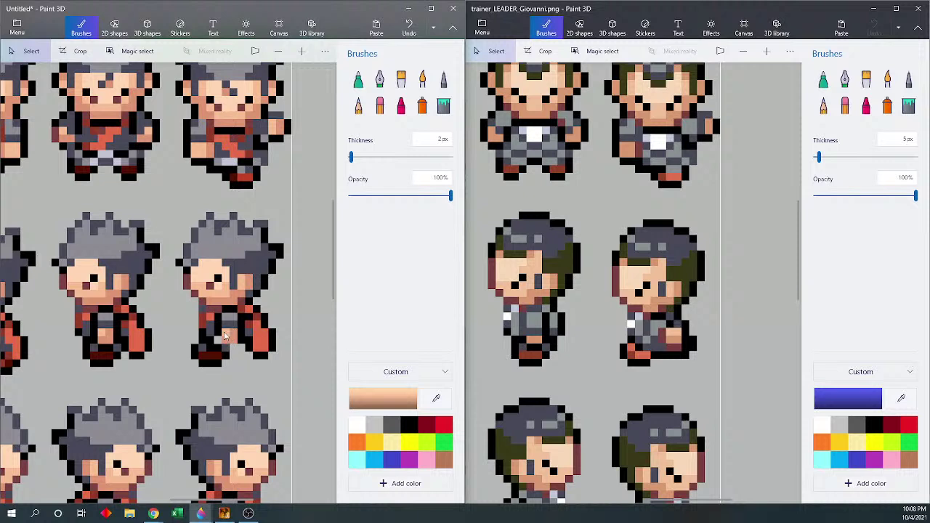
Step: Select the 4 × 4 px hand of the last left-facing sprite and move it back toward the cape
{"action": "left_click_drag", "start_coordinate": [224, 333], "coordinate": [237, 349]}
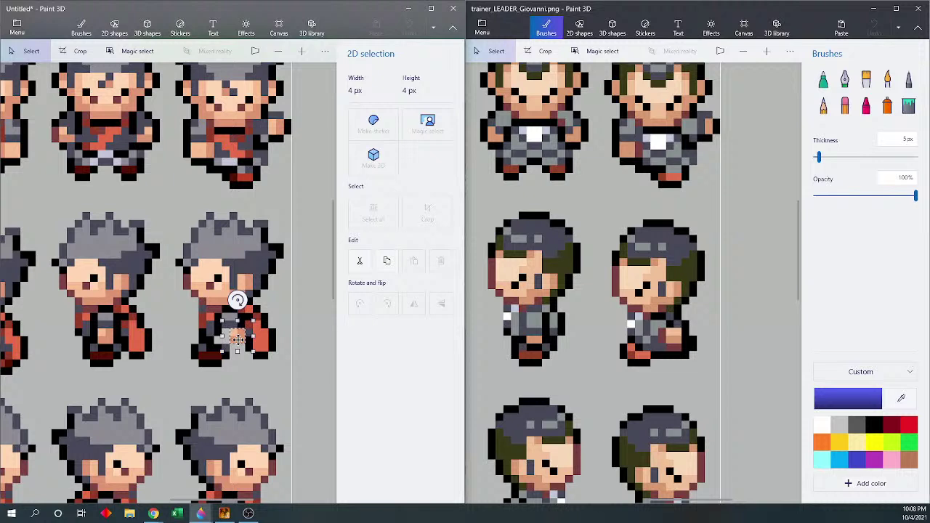
{"action": "left_click_drag", "start_coordinate": [237, 339], "coordinate": [245, 339]}
{"action": "left_click", "coordinate": [198, 332]}
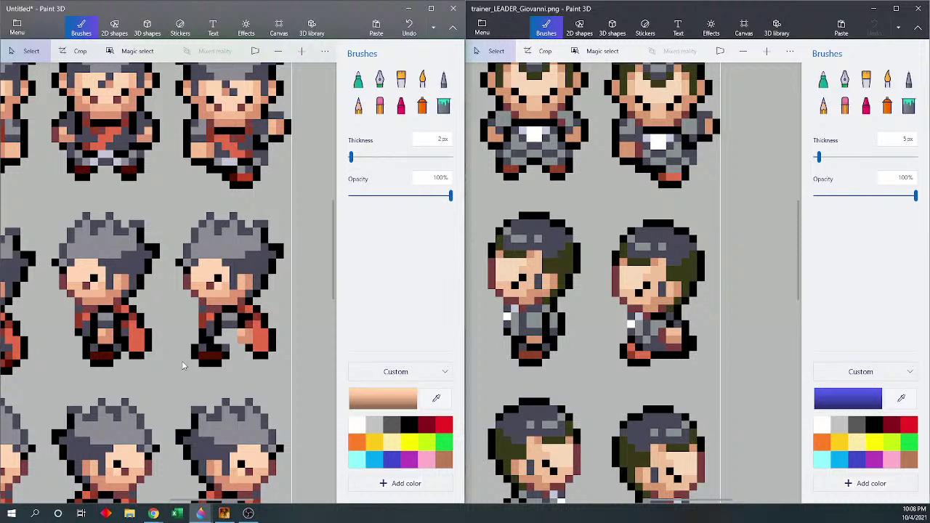
Step: Recolour the forward shoe with the Pixel pen, using red sampled from the stepping front-facing sprite's shoe and a sampled dark red
{"action": "left_click", "coordinate": [444, 79]}
{"action": "left_click", "coordinate": [436, 398]}
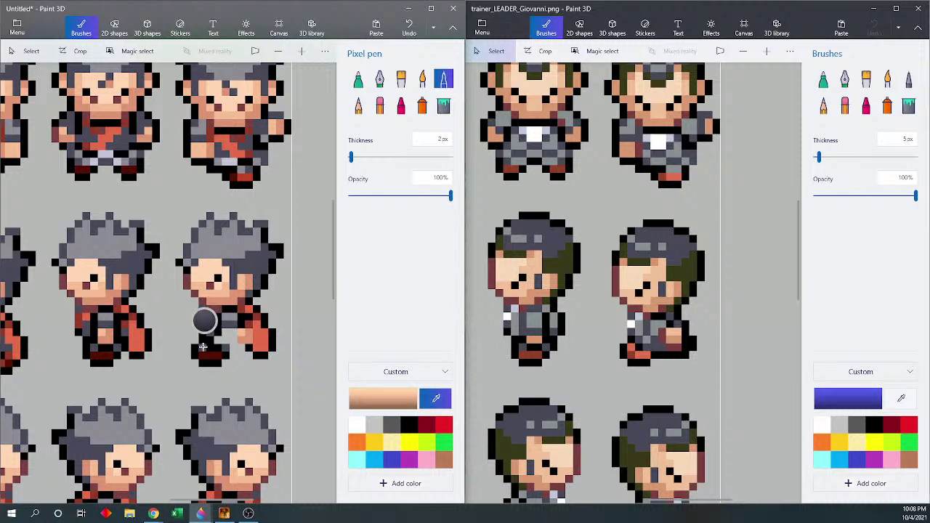
{"action": "left_click", "coordinate": [249, 176]}
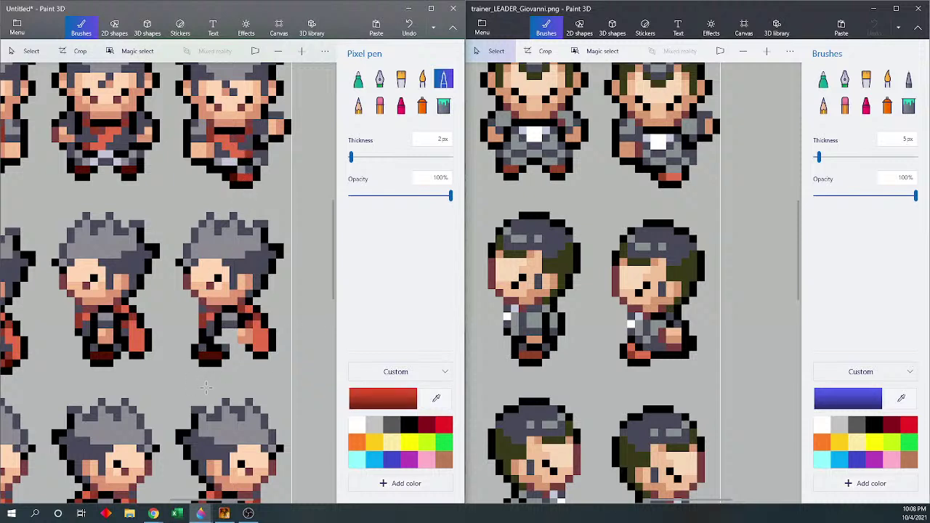
{"action": "left_click", "coordinate": [204, 351]}
{"action": "left_click", "coordinate": [431, 397]}
{"action": "left_click", "coordinate": [198, 325]}
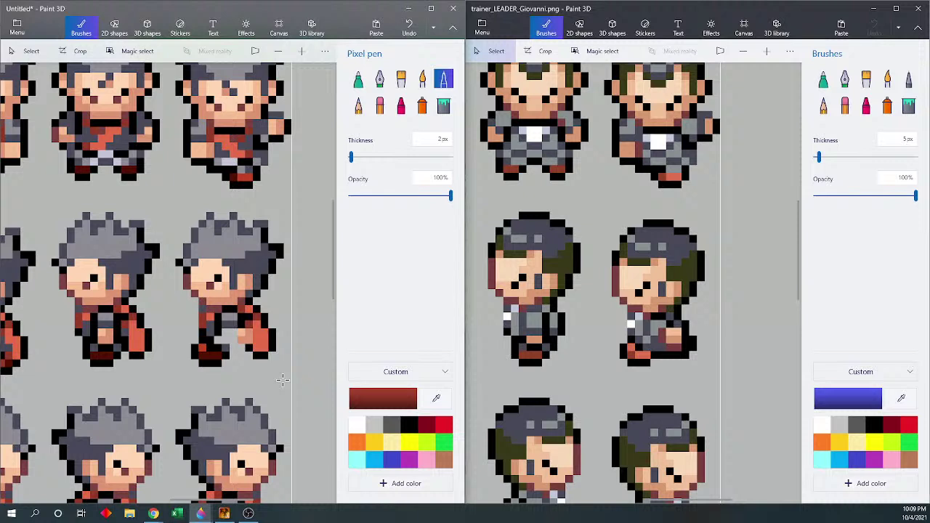
Step: Redraw the leg and sleeve pixels around the gap in the same sprite with sampled dark slate, black and grey
{"action": "left_click", "coordinate": [436, 397]}
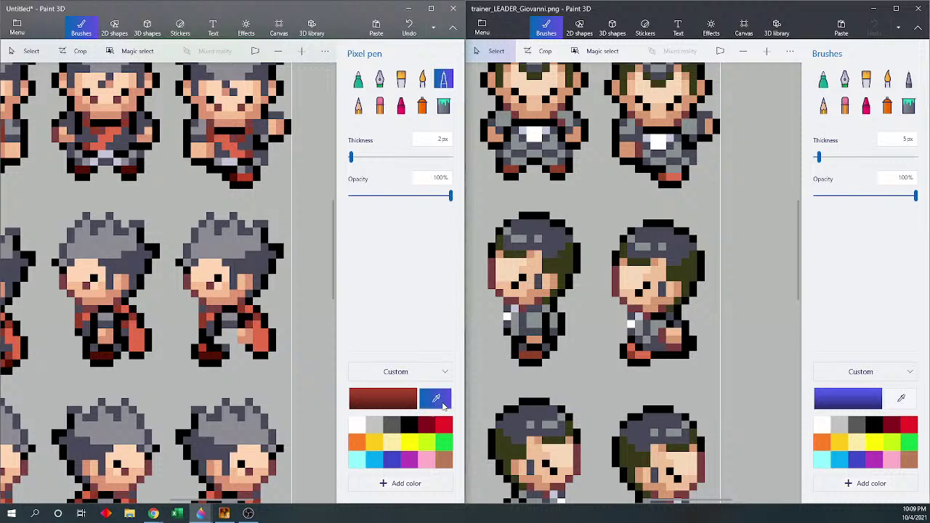
{"action": "left_click", "coordinate": [209, 332]}
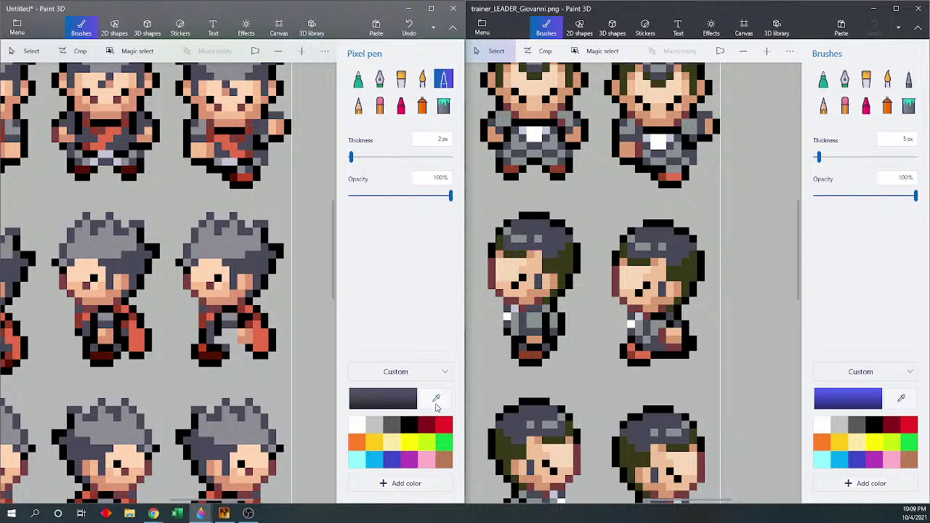
{"action": "key", "text": "i"}
{"action": "left_click", "coordinate": [219, 338]}
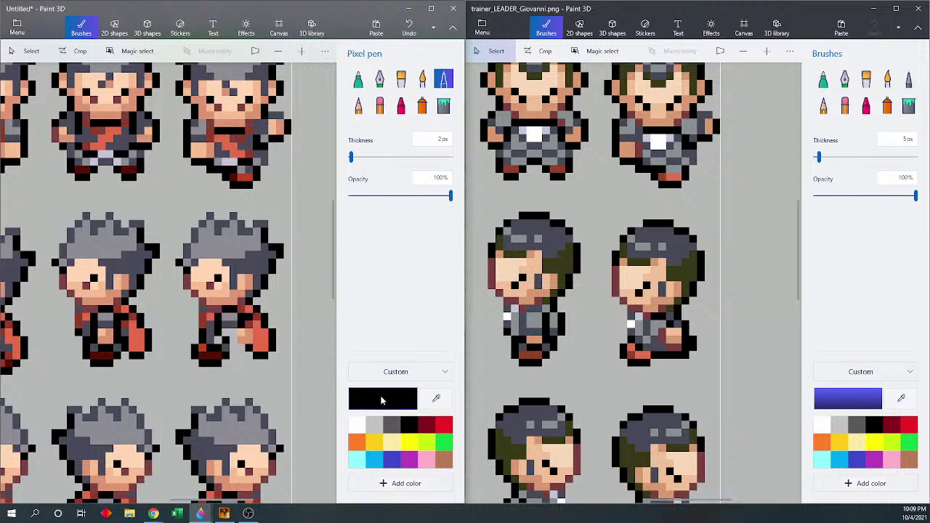
{"action": "left_click", "coordinate": [436, 402]}
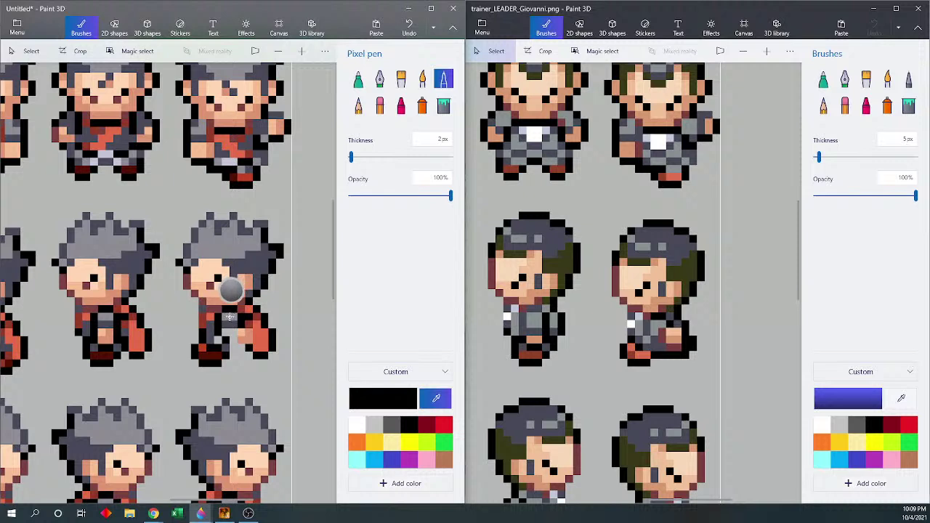
{"action": "left_click", "coordinate": [228, 318]}
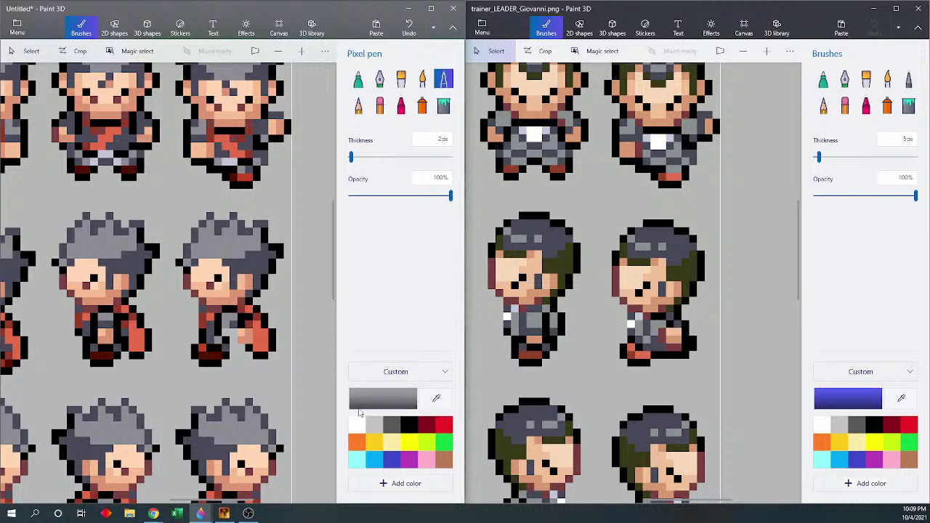
{"action": "left_click", "coordinate": [436, 398]}
{"action": "left_click", "coordinate": [231, 321]}
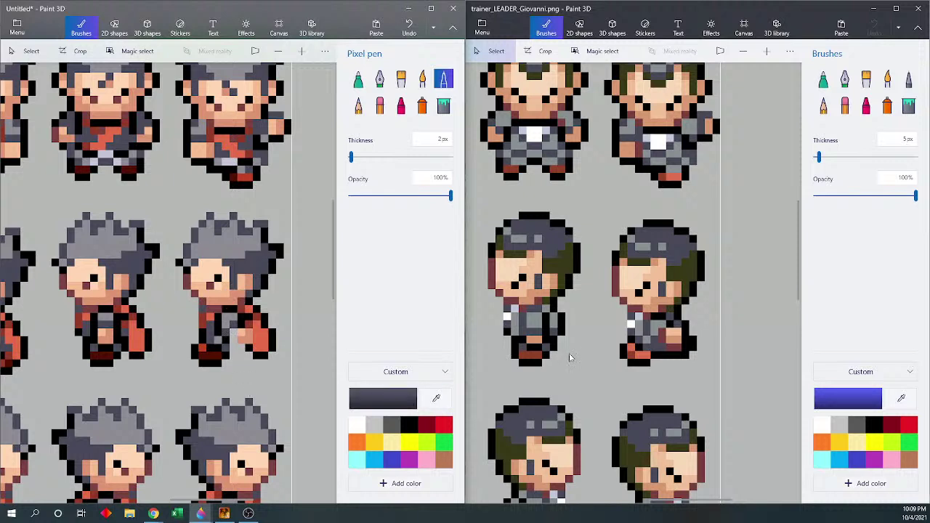
{"action": "left_click", "coordinate": [436, 398]}
{"action": "left_click", "coordinate": [236, 307]}
{"action": "left_click", "coordinate": [236, 333]}
{"action": "key", "text": "ctrl+z"}
Step: Shade the front edge of the moved hand in sampled maroon and fill the rest with sampled skin tone
{"action": "left_click", "coordinate": [436, 399]}
{"action": "left_click", "coordinate": [205, 274]}
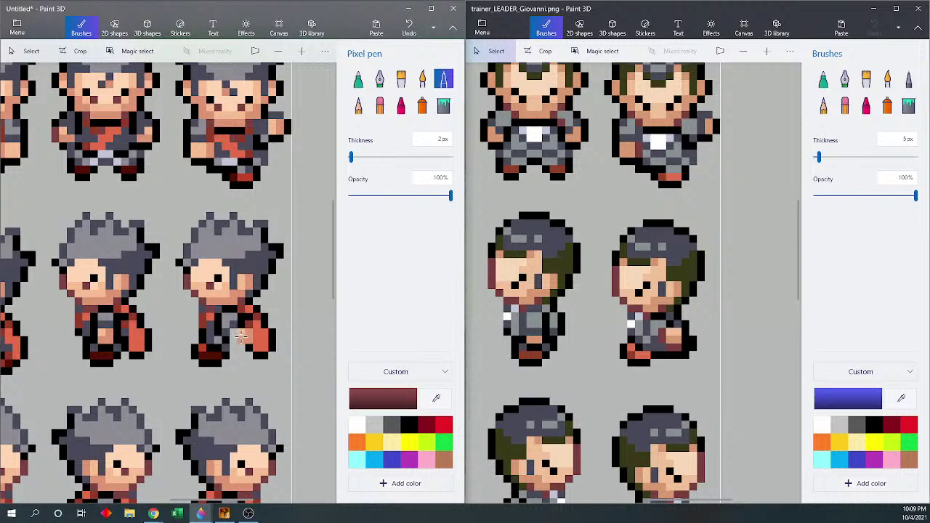
{"action": "left_click_drag", "start_coordinate": [236, 333], "coordinate": [232, 343]}
{"action": "left_click", "coordinate": [436, 399]}
{"action": "left_click", "coordinate": [247, 333]}
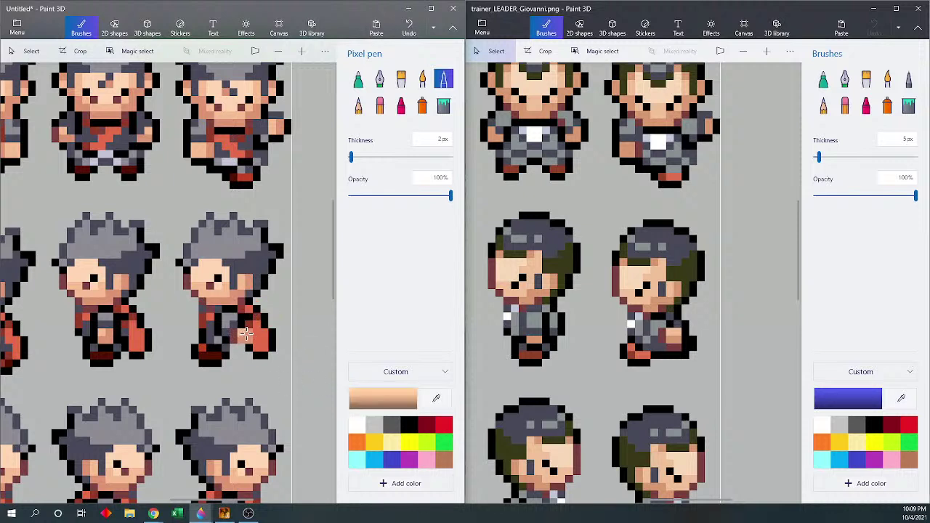
{"action": "left_click_drag", "start_coordinate": [247, 333], "coordinate": [253, 342]}
Step: Shade the underside of the last left-facing sprite's hand in sampled maroon and outline below the hand and cape in sampled black
{"action": "left_click", "coordinate": [436, 398]}
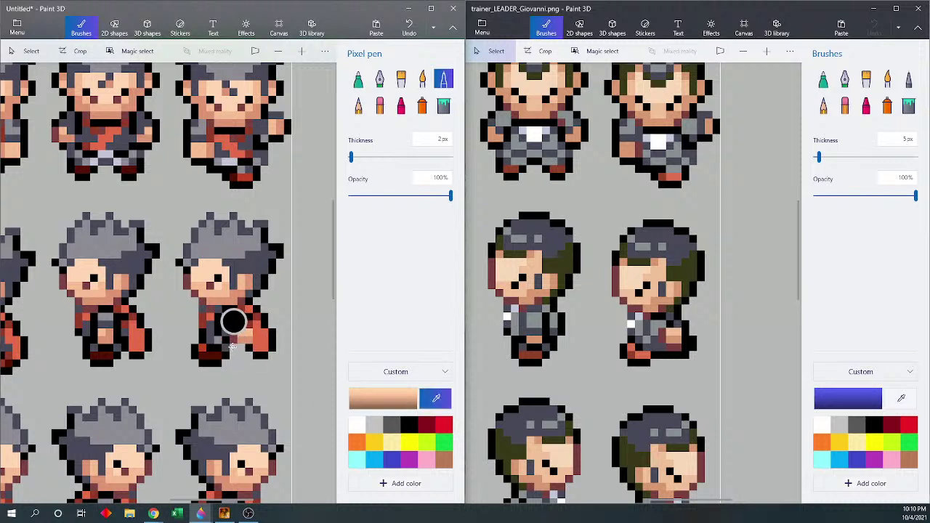
{"action": "left_click", "coordinate": [232, 347]}
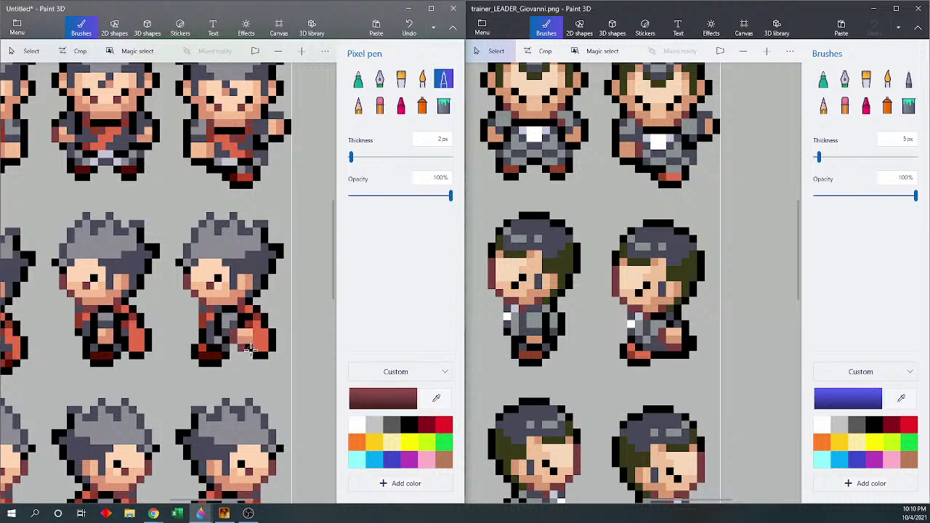
{"action": "left_click", "coordinate": [250, 348]}
{"action": "left_click", "coordinate": [436, 397]}
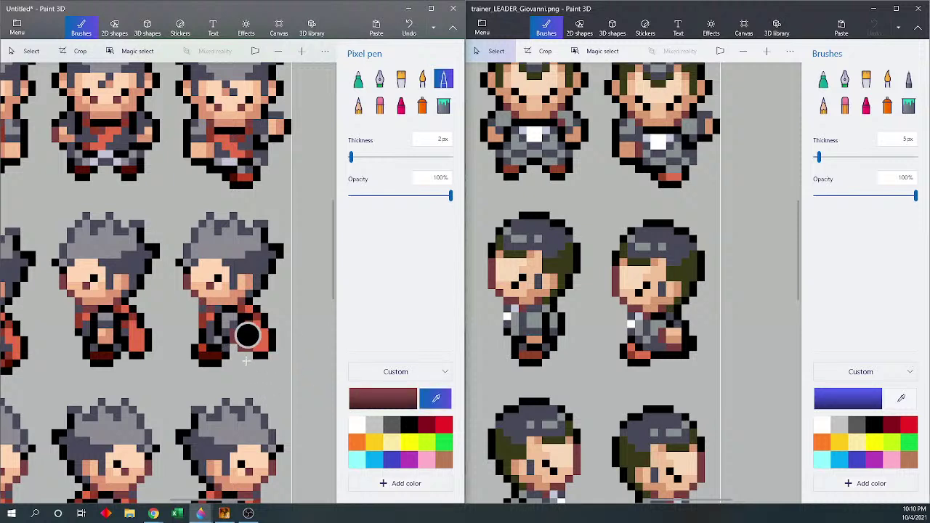
{"action": "left_click", "coordinate": [226, 356]}
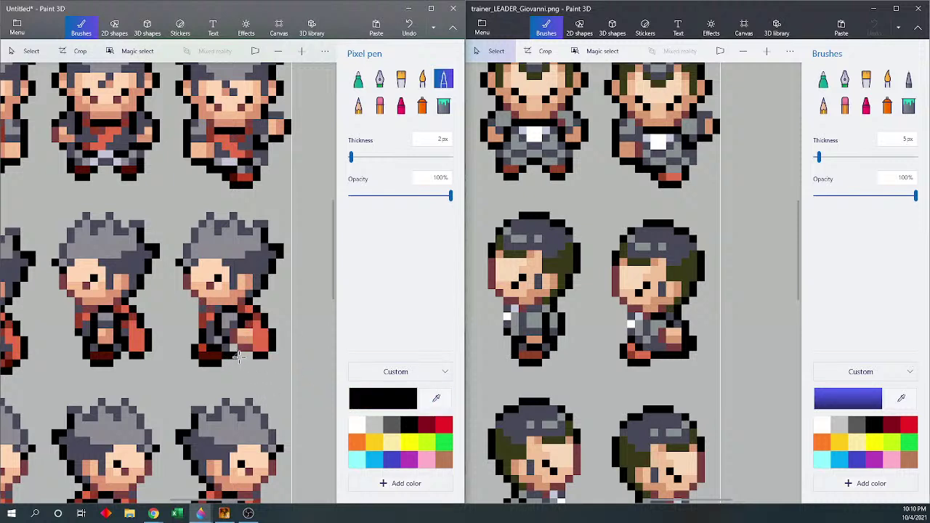
{"action": "left_click_drag", "start_coordinate": [242, 357], "coordinate": [256, 356]}
Step: Fill the gap between leg and hand with sampled dark slate and touch up the coat front with red sampled from its trim
{"action": "left_click", "coordinate": [436, 398]}
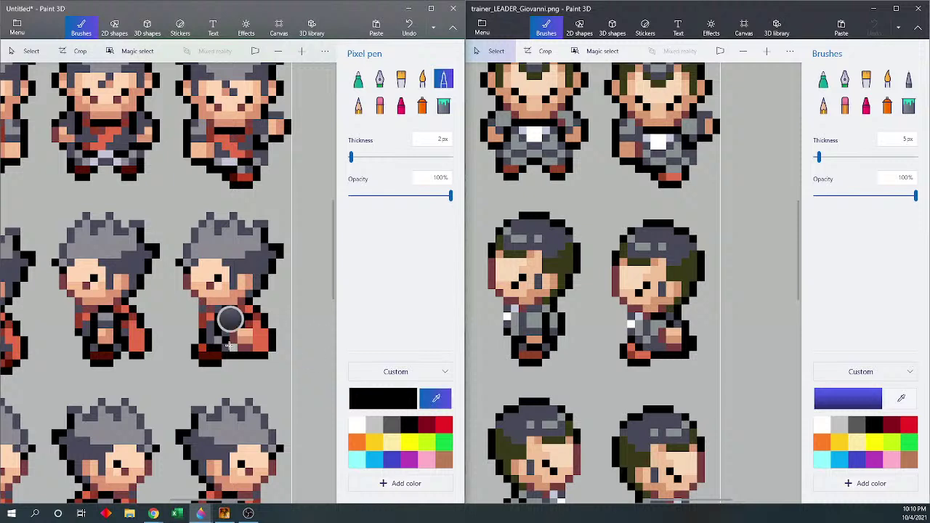
{"action": "left_click", "coordinate": [226, 348]}
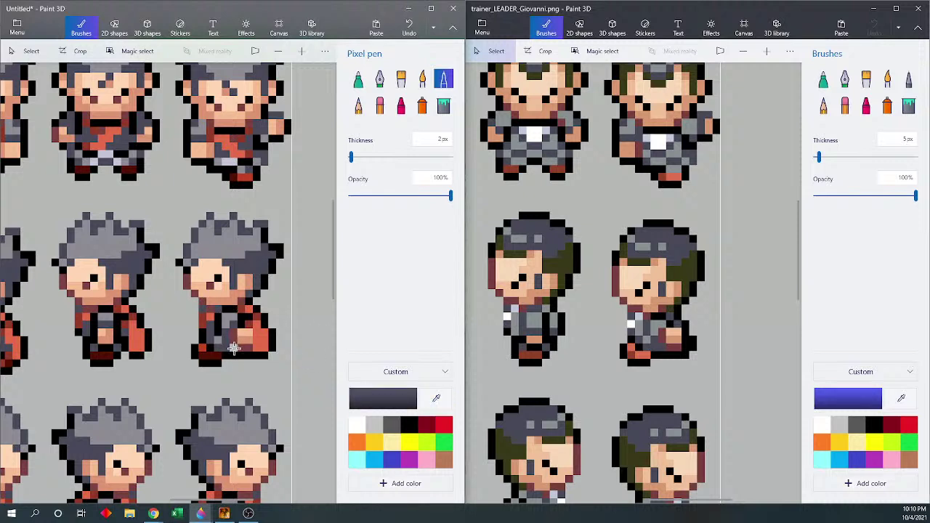
{"action": "left_click", "coordinate": [234, 349]}
{"action": "left_click", "coordinate": [436, 398]}
{"action": "left_click", "coordinate": [211, 318]}
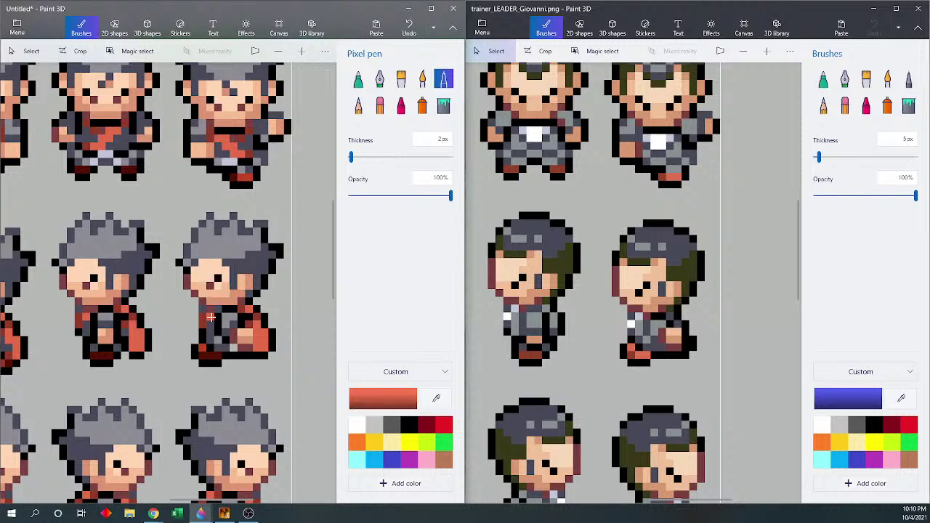
{"action": "left_click", "coordinate": [206, 332]}
Step: Examine the whole sprite sheet at smaller scales, comparing the left-facing walking frames with the other rows
{"action": "left_click_drag", "start_coordinate": [229, 501], "coordinate": [182, 500]}
{"action": "scroll", "coordinate": [188, 383], "scroll_direction": "down", "scroll_amount": 2}
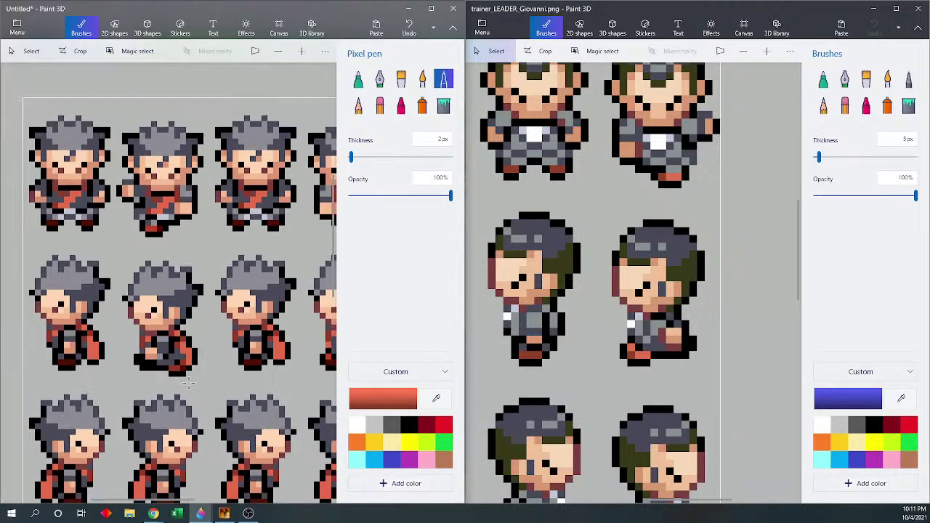
{"action": "scroll", "coordinate": [188, 383], "scroll_direction": "down", "scroll_amount": 3}
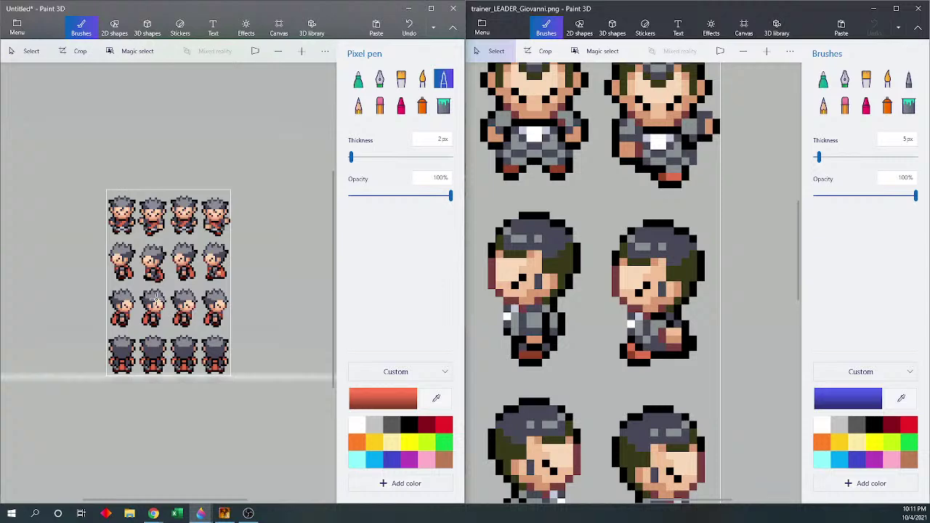
{"action": "scroll", "coordinate": [156, 300], "scroll_direction": "up", "scroll_amount": 2}
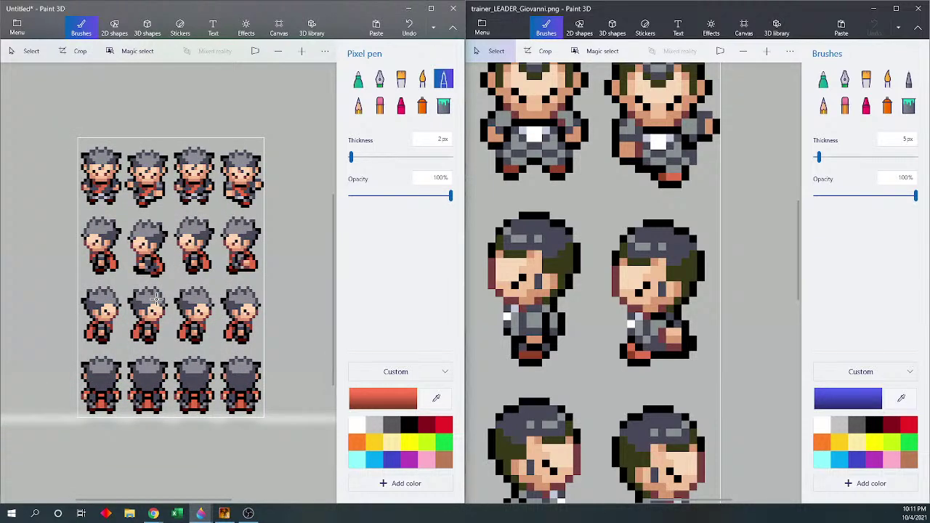
{"action": "scroll", "coordinate": [156, 299], "scroll_direction": "up", "scroll_amount": 1}
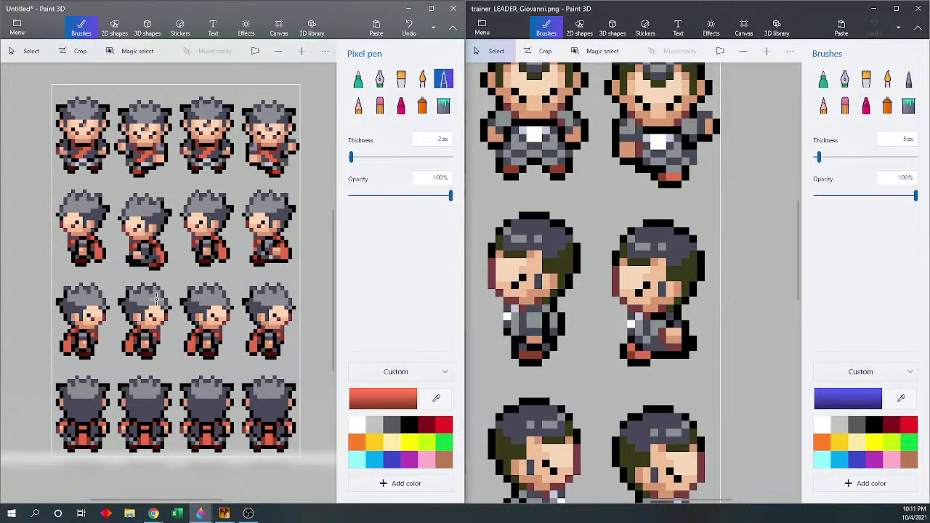
{"action": "scroll", "coordinate": [156, 299], "scroll_direction": "up", "scroll_amount": 1}
{"action": "scroll", "coordinate": [156, 300], "scroll_direction": "down", "scroll_amount": 1}
{"action": "scroll", "coordinate": [135, 226], "scroll_direction": "up", "scroll_amount": 2}
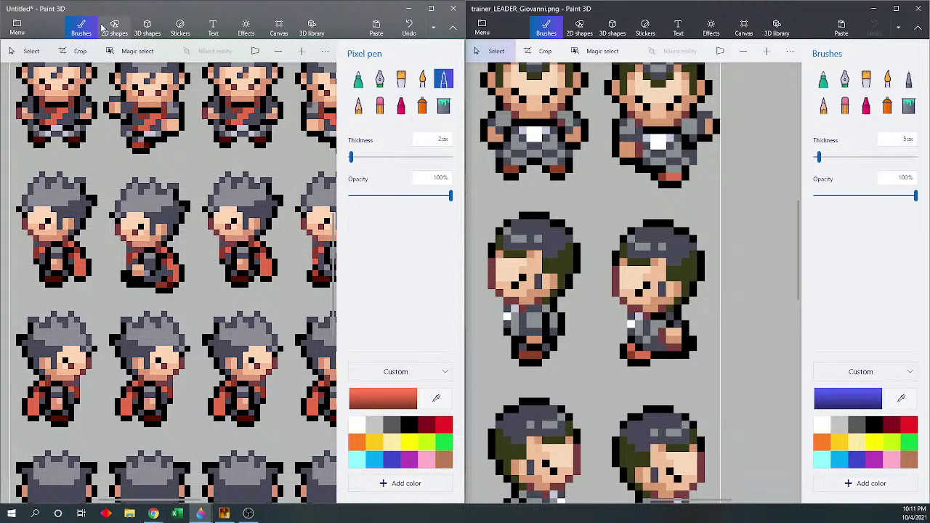
Step: Try lowering the 28 × 36 px head and body area of the second right-facing sprite by a small step
{"action": "left_click", "coordinate": [32, 51]}
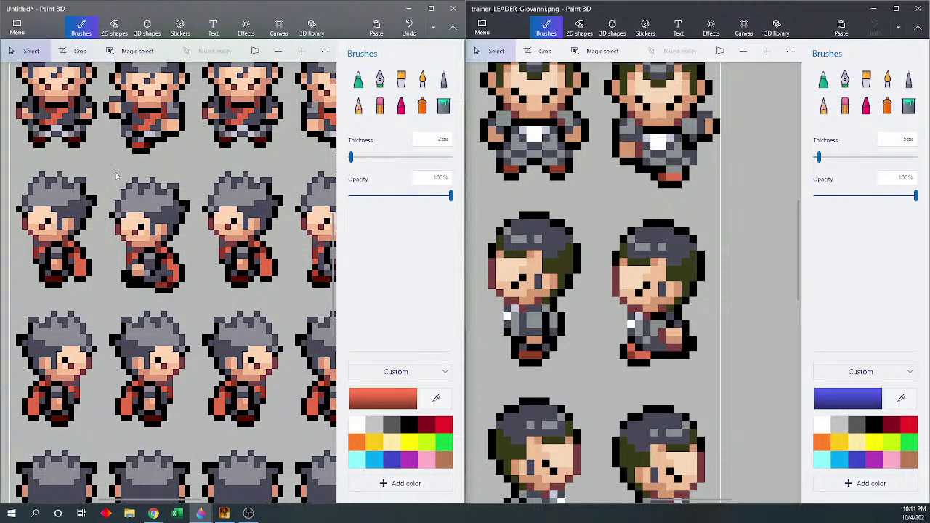
{"action": "mouse_move", "coordinate": [181, 252]}
{"action": "left_mouse_down"}
{"action": "mouse_move", "coordinate": [202, 298]}
{"action": "mouse_move", "coordinate": [193, 296]}
{"action": "left_mouse_up"}
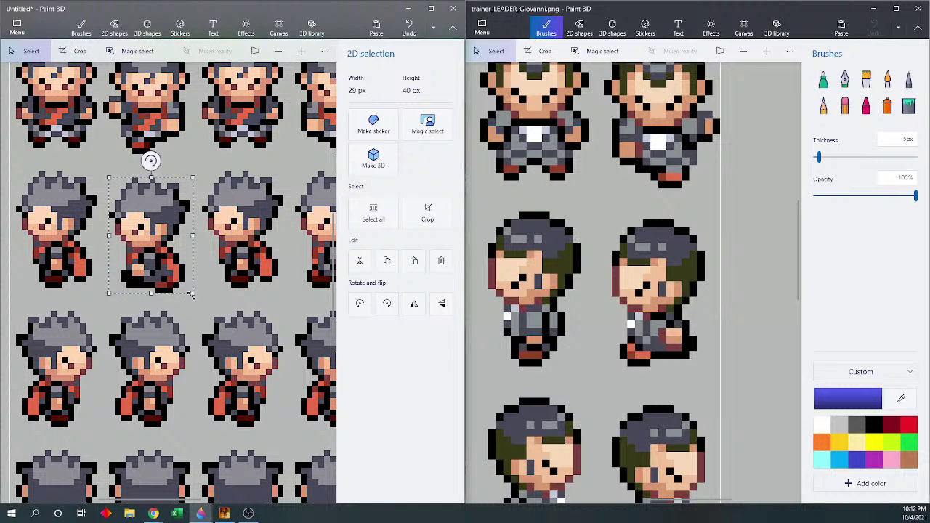
{"action": "left_click_drag", "start_coordinate": [107, 313], "coordinate": [183, 417]}
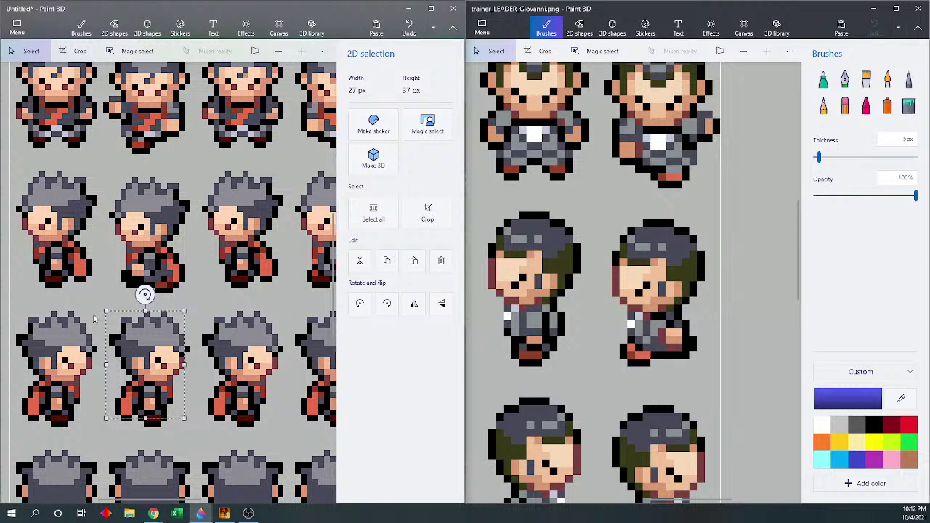
{"action": "key", "text": "Escape"}
{"action": "left_click_drag", "start_coordinate": [109, 314], "coordinate": [191, 415]}
{"action": "left_click_drag", "start_coordinate": [156, 385], "coordinate": [156, 390]}
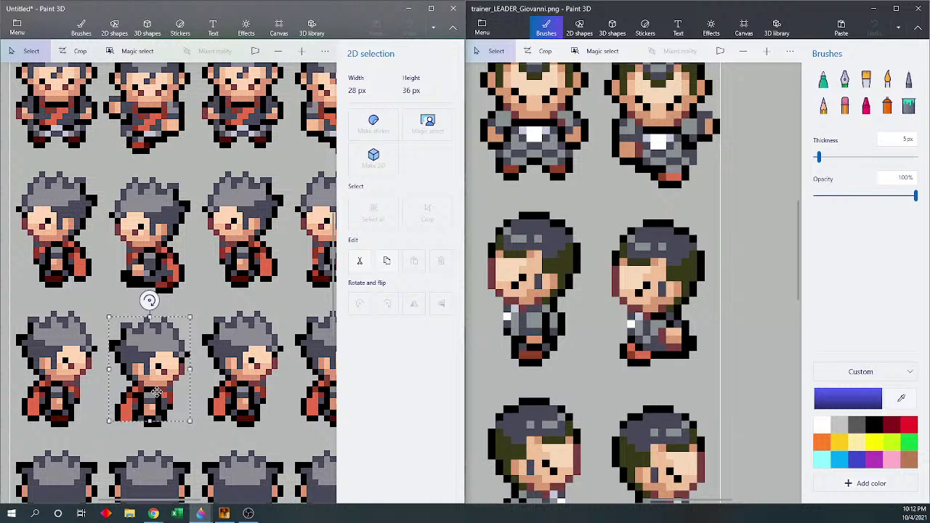
{"action": "left_click", "coordinate": [120, 283]}
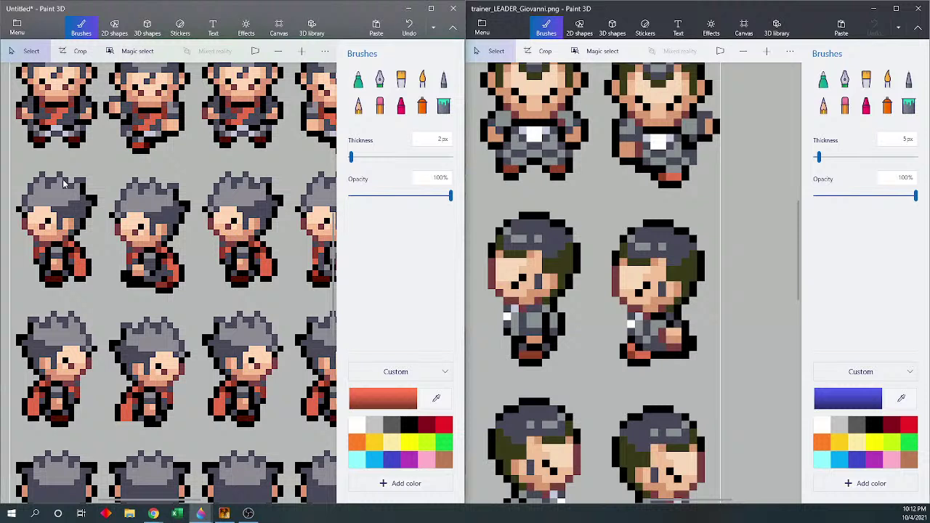
Step: Replace the second right-facing sprite with a horizontally mirrored copy of the 28 × 40 px second left-facing sprite
{"action": "left_click_drag", "start_coordinate": [104, 311], "coordinate": [193, 429]}
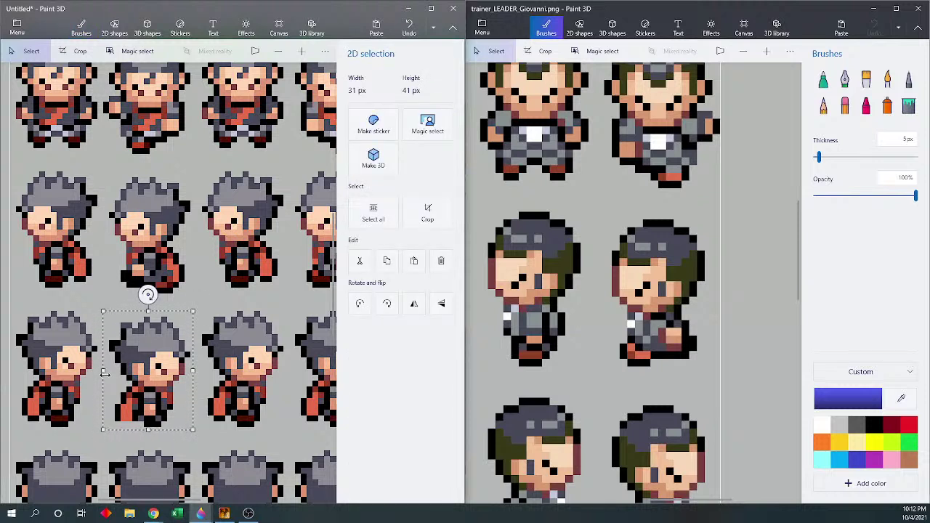
{"action": "key", "text": "Delete"}
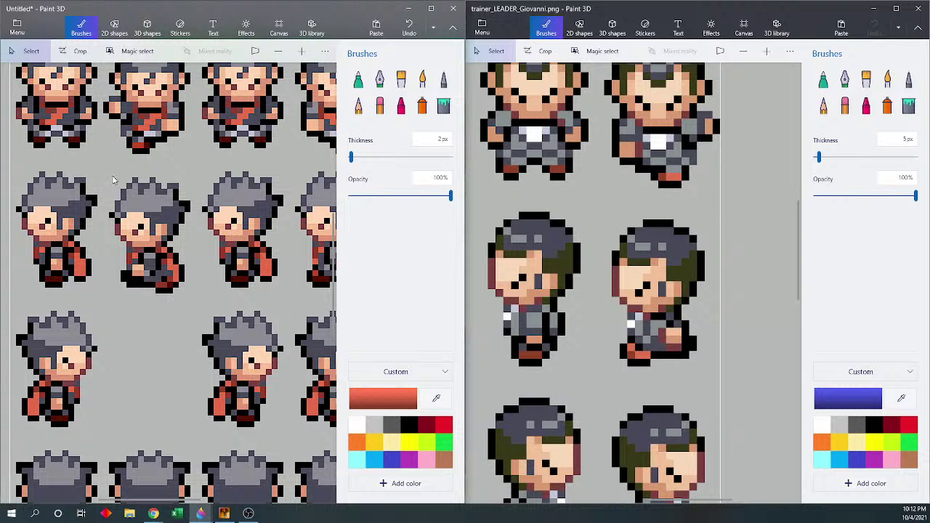
{"action": "mouse_move", "coordinate": [109, 178]}
{"action": "left_mouse_down"}
{"action": "mouse_move", "coordinate": [174, 231]}
{"action": "mouse_move", "coordinate": [192, 297]}
{"action": "left_mouse_up"}
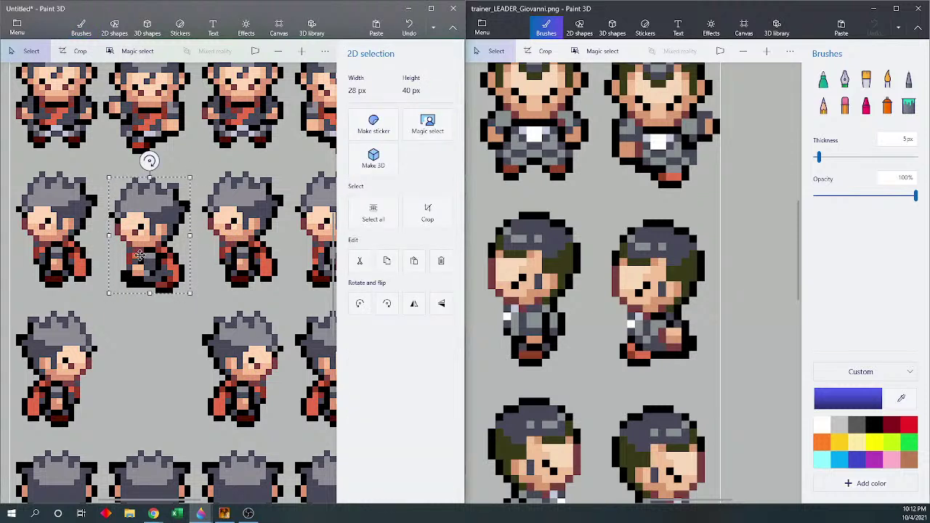
{"action": "left_click_drag", "start_coordinate": [140, 253], "coordinate": [145, 374]}
Step: Check the mirrored sprite's alignment with temporary red Pixel pen lines across from its neighbour and down from the sprite above, undoing each line
{"action": "left_click", "coordinate": [81, 28]}
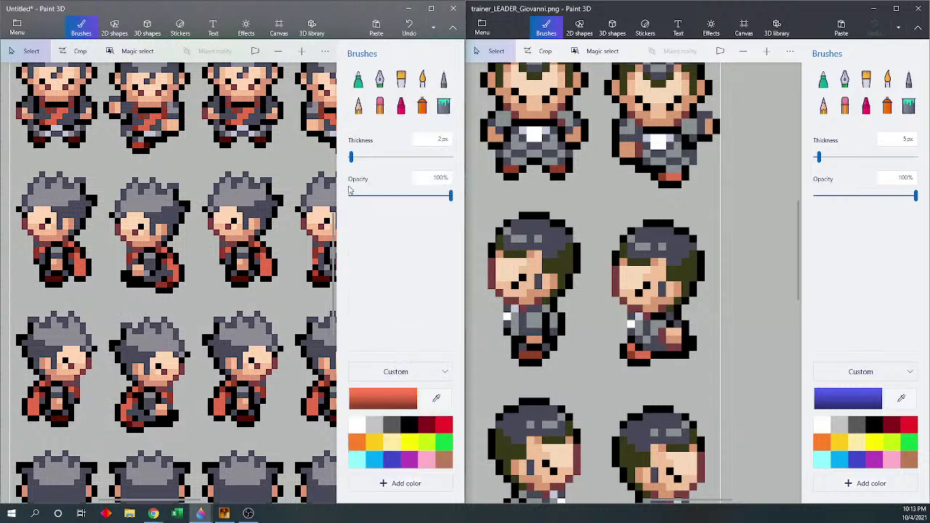
{"action": "left_click", "coordinate": [445, 78]}
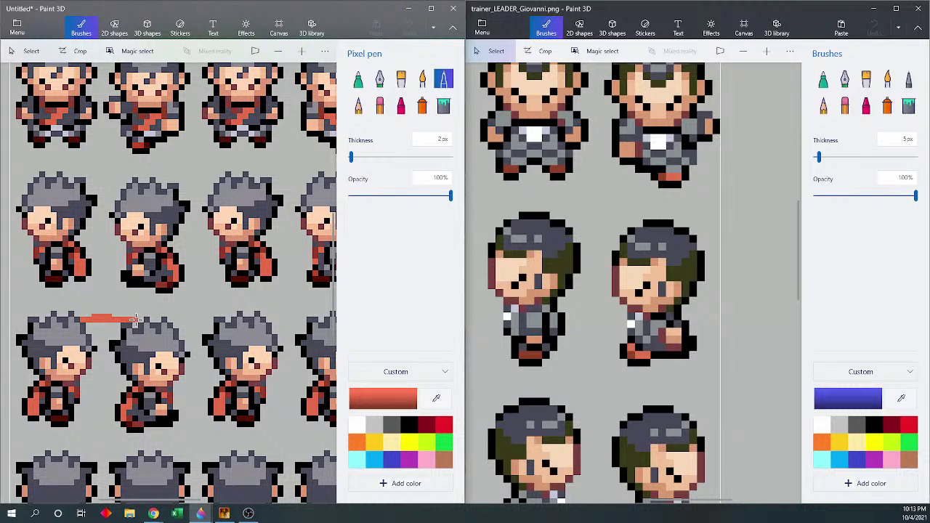
{"action": "left_click_drag", "start_coordinate": [142, 319], "coordinate": [145, 319]}
{"action": "key", "text": "ctrl+z"}
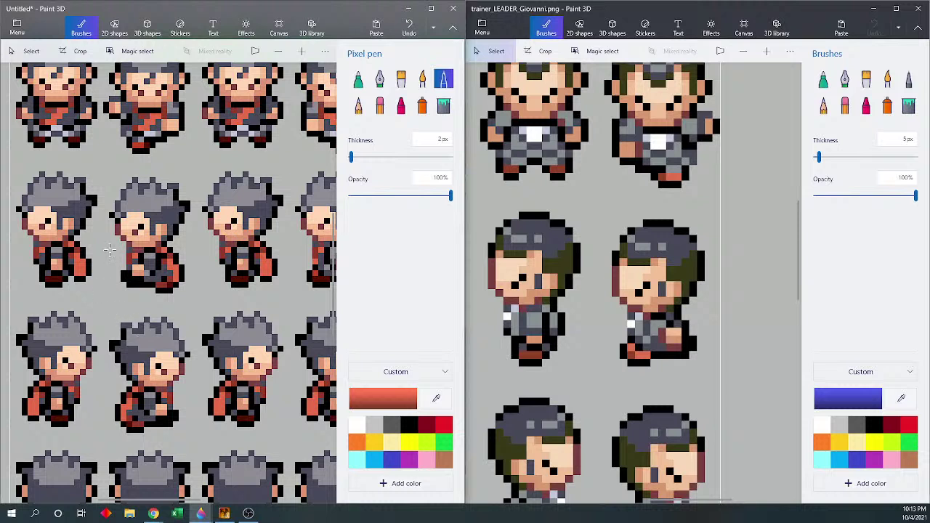
{"action": "left_click_drag", "start_coordinate": [111, 217], "coordinate": [111, 224]}
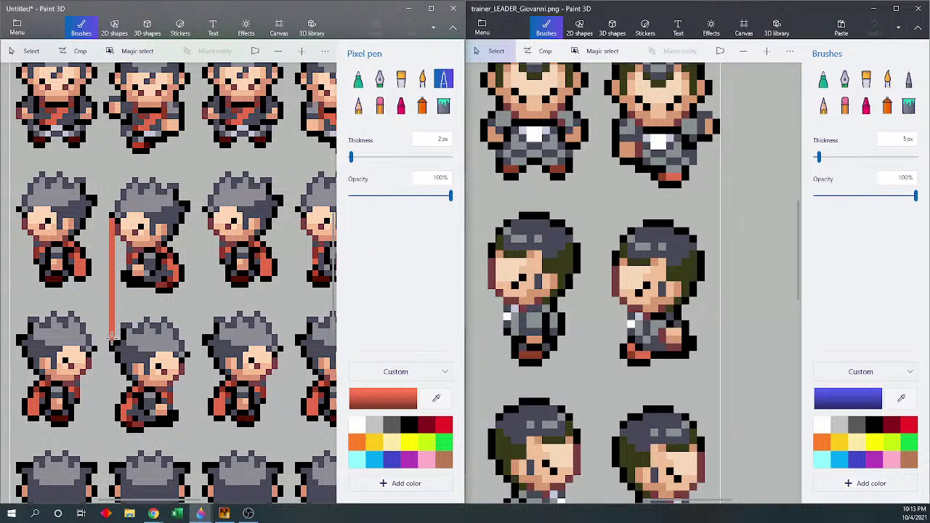
{"action": "left_click_drag", "start_coordinate": [112, 336], "coordinate": [111, 339]}
{"action": "key", "text": "ctrl+z"}
{"action": "left_click_drag", "start_coordinate": [188, 218], "coordinate": [188, 217]}
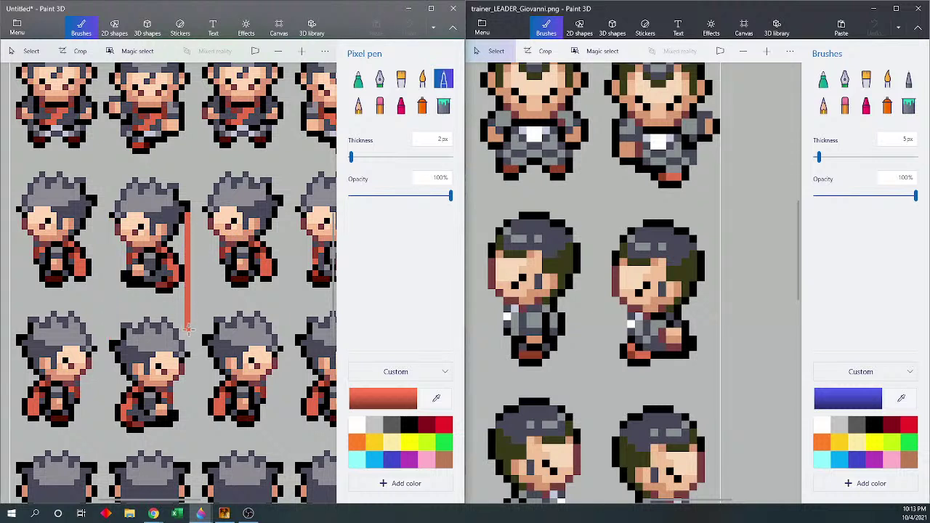
{"action": "left_click_drag", "start_coordinate": [188, 348], "coordinate": [188, 350]}
{"action": "key", "text": "ctrl+z"}
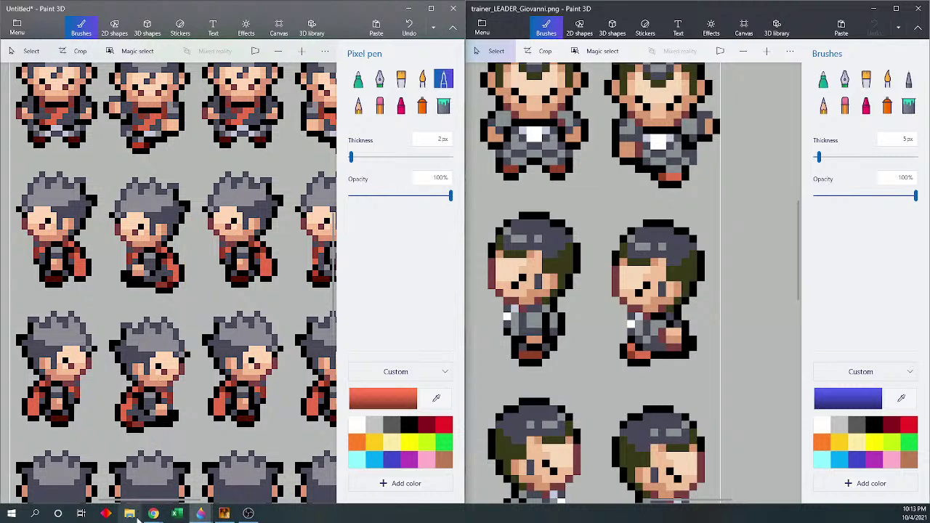
Step: Select the last right-facing sprite in the third row and delete it
{"action": "left_click_drag", "start_coordinate": [152, 501], "coordinate": [225, 494]}
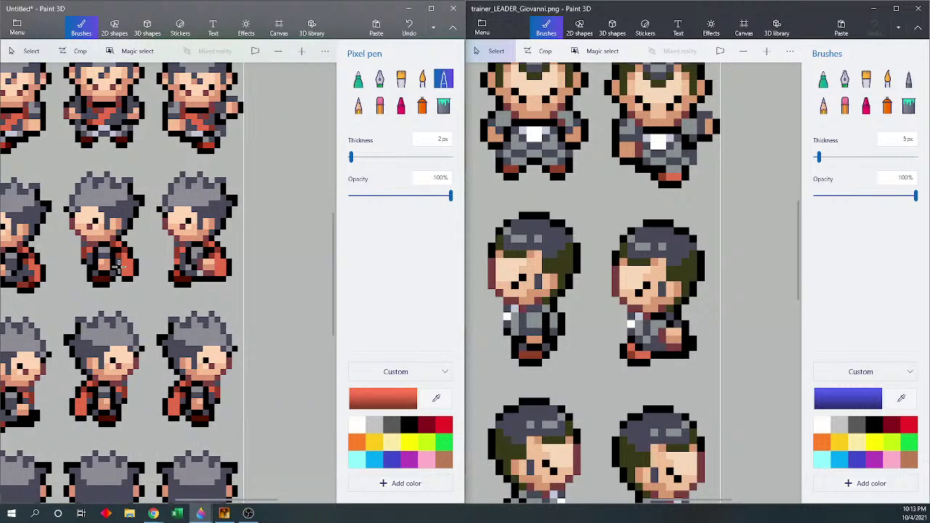
{"action": "key", "text": "m"}
{"action": "left_click_drag", "start_coordinate": [148, 303], "coordinate": [245, 438]}
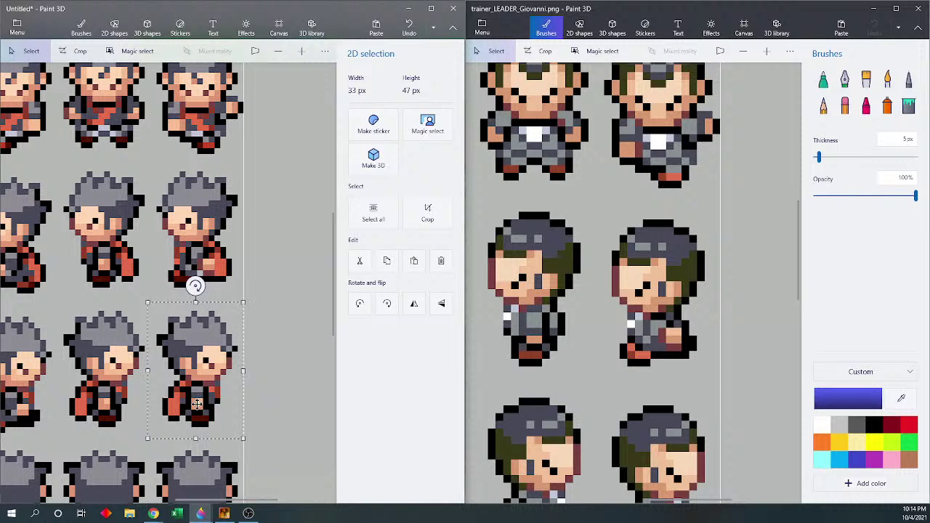
{"action": "key", "text": "Delete"}
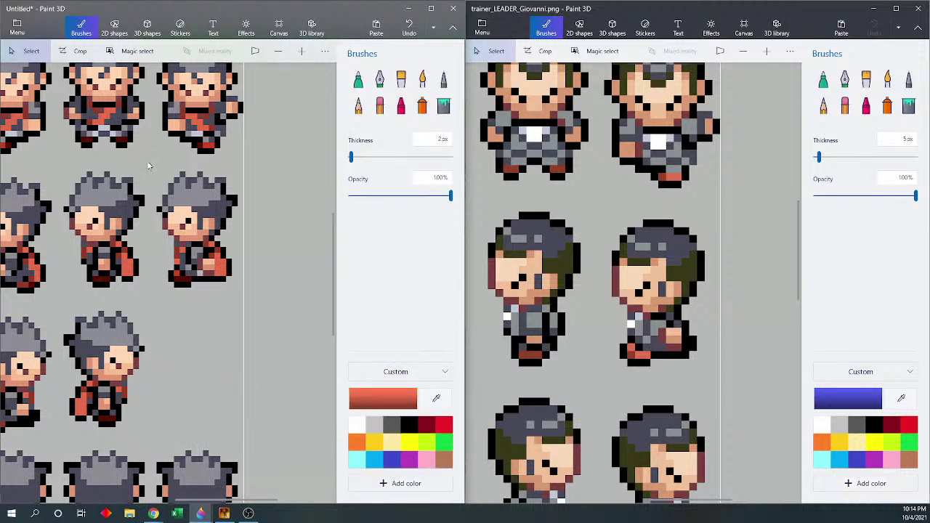
Step: Place a horizontally mirrored copy of the 28 × 40 px last left-facing sprite in the empty slot below it and switch to the Pixel pen
{"action": "left_click_drag", "start_coordinate": [157, 174], "coordinate": [239, 291]}
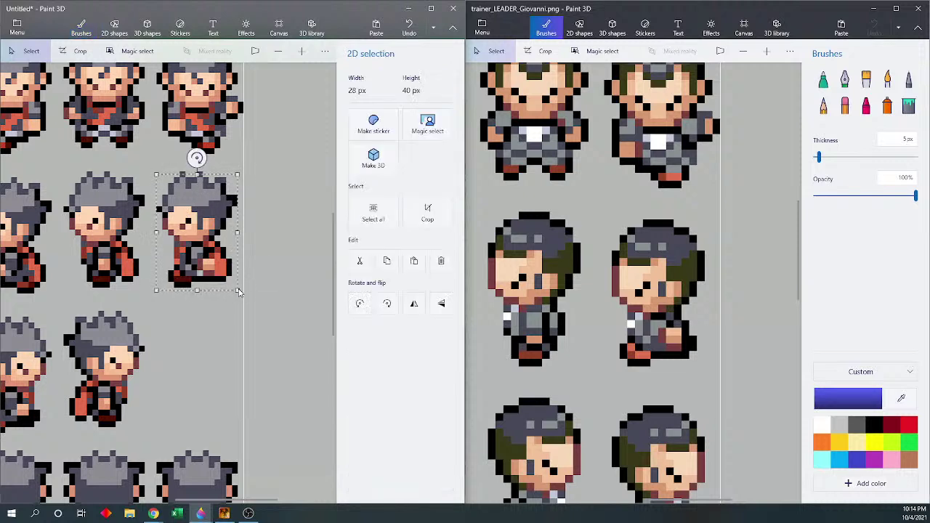
{"action": "left_click", "coordinate": [157, 169]}
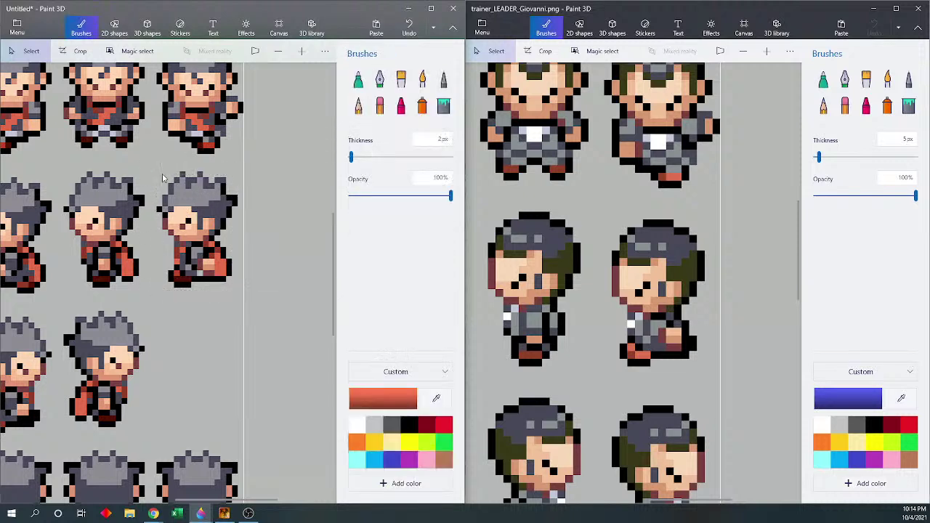
{"action": "mouse_move", "coordinate": [154, 172]}
{"action": "left_mouse_down"}
{"action": "mouse_move", "coordinate": [221, 236]}
{"action": "mouse_move", "coordinate": [239, 291]}
{"action": "left_mouse_up"}
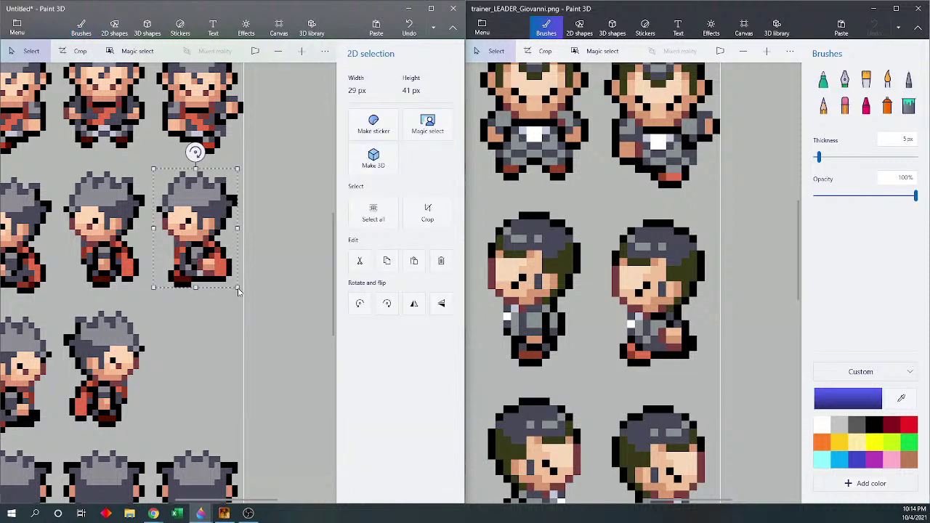
{"action": "left_click", "coordinate": [150, 157]}
{"action": "left_click_drag", "start_coordinate": [156, 175], "coordinate": [237, 289]}
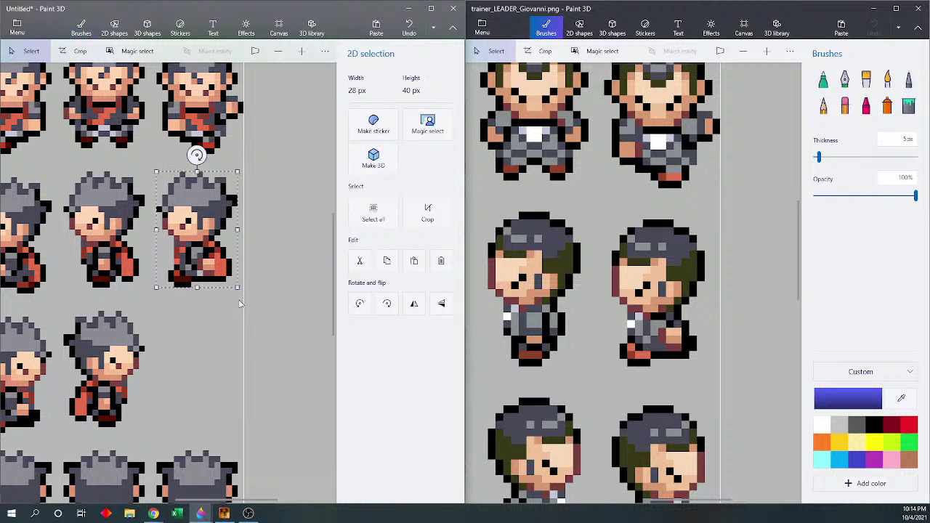
{"action": "mouse_move", "coordinate": [203, 221]}
{"action": "left_mouse_down"}
{"action": "mouse_move", "coordinate": [173, 325]}
{"action": "mouse_move", "coordinate": [88, 377]}
{"action": "mouse_move", "coordinate": [110, 363]}
{"action": "mouse_move", "coordinate": [64, 372]}
{"action": "mouse_move", "coordinate": [247, 373]}
{"action": "mouse_move", "coordinate": [105, 383]}
{"action": "mouse_move", "coordinate": [202, 384]}
{"action": "left_mouse_up"}
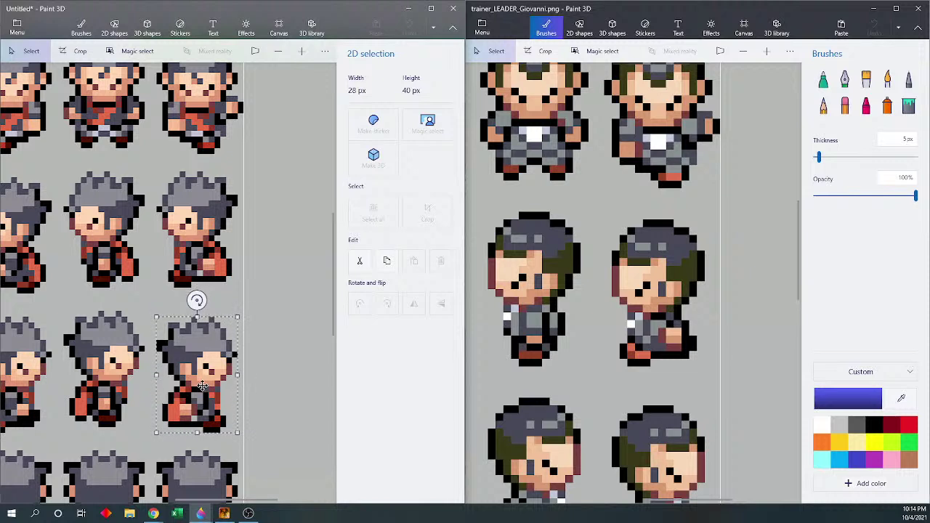
{"action": "key", "text": "b"}
{"action": "left_click", "coordinate": [441, 80]}
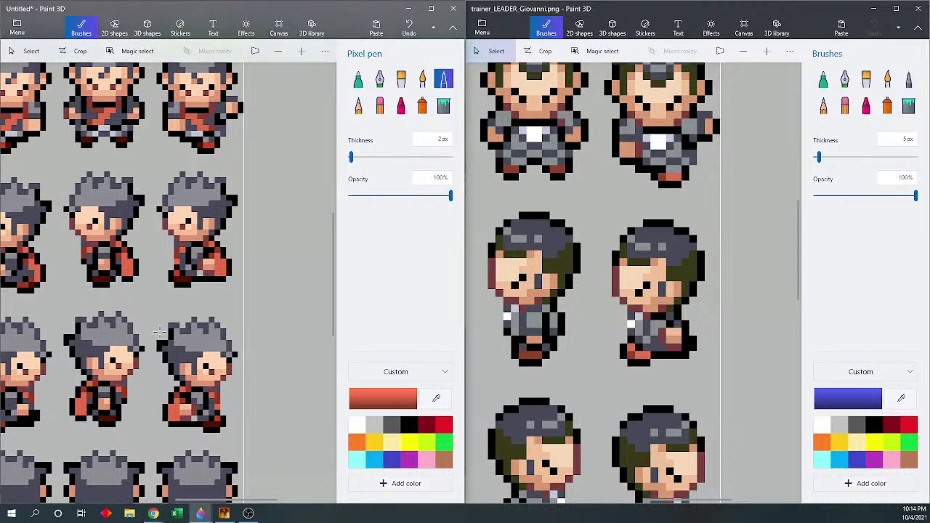
Step: Check the last right-facing sprite's alignment with temporary red Pixel pen lines across from its neighbour and down from the sprite above, undoing each line
{"action": "left_click_drag", "start_coordinate": [132, 319], "coordinate": [191, 320]}
{"action": "key", "text": "ctrl+z"}
{"action": "left_click_drag", "start_coordinate": [164, 215], "coordinate": [160, 215]}
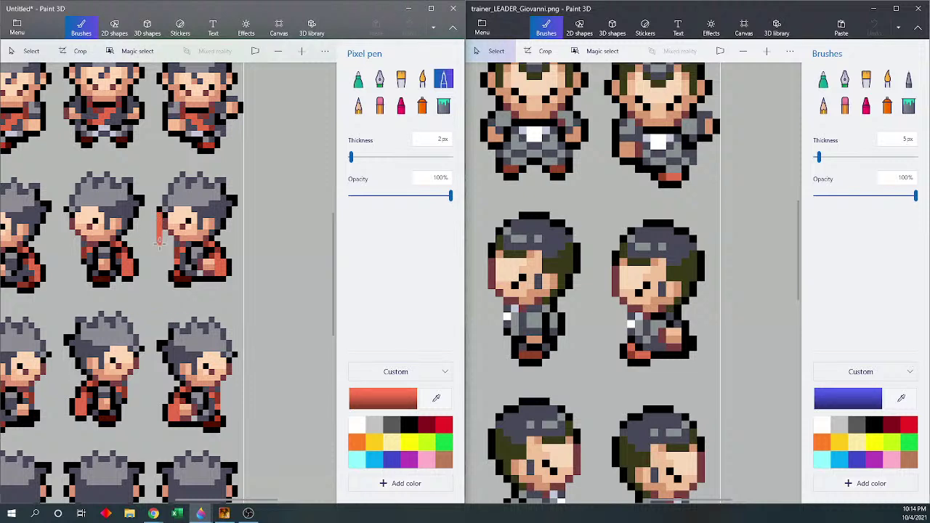
{"action": "mouse_move", "coordinate": [157, 278]}
{"action": "left_mouse_down"}
{"action": "mouse_move", "coordinate": [158, 270]}
{"action": "mouse_move", "coordinate": [160, 338]}
{"action": "left_mouse_up"}
{"action": "key", "text": "ctrl+z"}
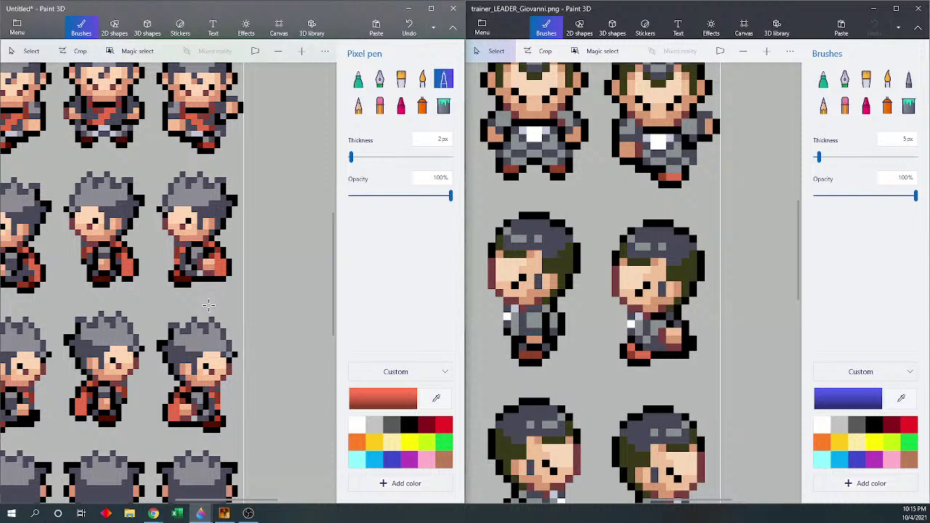
{"action": "left_click_drag", "start_coordinate": [234, 203], "coordinate": [234, 356]}
{"action": "key", "text": "ctrl+z"}
Step: Select the second back-facing sprite in the bottom row (29 × 40 px) and shift it down by about 2 px, following the Giovanni reference
{"action": "left_click_drag", "start_coordinate": [333, 324], "coordinate": [327, 389]}
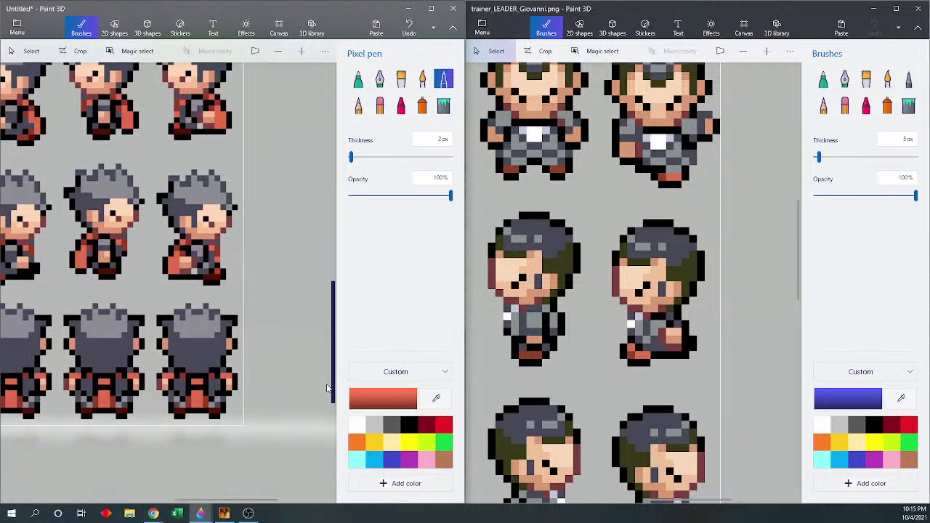
{"action": "left_click_drag", "start_coordinate": [231, 500], "coordinate": [133, 501]}
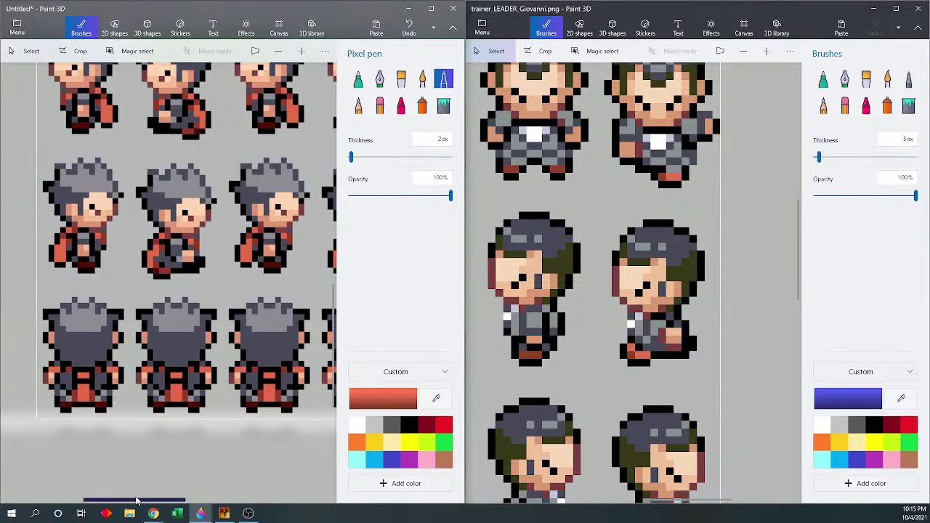
{"action": "left_click_drag", "start_coordinate": [798, 266], "coordinate": [804, 378]}
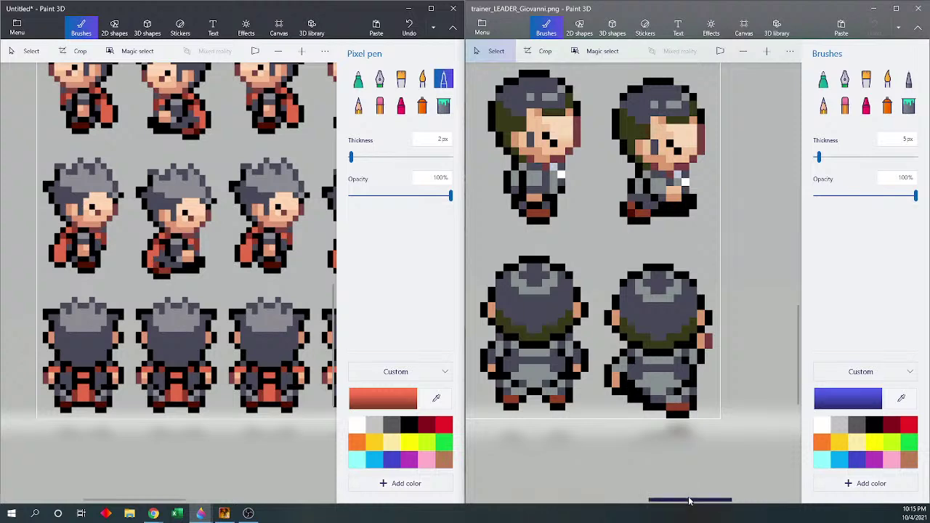
{"action": "left_click_drag", "start_coordinate": [690, 499], "coordinate": [580, 499]}
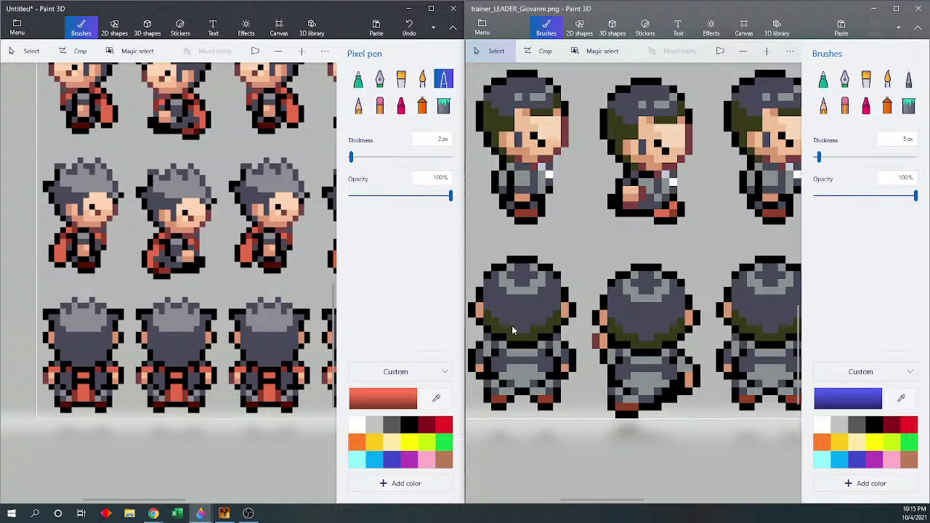
{"action": "left_click", "coordinate": [36, 47]}
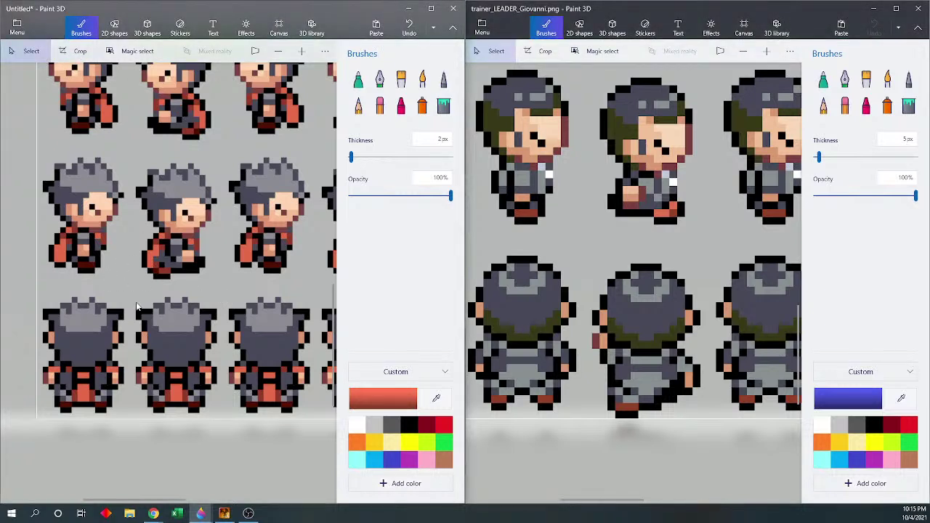
{"action": "mouse_move", "coordinate": [136, 299]}
{"action": "left_mouse_down"}
{"action": "mouse_move", "coordinate": [210, 353]}
{"action": "mouse_move", "coordinate": [222, 406]}
{"action": "mouse_move", "coordinate": [193, 399]}
{"action": "left_mouse_up"}
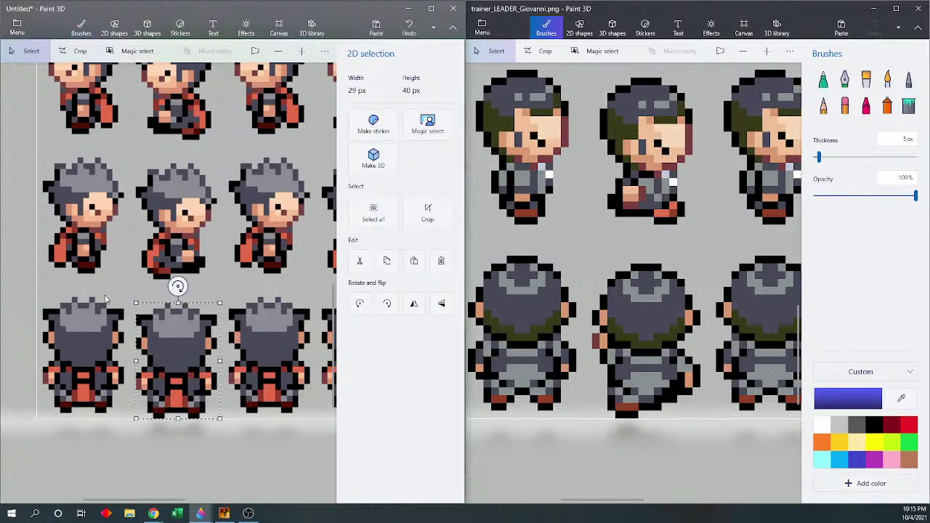
{"action": "left_click", "coordinate": [126, 283]}
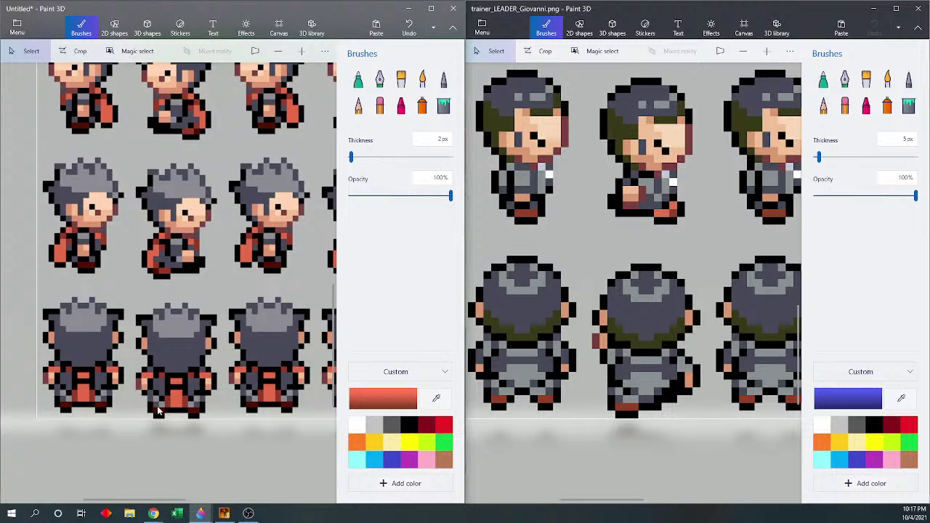
Step: Select the 4 × 10 px area around the left hand of the second back-facing sprite and delete it
{"action": "scroll", "coordinate": [157, 407], "scroll_direction": "up", "scroll_amount": 3}
{"action": "scroll", "coordinate": [157, 407], "scroll_direction": "down", "scroll_amount": 2}
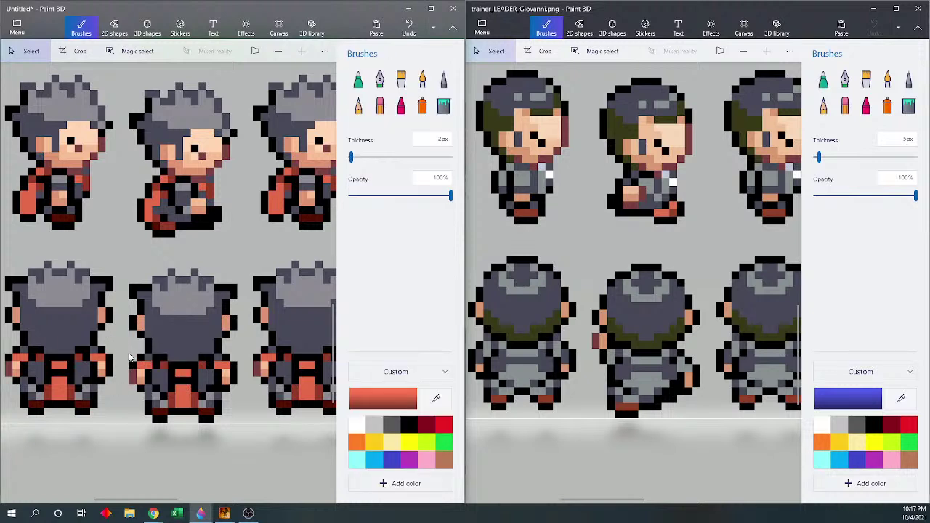
{"action": "left_click_drag", "start_coordinate": [130, 356], "coordinate": [145, 393]}
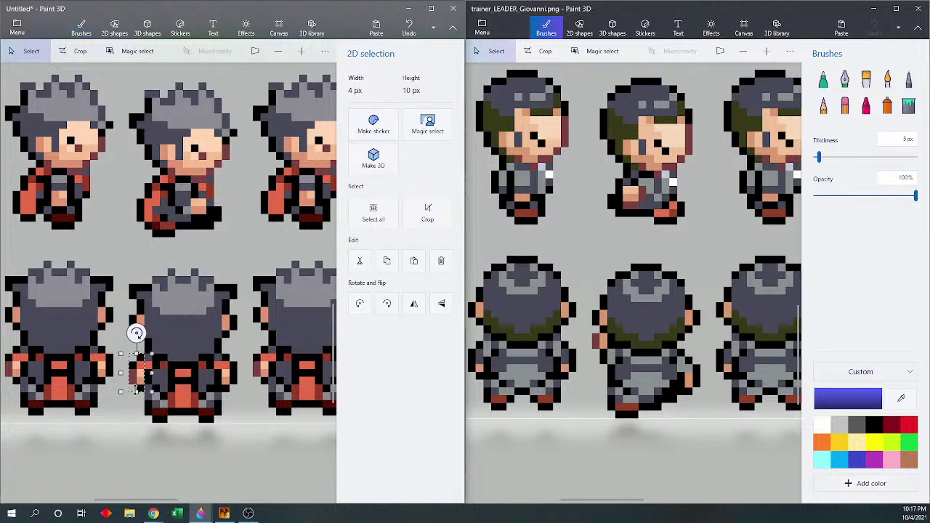
{"action": "left_click", "coordinate": [117, 362]}
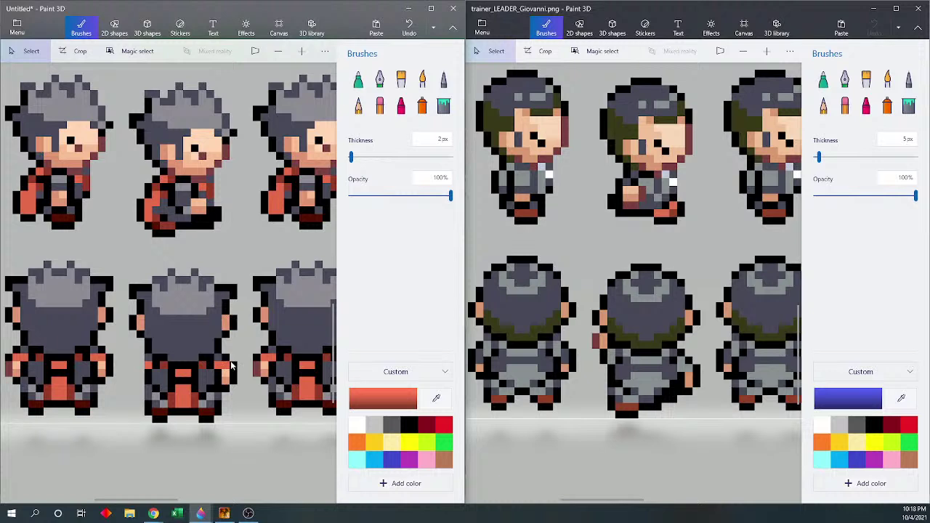
Step: Redraw the left hand higher, just below the ear, with the Pixel pen in sampled black, dark reddish-brown and skin tones
{"action": "left_click", "coordinate": [445, 80]}
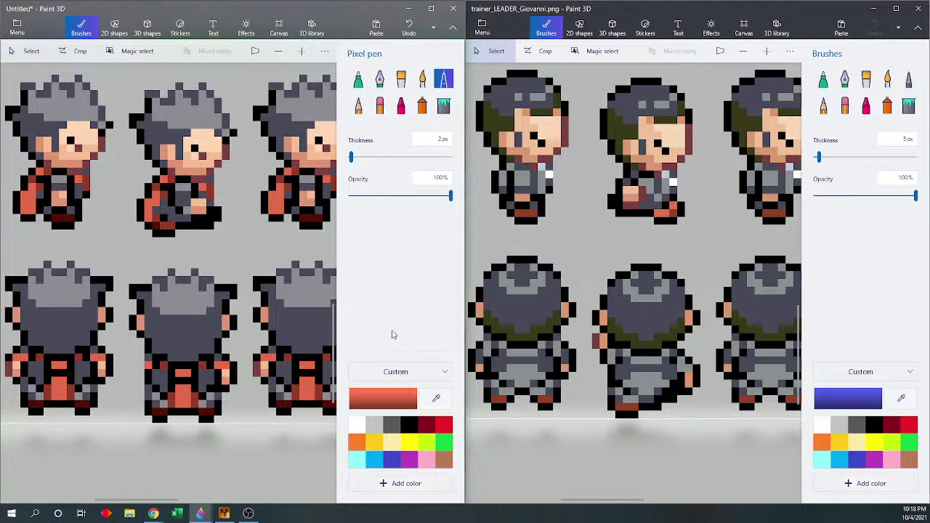
{"action": "left_click", "coordinate": [434, 399]}
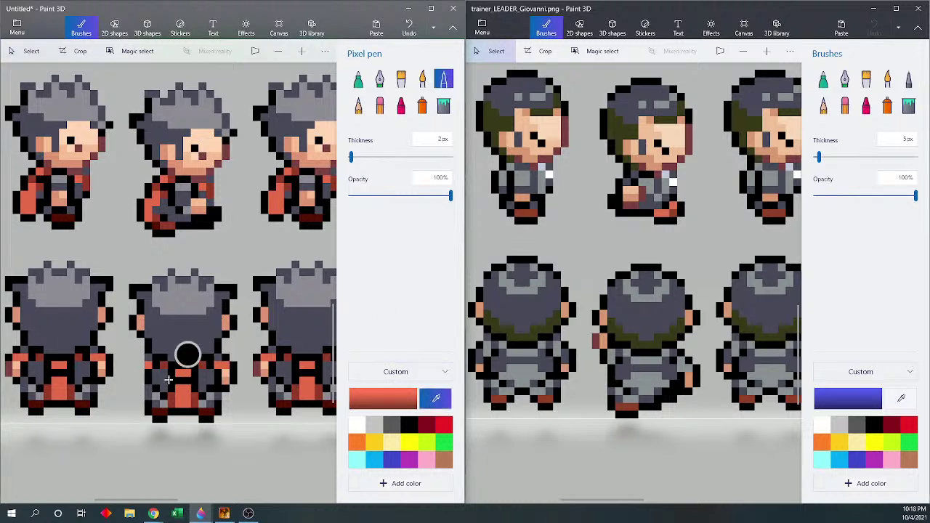
{"action": "left_click", "coordinate": [142, 367]}
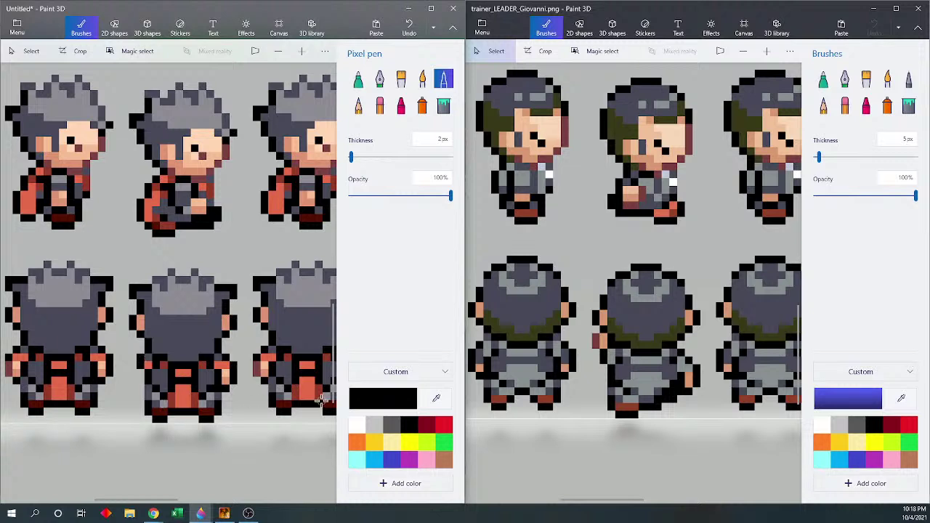
{"action": "left_click", "coordinate": [436, 399]}
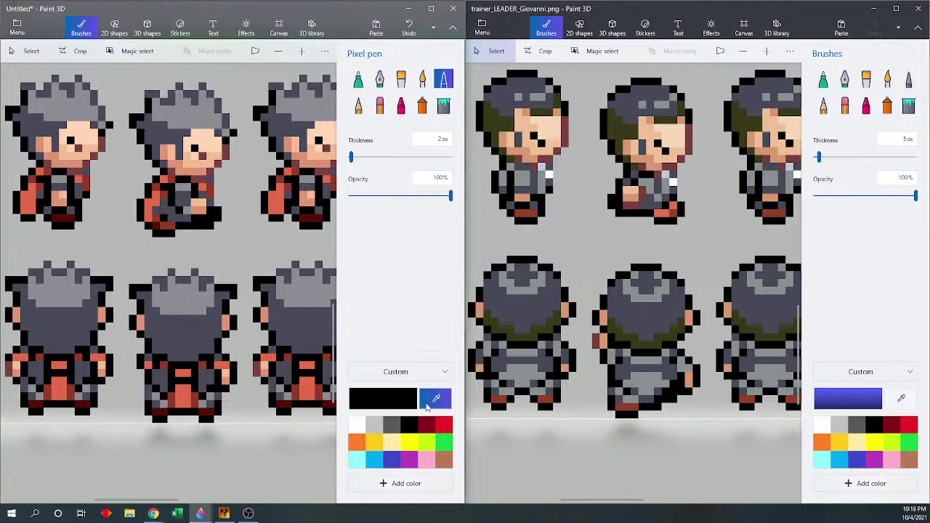
{"action": "left_click", "coordinate": [258, 374]}
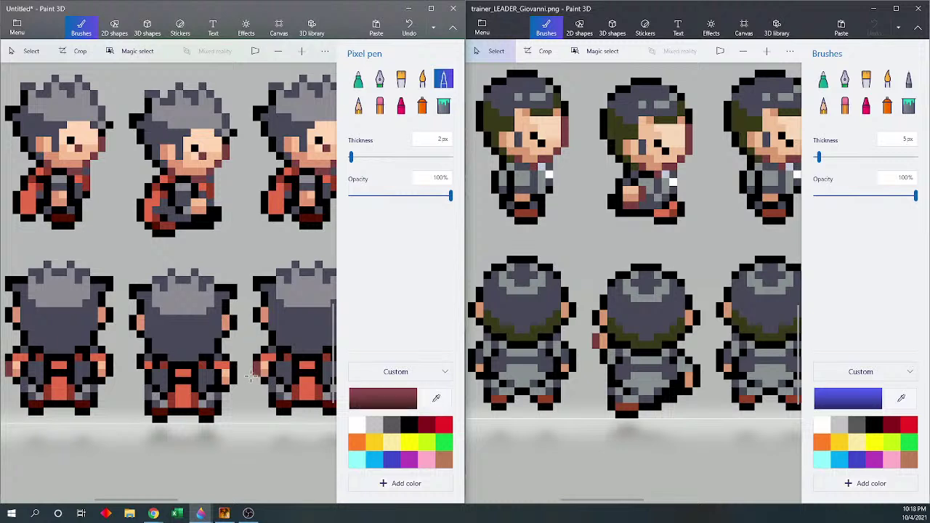
{"action": "left_click", "coordinate": [133, 345]}
{"action": "left_click", "coordinate": [436, 398]}
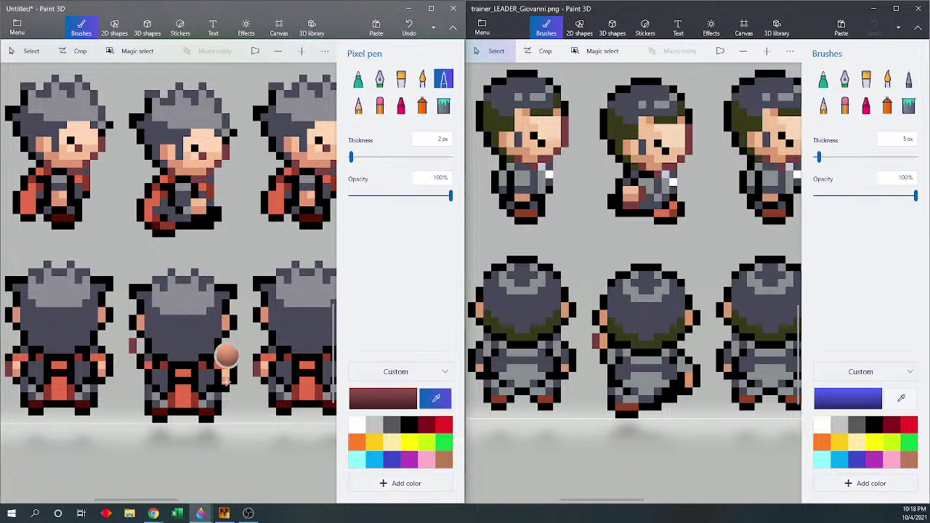
{"action": "left_click", "coordinate": [139, 326]}
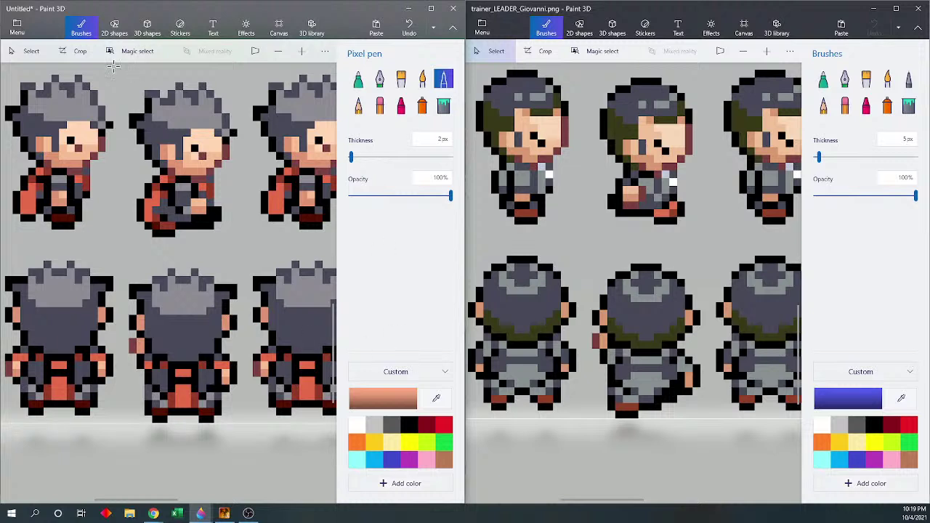
Step: Select the right hand of the second back-facing sprite (4 × 8 px) and move it slightly down and outward
{"action": "left_click", "coordinate": [29, 52]}
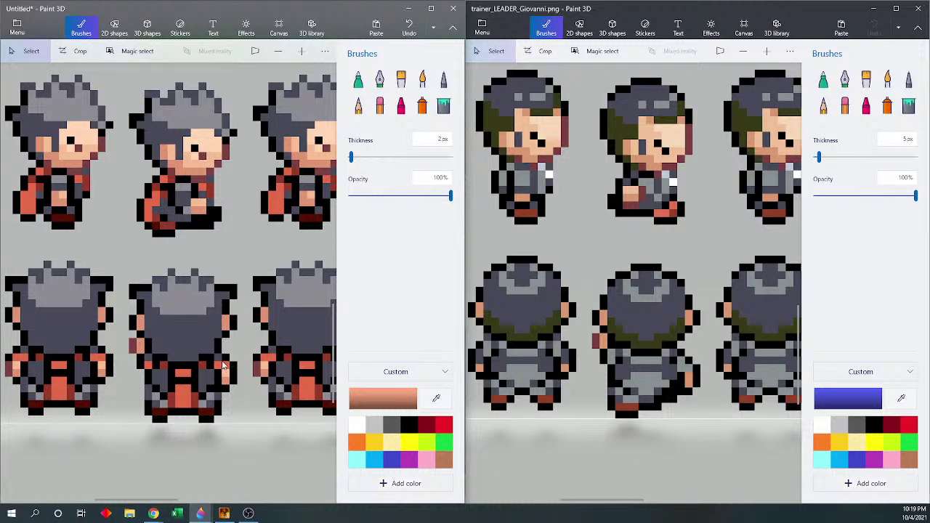
{"action": "left_click_drag", "start_coordinate": [222, 362], "coordinate": [242, 398]}
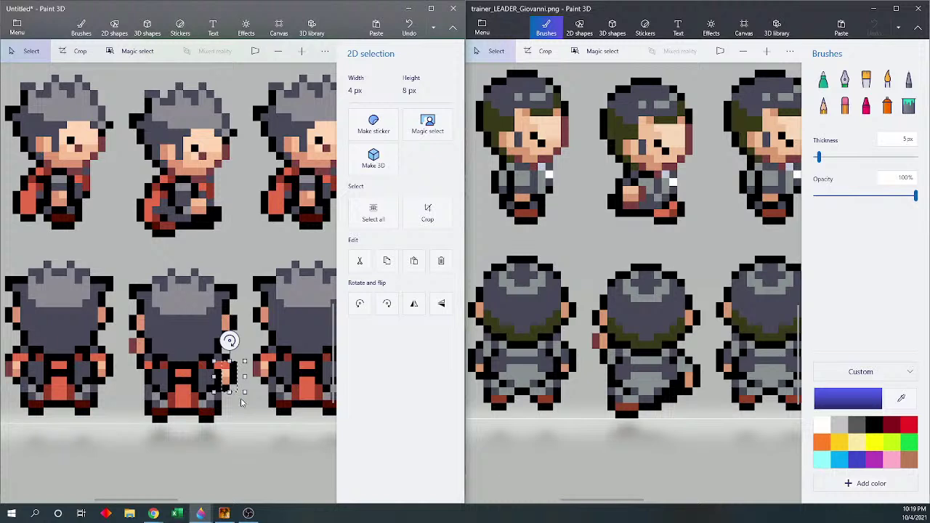
{"action": "left_click_drag", "start_coordinate": [227, 383], "coordinate": [236, 390]}
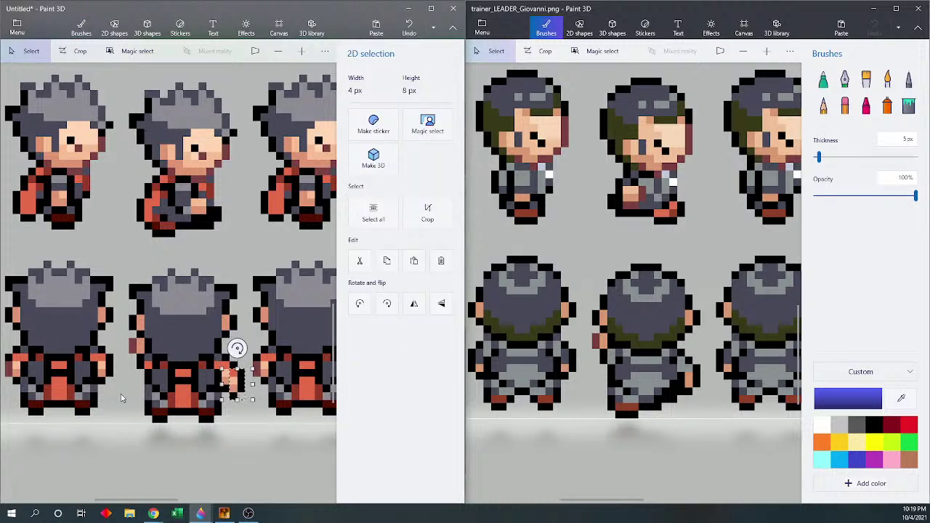
{"action": "key", "text": "b"}
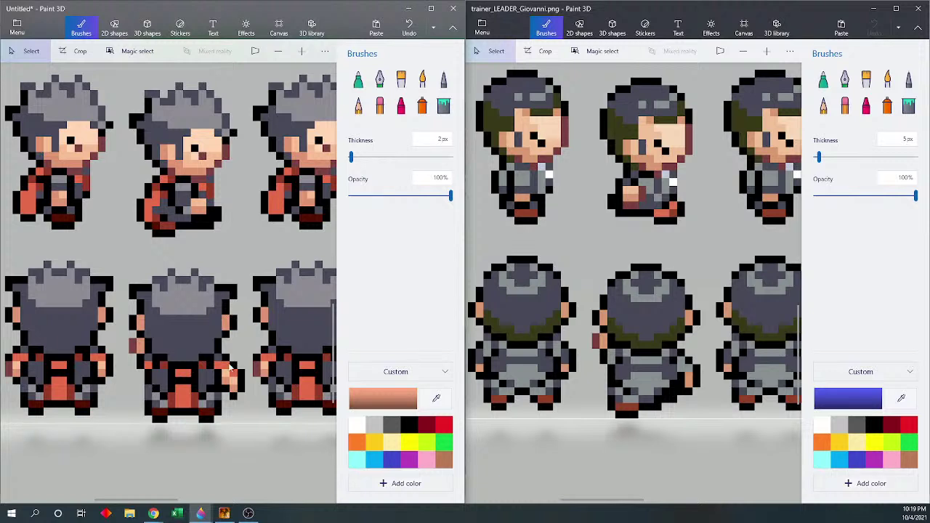
Step: Paint black outline pixels with the 2 px Pixel pen where the moved right arm joins the body
{"action": "left_click", "coordinate": [433, 397]}
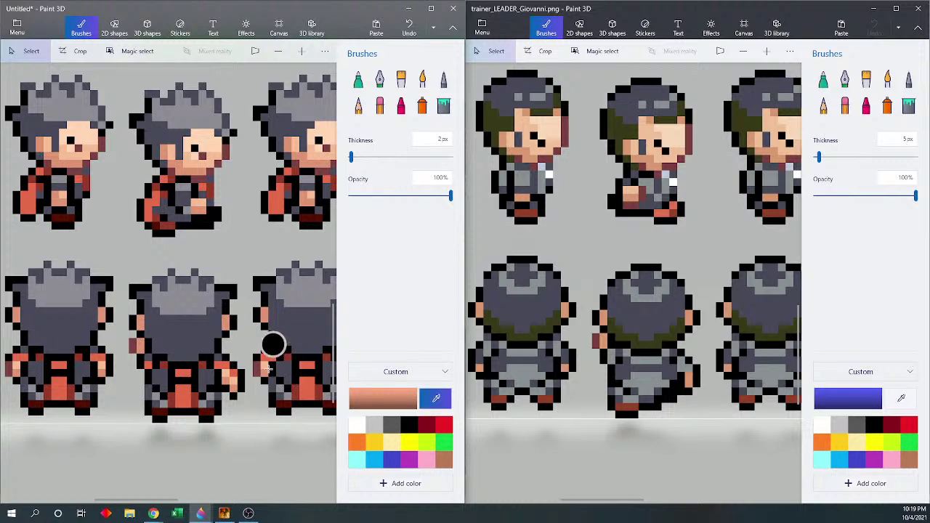
{"action": "left_click", "coordinate": [224, 334]}
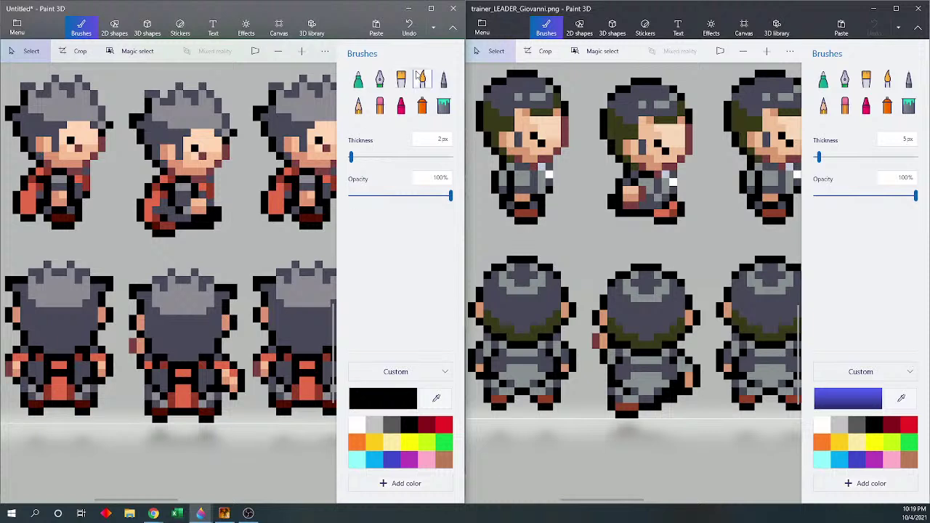
{"action": "left_click", "coordinate": [443, 80]}
{"action": "left_click", "coordinate": [219, 366]}
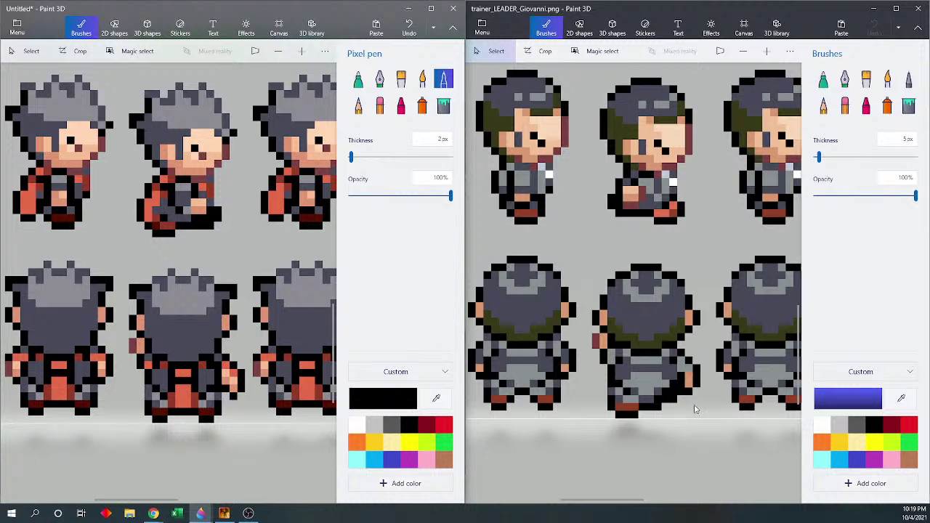
Step: Recolour the moved right arm with sampled skin and sleeve-red tones, and complete its inner outline in black
{"action": "left_click", "coordinate": [444, 399]}
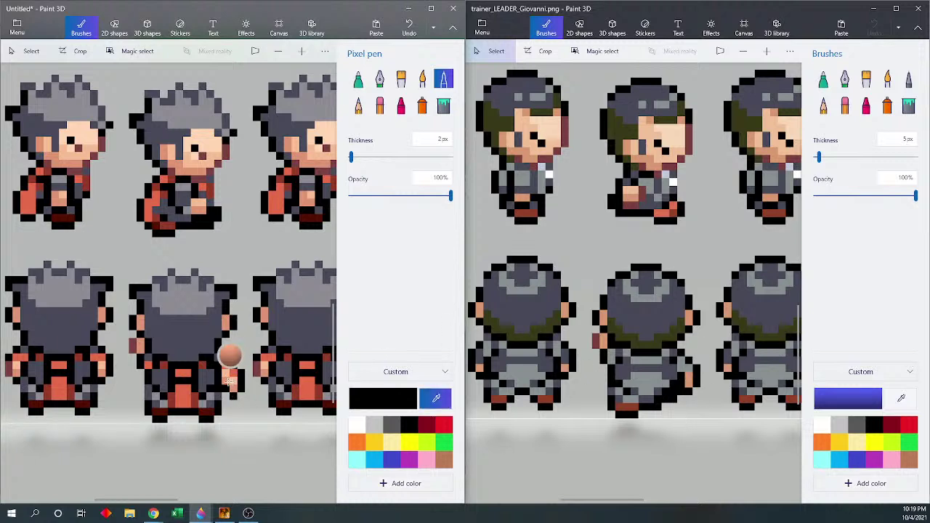
{"action": "left_click", "coordinate": [234, 379]}
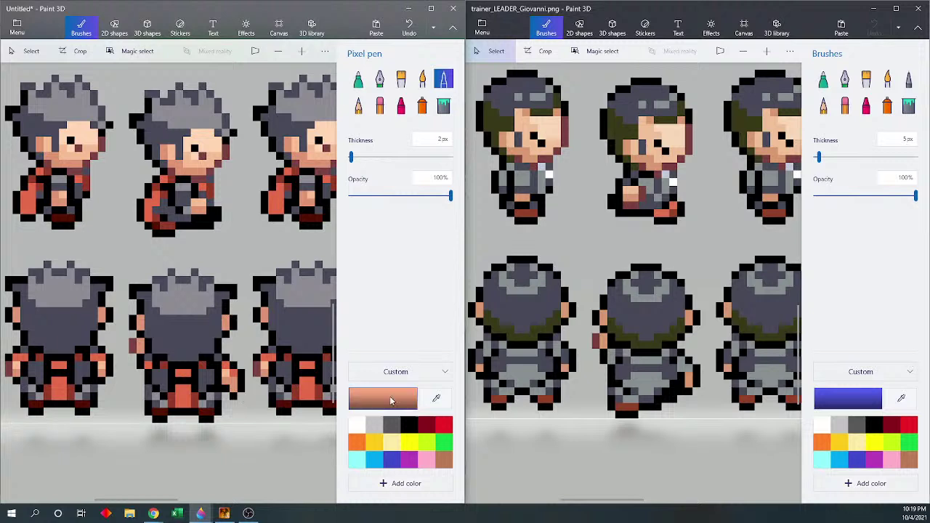
{"action": "left_click", "coordinate": [444, 400]}
{"action": "left_click", "coordinate": [228, 367]}
{"action": "left_click", "coordinate": [227, 367]}
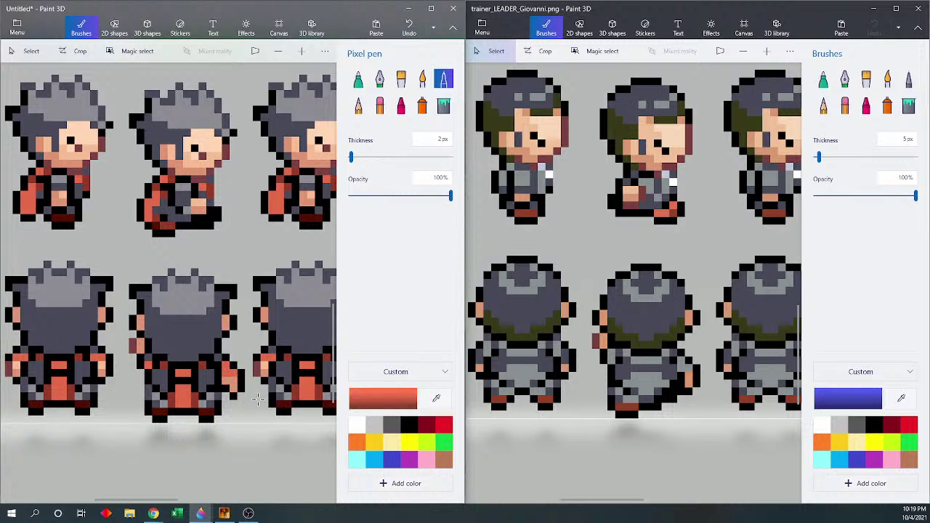
{"action": "left_click", "coordinate": [436, 399]}
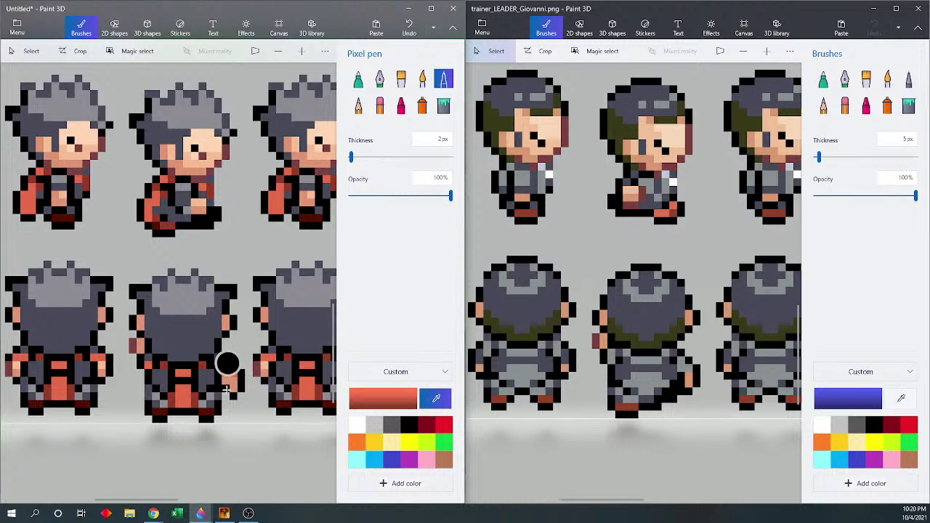
{"action": "left_click", "coordinate": [226, 388]}
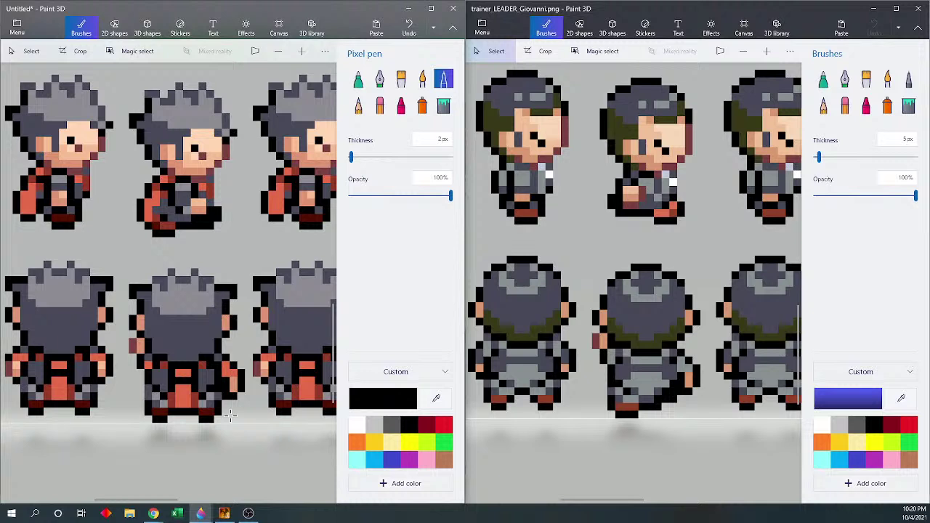
Step: Erase the right foot and the lower outline of that leg on the second back-facing sprite using the 2 px Eraser
{"action": "left_click", "coordinate": [379, 105]}
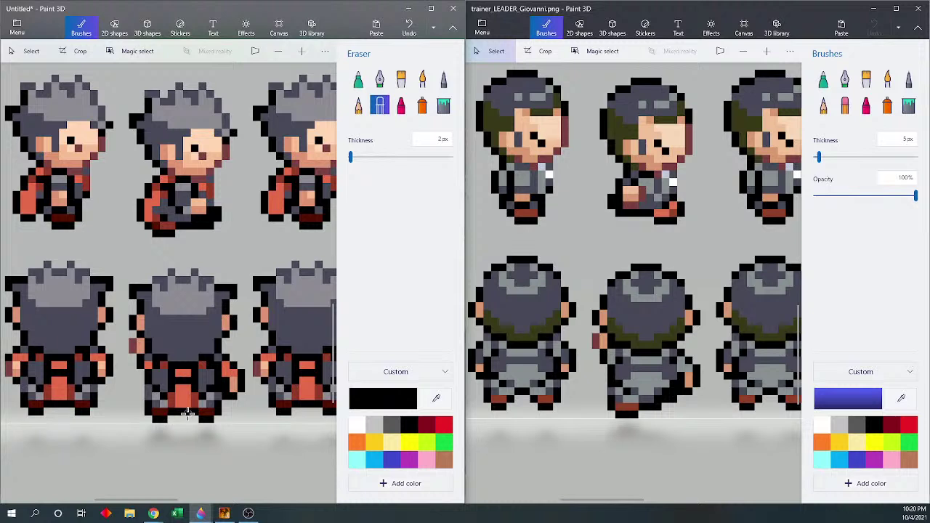
{"action": "left_click", "coordinate": [203, 414]}
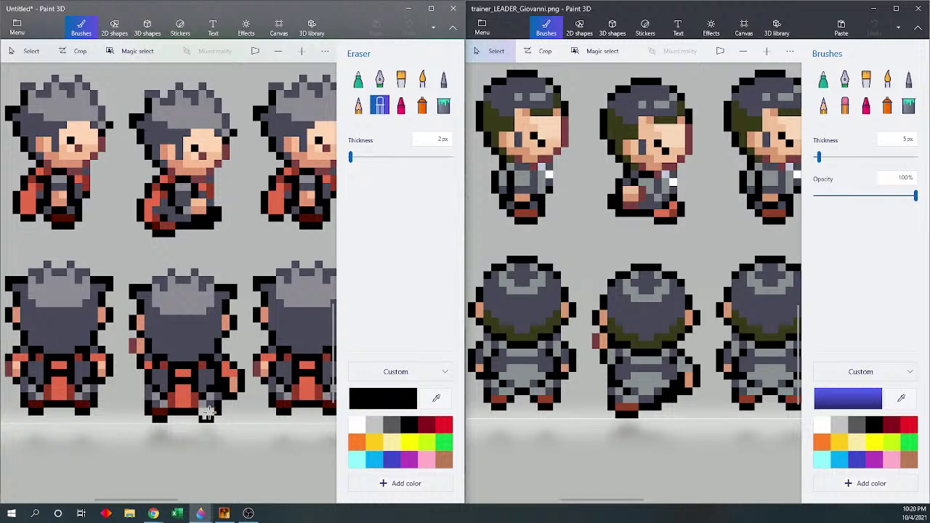
{"action": "left_click", "coordinate": [205, 418]}
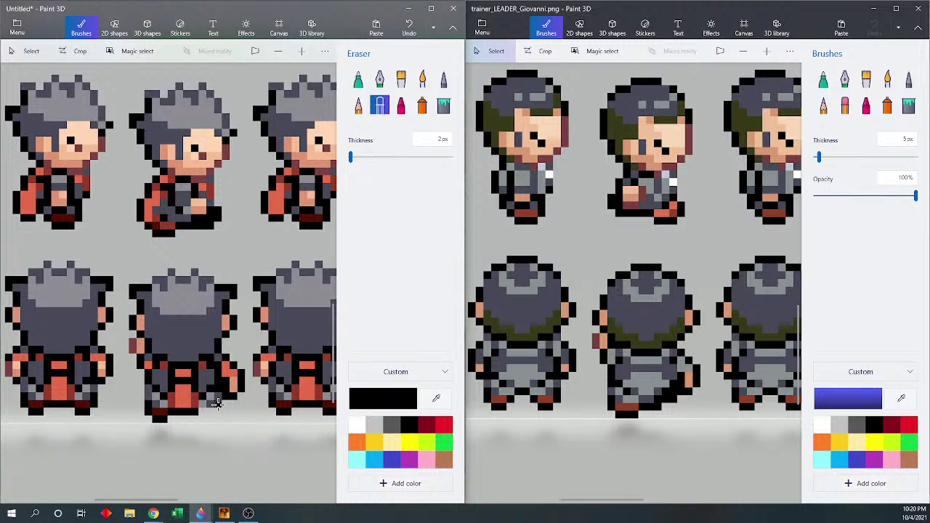
{"action": "left_click_drag", "start_coordinate": [220, 404], "coordinate": [218, 405]}
Step: Sample black and fill the lifted right leg area beside the coat hem of the second back-facing sprite with the 2 px Pixel pen
{"action": "left_click", "coordinate": [436, 398]}
{"action": "left_click", "coordinate": [194, 385]}
{"action": "left_click", "coordinate": [443, 78]}
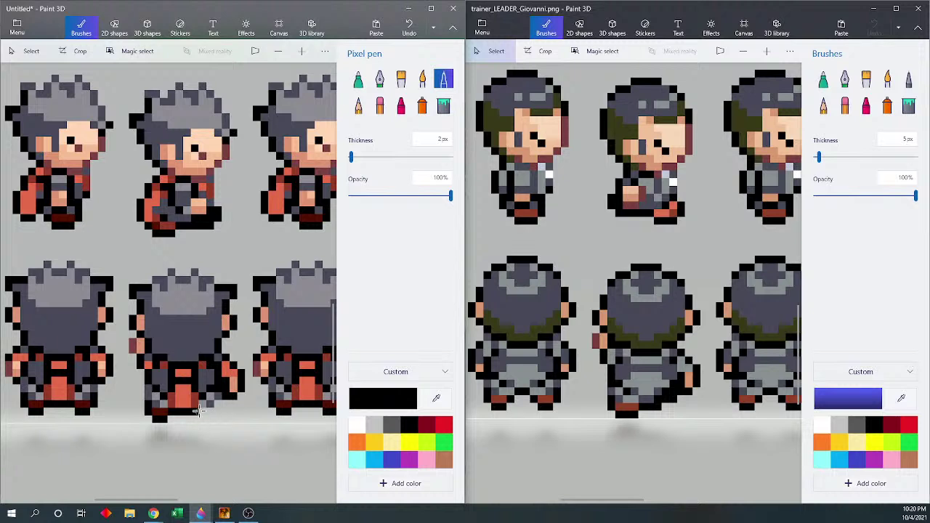
{"action": "left_click", "coordinate": [207, 405]}
{"action": "left_click", "coordinate": [207, 407]}
{"action": "left_click", "coordinate": [216, 398]}
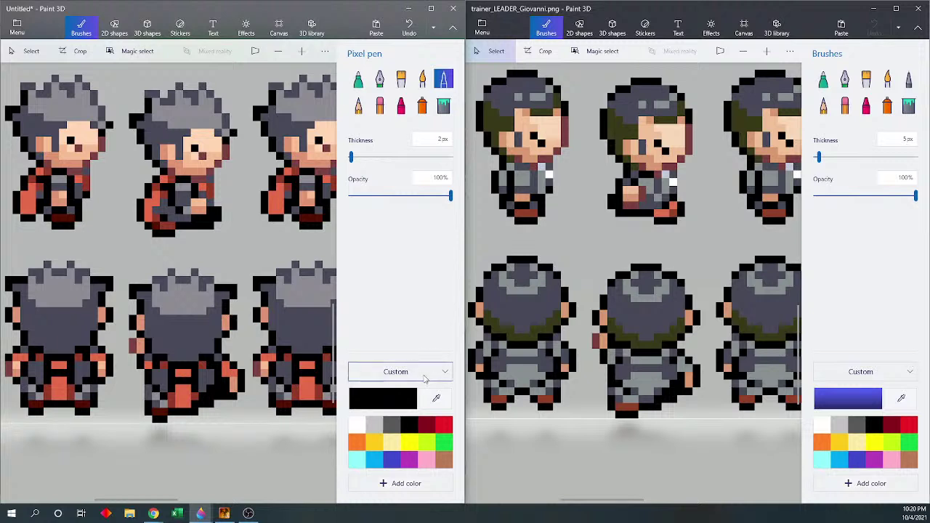
Step: Extend the cape's lower right hem on the second back-facing sprite with sampled dark-red shading and light-red fill pixels
{"action": "left_click", "coordinate": [436, 398]}
{"action": "left_click", "coordinate": [197, 399]}
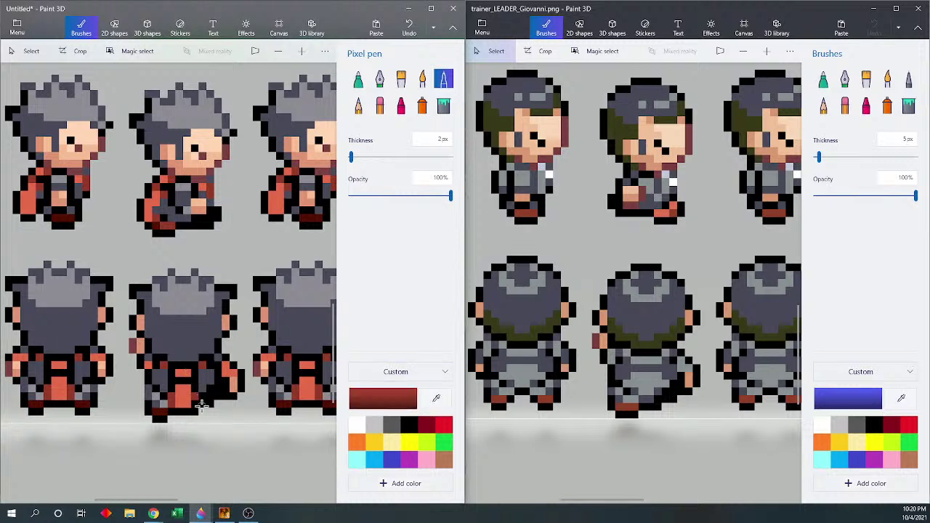
{"action": "left_click", "coordinate": [201, 404]}
{"action": "left_click", "coordinate": [436, 397]}
{"action": "left_click", "coordinate": [185, 403]}
{"action": "left_click", "coordinate": [194, 402]}
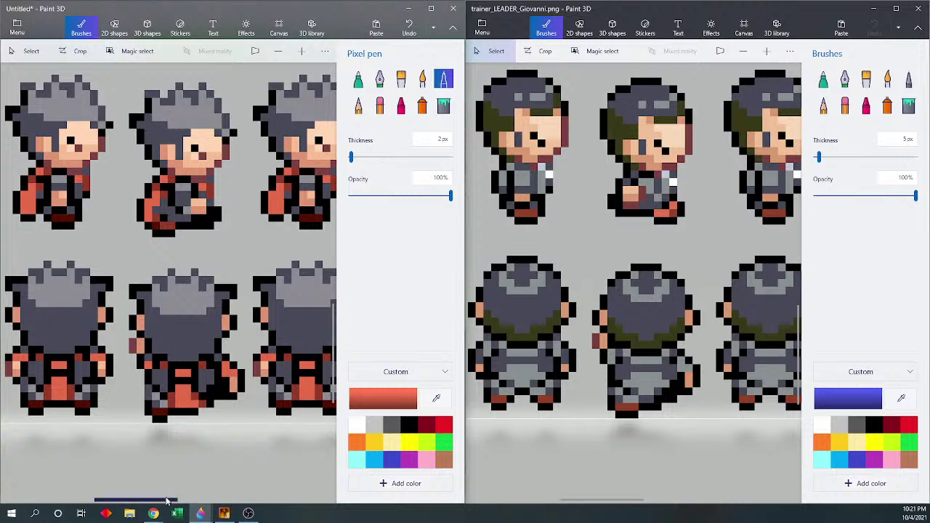
Step: Select the fourth back-facing sprite (32 × 43 px) and delete it from the sheet
{"action": "left_click_drag", "start_coordinate": [166, 501], "coordinate": [237, 510]}
{"action": "mouse_move", "coordinate": [223, 509]}
{"action": "left_mouse_down"}
{"action": "mouse_move", "coordinate": [199, 503]}
{"action": "mouse_move", "coordinate": [251, 513]}
{"action": "left_mouse_up"}
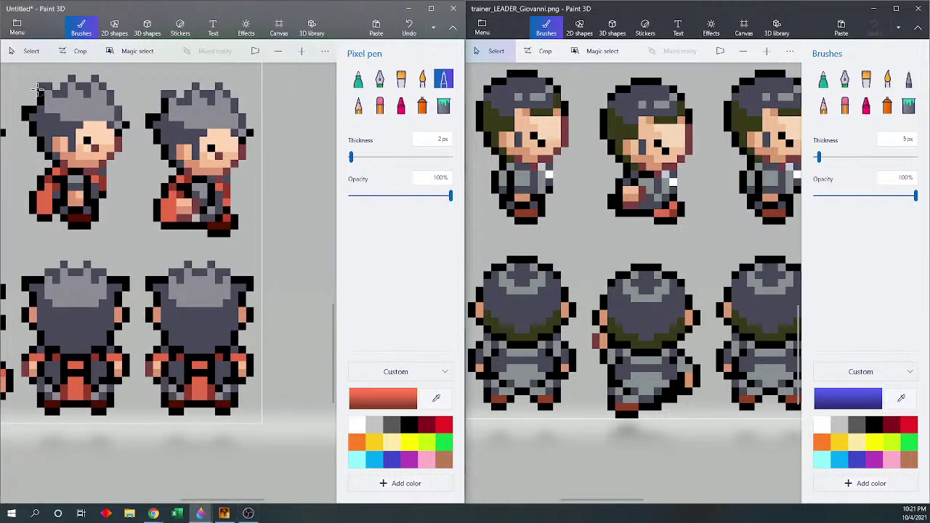
{"action": "left_click", "coordinate": [27, 50]}
{"action": "left_click_drag", "start_coordinate": [137, 257], "coordinate": [260, 422]}
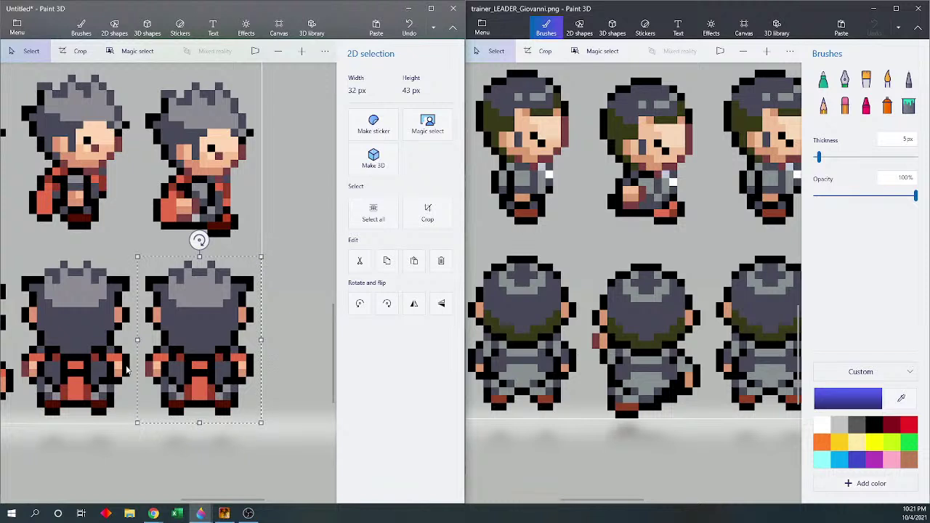
{"action": "key", "text": "Delete"}
Step: Copy the second back-facing sprite (30 × 40 px) into the empty fourth position of the row and flip it horizontally
{"action": "left_click_drag", "start_coordinate": [201, 499], "coordinate": [132, 500]}
{"action": "mouse_move", "coordinate": [82, 267]}
{"action": "left_mouse_down"}
{"action": "mouse_move", "coordinate": [205, 406]}
{"action": "mouse_move", "coordinate": [201, 427]}
{"action": "left_mouse_up"}
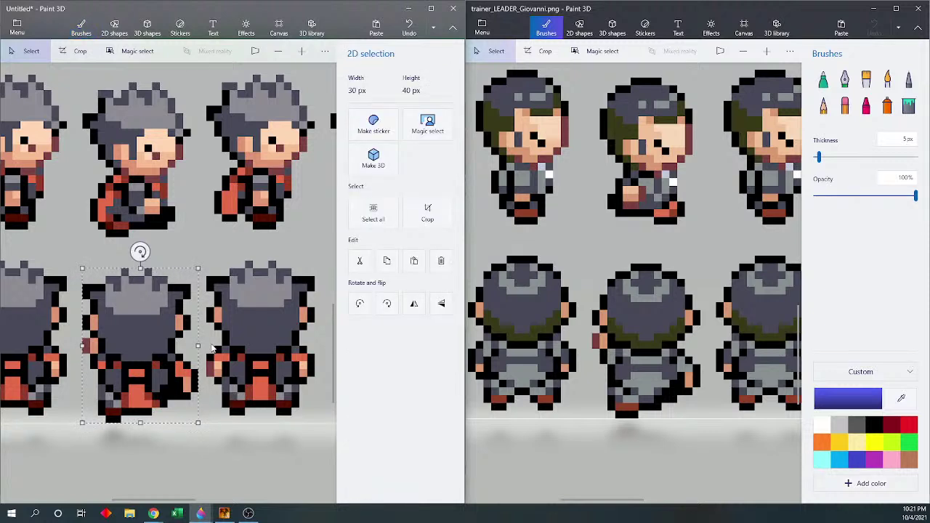
{"action": "left_click", "coordinate": [235, 378]}
{"action": "key", "text": "ctrl+z"}
{"action": "left_click_drag", "start_coordinate": [158, 353], "coordinate": [255, 345]}
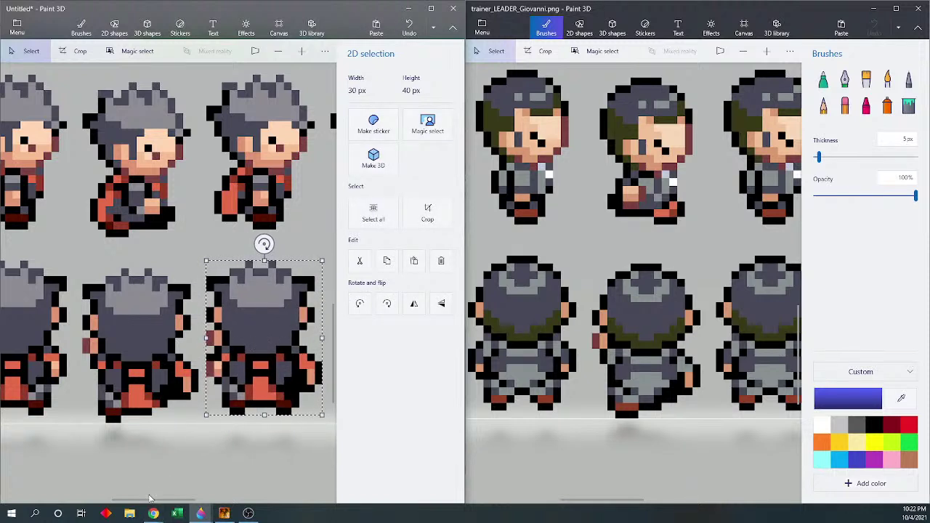
{"action": "left_click_drag", "start_coordinate": [156, 500], "coordinate": [222, 503]}
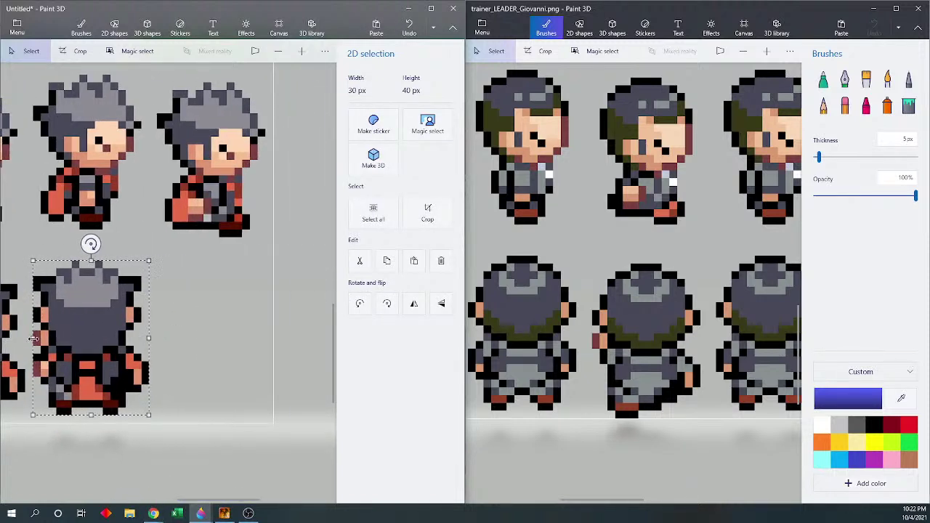
{"action": "left_click_drag", "start_coordinate": [41, 343], "coordinate": [229, 354]}
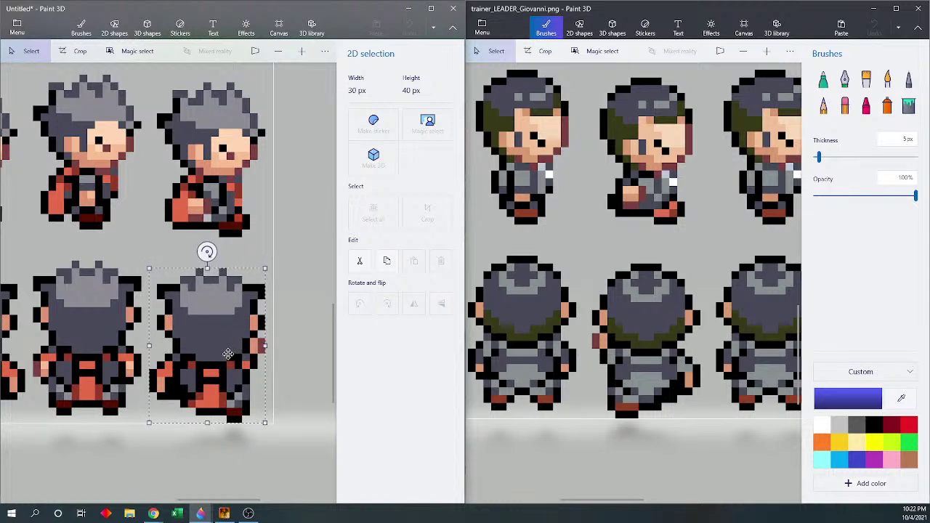
{"action": "key", "text": "b"}
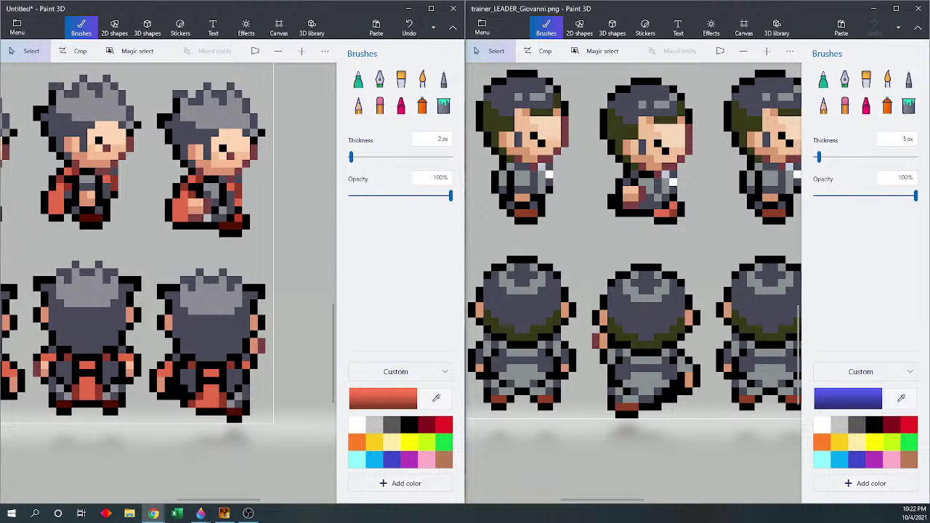
Step: Compare all four rows of the custom sprite sheet with the complete Giovanni reference sheet
{"action": "key", "text": "alt+Tab"}
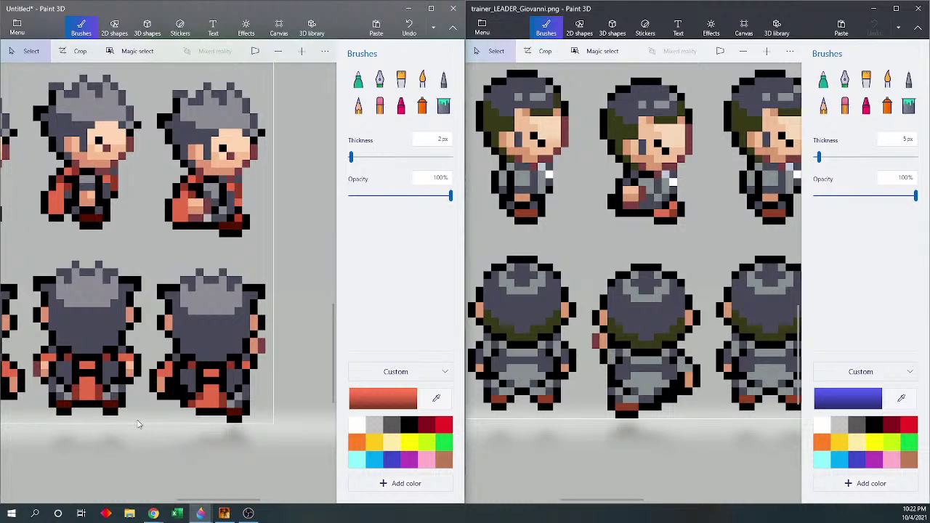
{"action": "scroll", "coordinate": [109, 441], "scroll_direction": "left", "scroll_amount": 2}
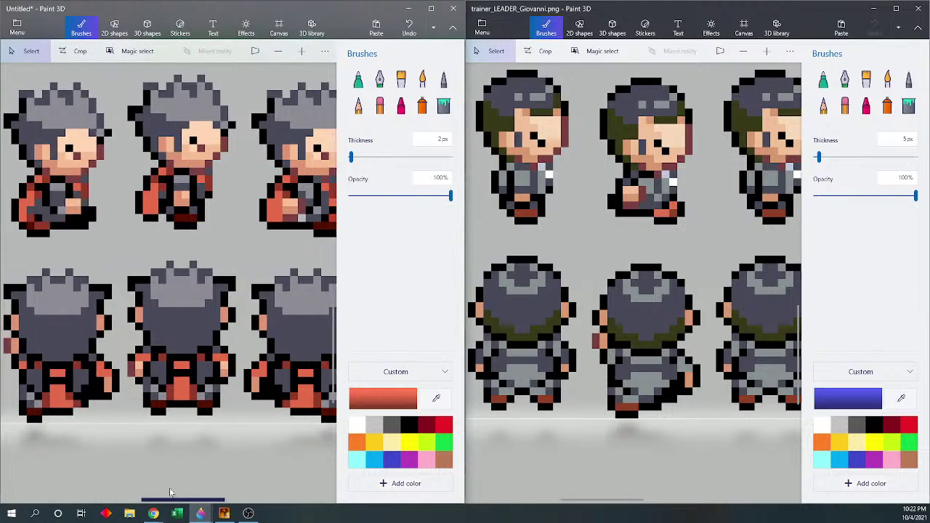
{"action": "scroll", "coordinate": [331, 304], "scroll_direction": "up", "scroll_amount": 2}
{"action": "scroll", "coordinate": [332, 303], "scroll_direction": "up", "scroll_amount": 1}
{"action": "scroll", "coordinate": [140, 249], "scroll_direction": "down", "scroll_amount": 5}
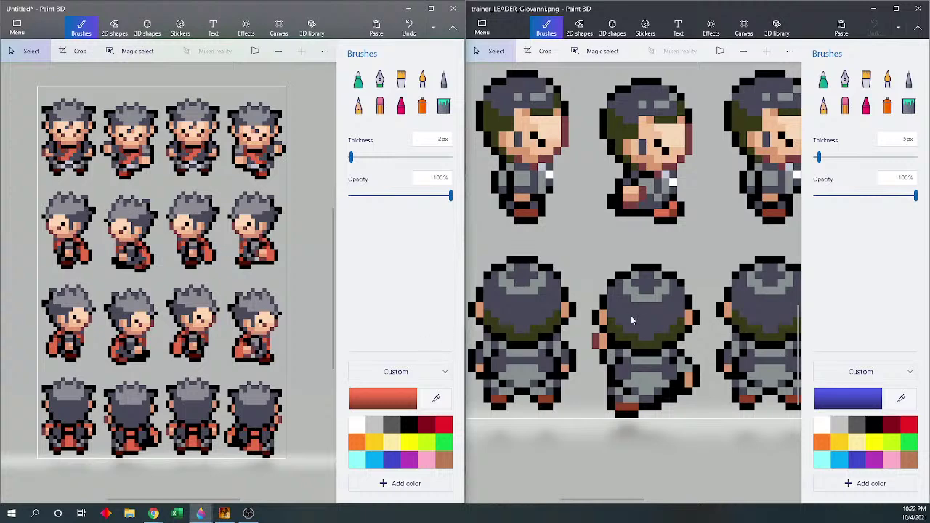
{"action": "scroll", "coordinate": [631, 315], "scroll_direction": "down", "scroll_amount": 2}
{"action": "scroll", "coordinate": [630, 305], "scroll_direction": "up", "scroll_amount": 2}
{"action": "scroll", "coordinate": [631, 304], "scroll_direction": "down", "scroll_amount": 2}
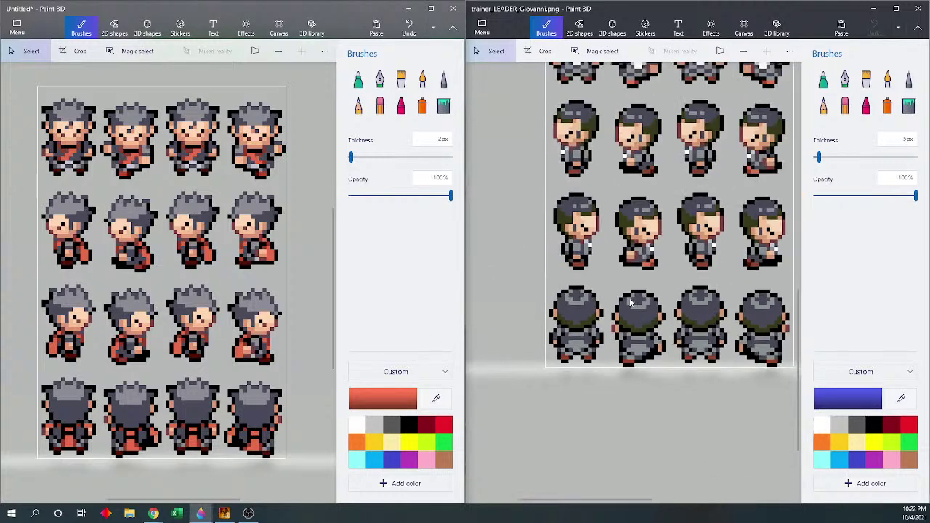
{"action": "left_click_drag", "start_coordinate": [797, 270], "coordinate": [798, 229]}
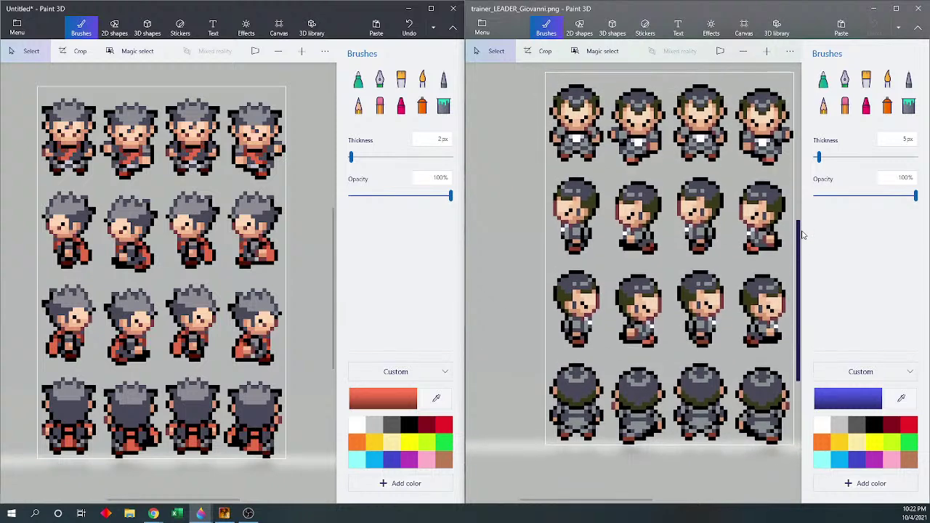
{"action": "left_click_drag", "start_coordinate": [587, 502], "coordinate": [616, 500]}
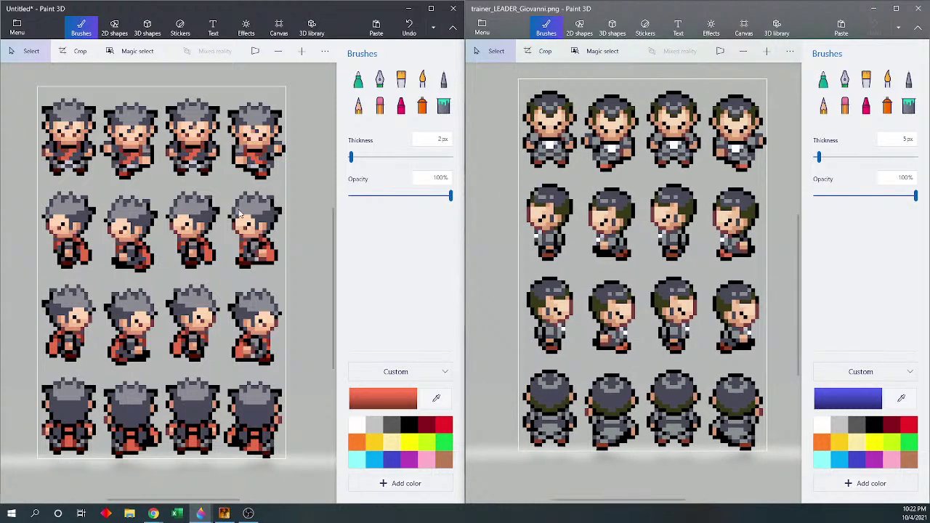
Step: Save a copy of the finished sprite sheet as an image file
{"action": "left_click", "coordinate": [16, 29]}
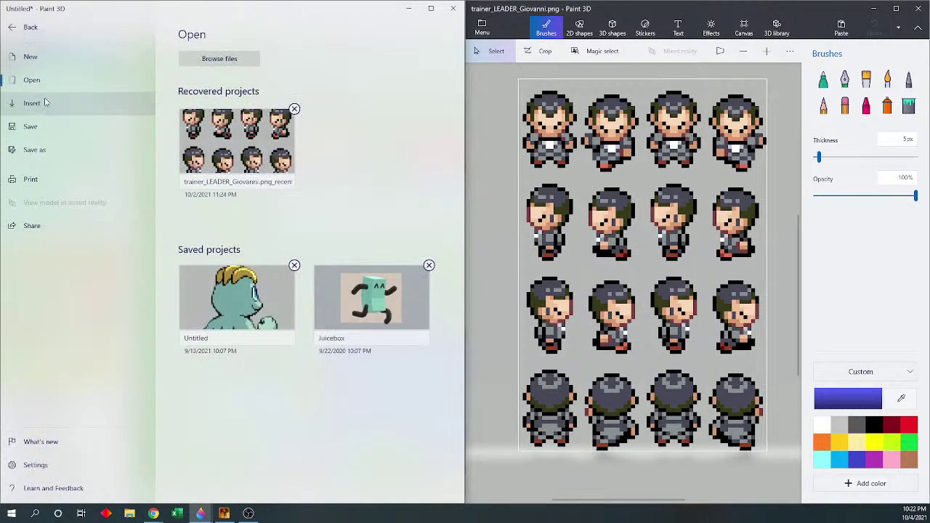
{"action": "left_click", "coordinate": [42, 150]}
{"action": "left_click", "coordinate": [204, 89]}
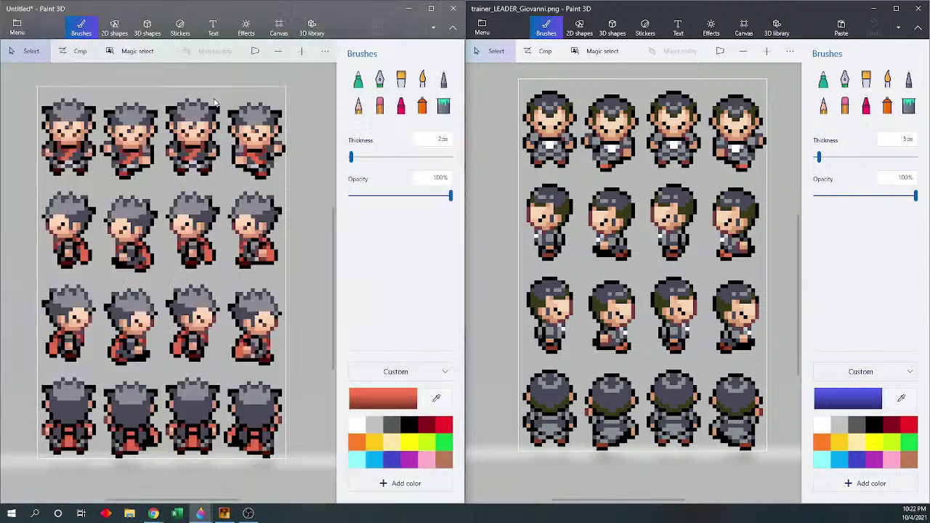
{"action": "key", "text": "Escape"}
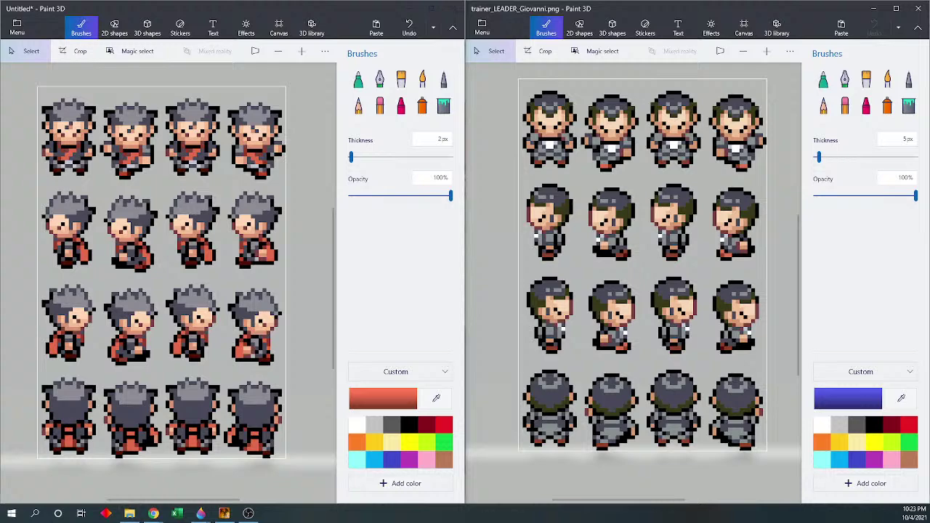
{"action": "left_click", "coordinate": [453, 8]}
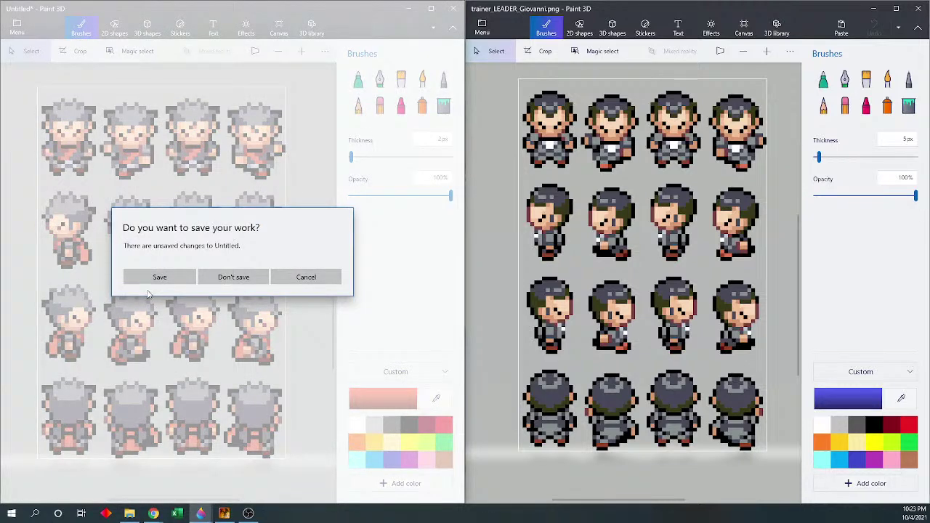
{"action": "left_click", "coordinate": [153, 280]}
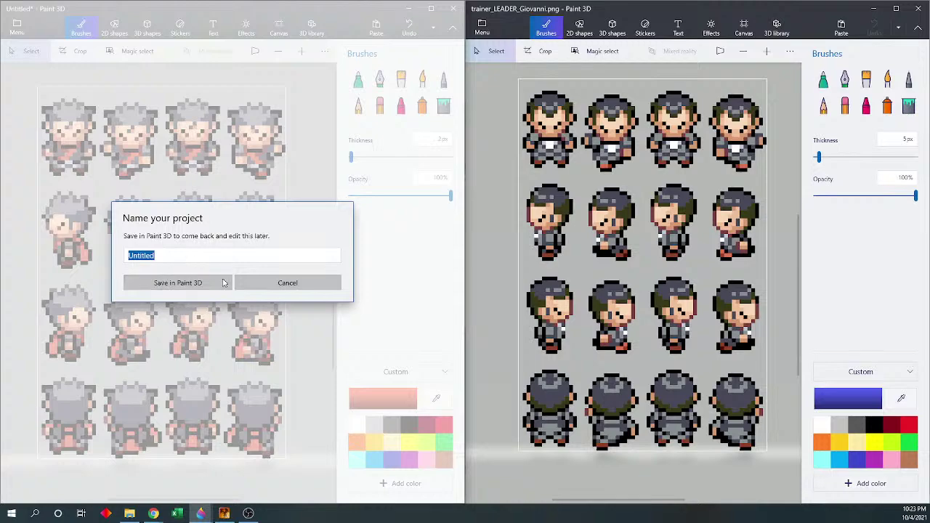
{"action": "left_click", "coordinate": [258, 291]}
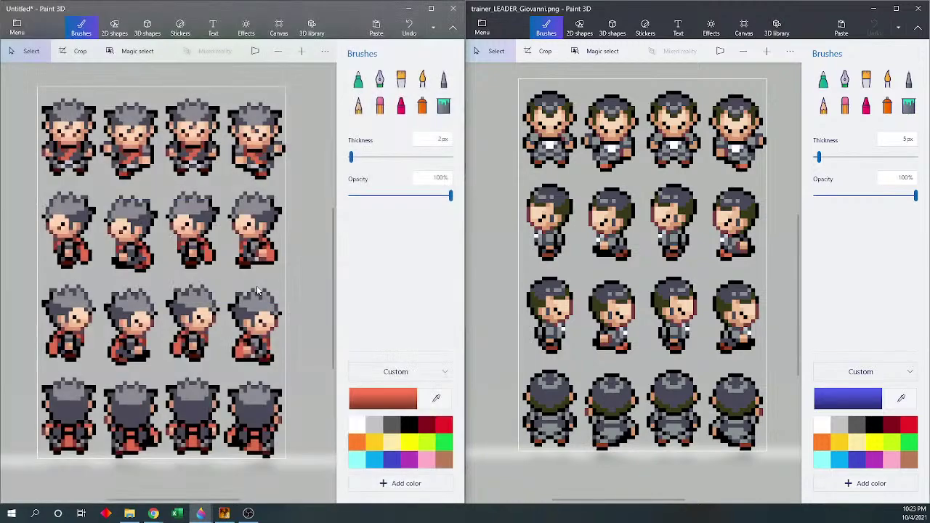
Step: Close the custom sheet, saving it as a project named GY, and close the Giovanni reference sheet
{"action": "left_click", "coordinate": [453, 9]}
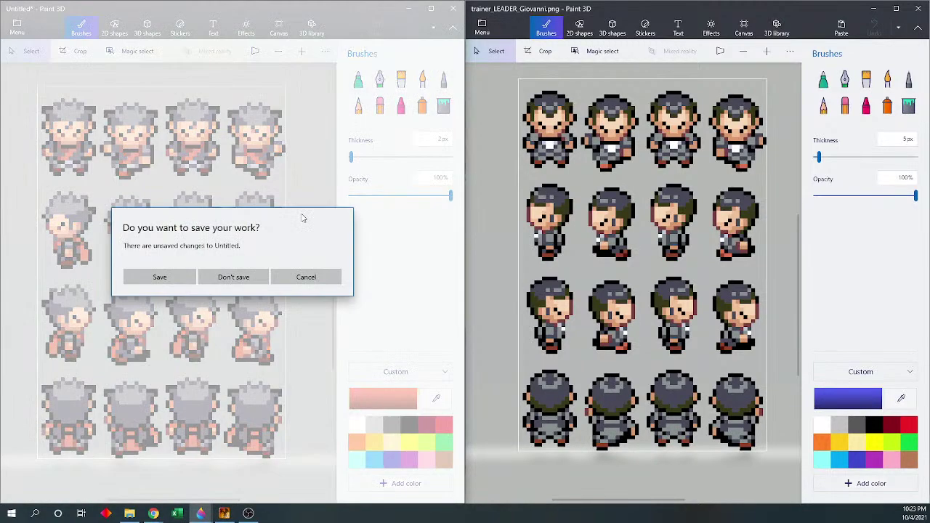
{"action": "left_click", "coordinate": [178, 280]}
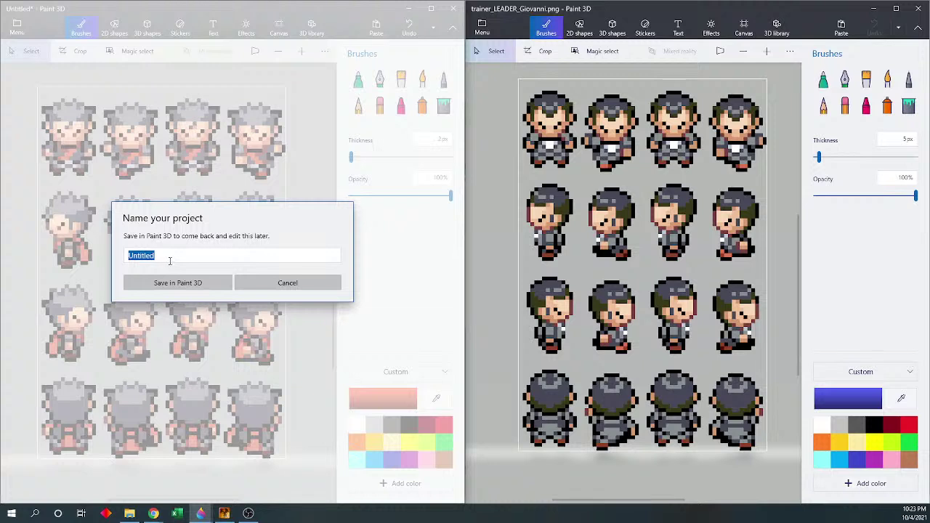
{"action": "key", "text": "BackSpace"}
{"action": "key", "text": "BackSpace"}
{"action": "key", "text": "BackSpace"}
{"action": "key", "text": "BackSpace"}
{"action": "key", "text": "BackSpace"}
{"action": "key", "text": "BackSpace"}
{"action": "key", "text": "BackSpace"}
{"action": "key", "text": "BackSpace"}
{"action": "type", "text": "GY"}
{"action": "key", "text": "Return"}
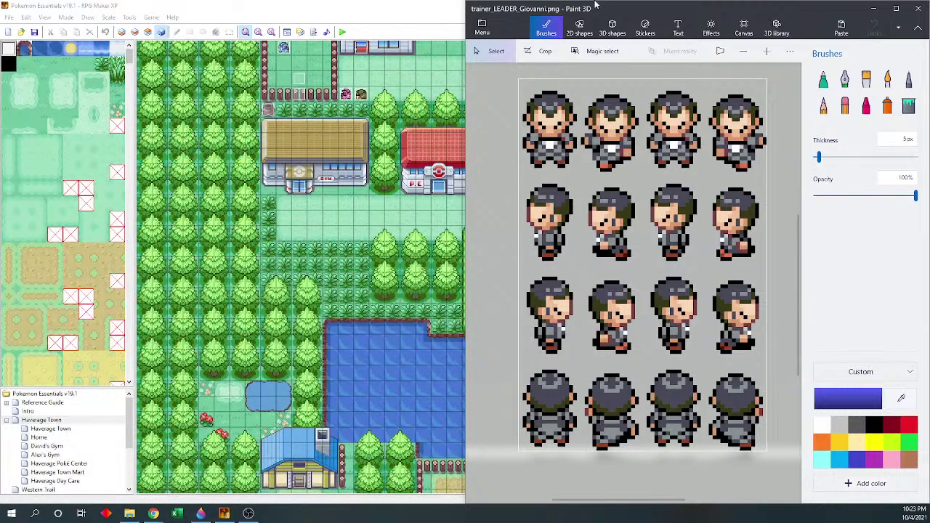
{"action": "left_click", "coordinate": [918, 8]}
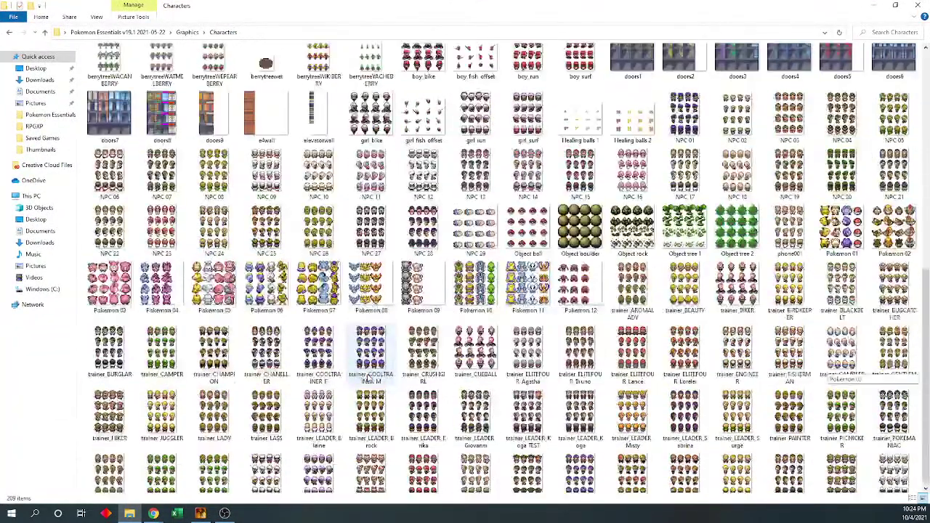
Step: Delete the original trainer_LEADER_Koga image from the Graphics > Characters folder in File Explorer
{"action": "scroll", "coordinate": [482, 354], "scroll_direction": "down", "scroll_amount": 5}
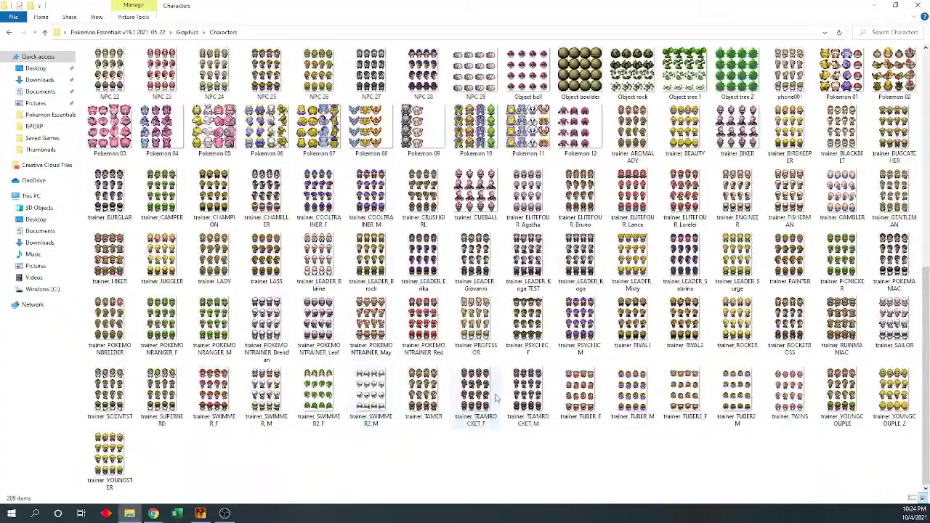
{"action": "scroll", "coordinate": [481, 355], "scroll_direction": "up", "scroll_amount": 5}
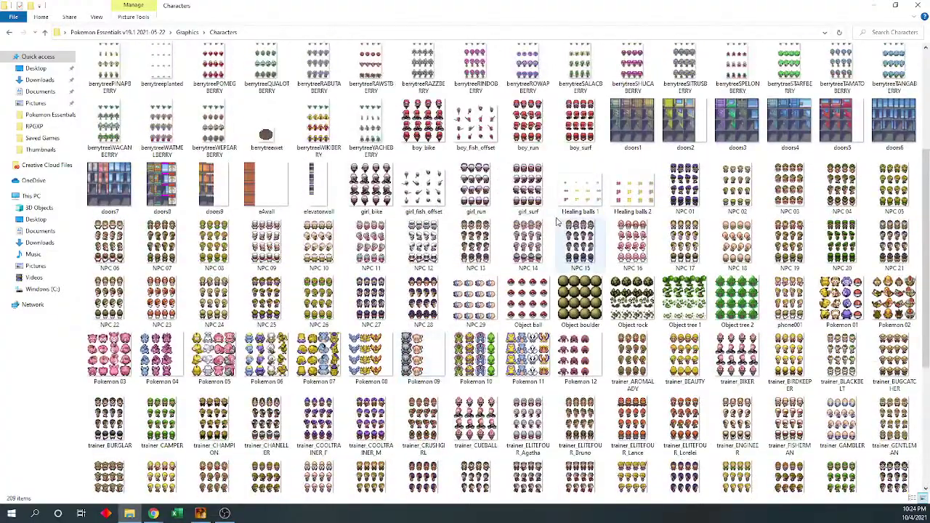
{"action": "scroll", "coordinate": [456, 365], "scroll_direction": "down", "scroll_amount": 5}
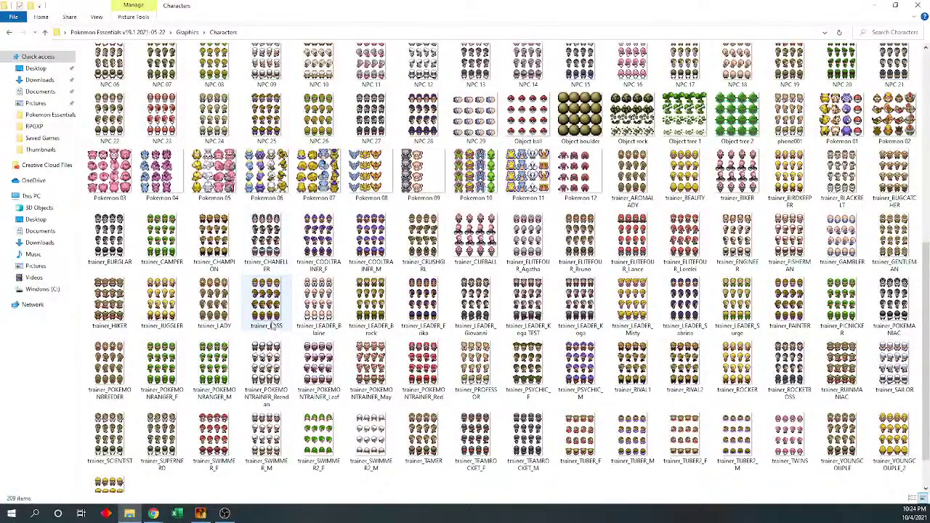
{"action": "scroll", "coordinate": [451, 363], "scroll_direction": "down", "scroll_amount": 1}
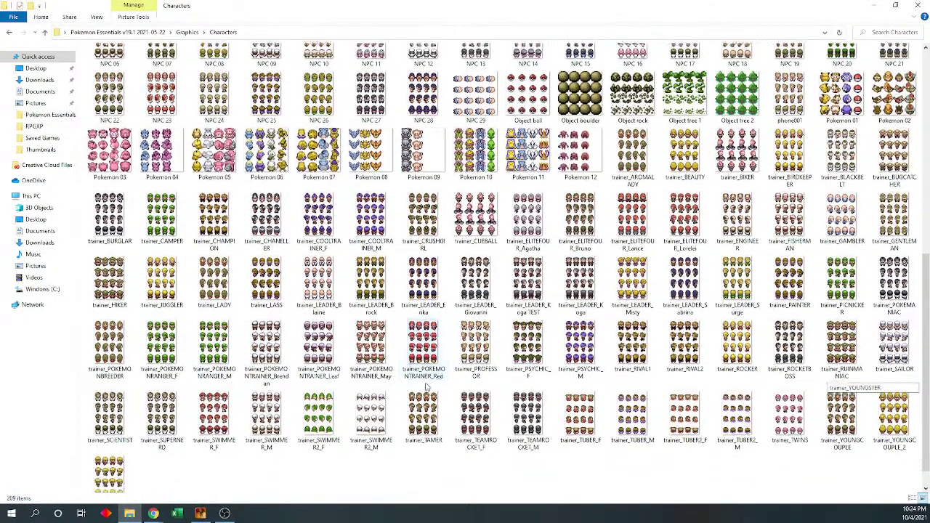
{"action": "left_click", "coordinate": [476, 269]}
{"action": "left_click", "coordinate": [580, 268]}
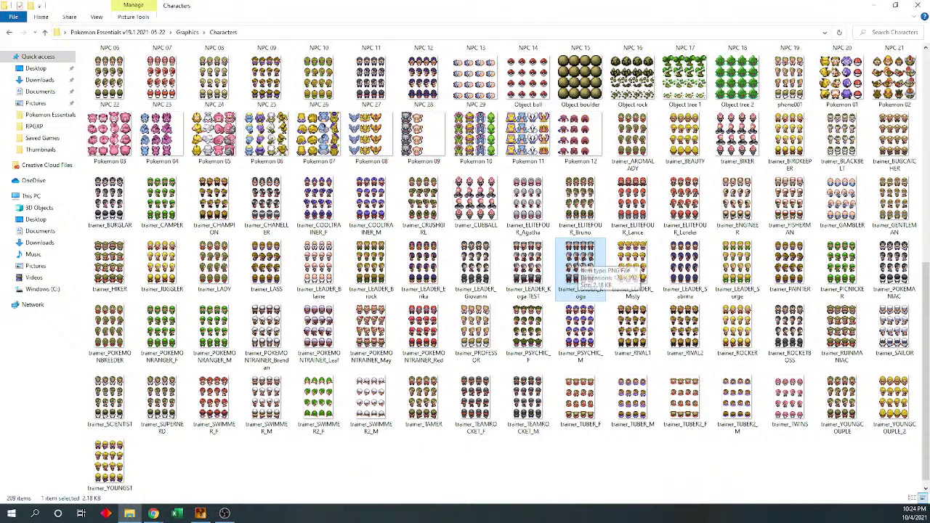
{"action": "key", "text": "Delete"}
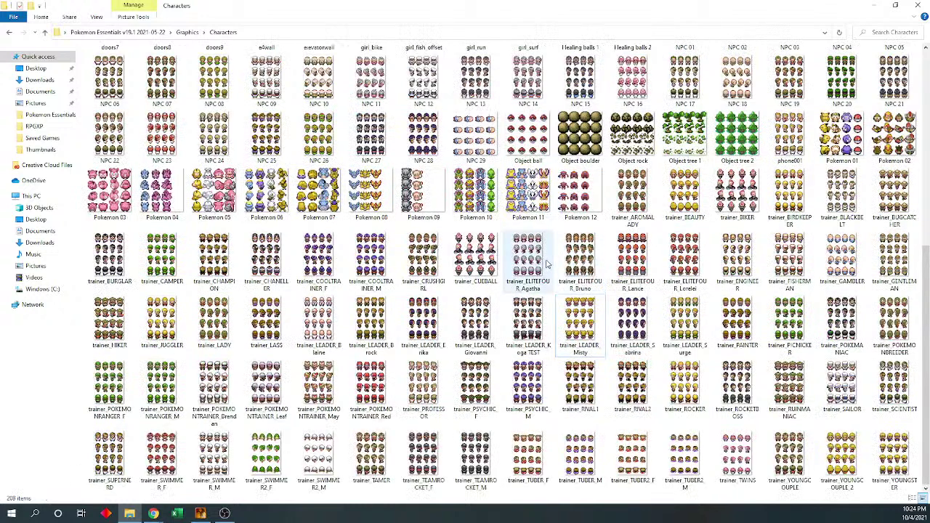
Step: Rename the custom sprite sheet trainer_LEADER_Koga TEST to trainer_LEADER_Koga
{"action": "right_click", "coordinate": [525, 325]}
{"action": "left_click", "coordinate": [551, 300]}
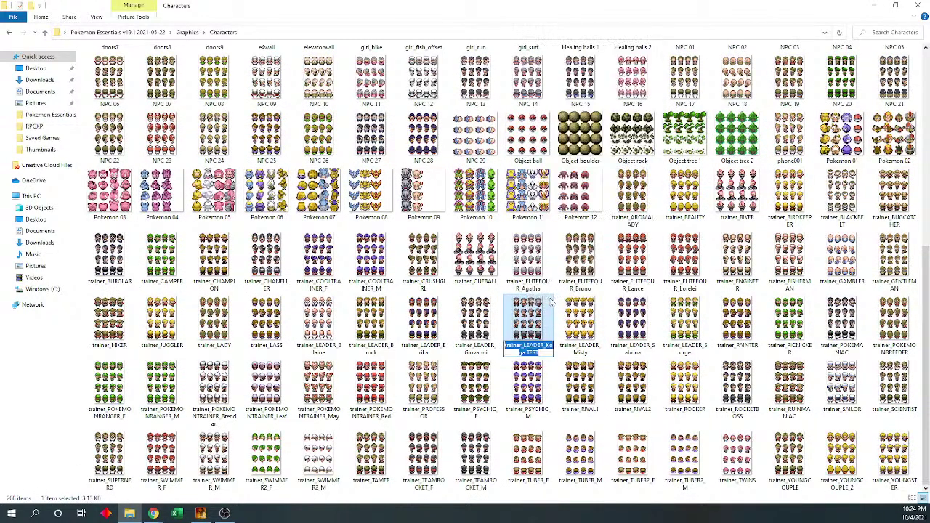
{"action": "key", "text": "End"}
{"action": "key", "text": "BackSpace"}
{"action": "key", "text": "BackSpace"}
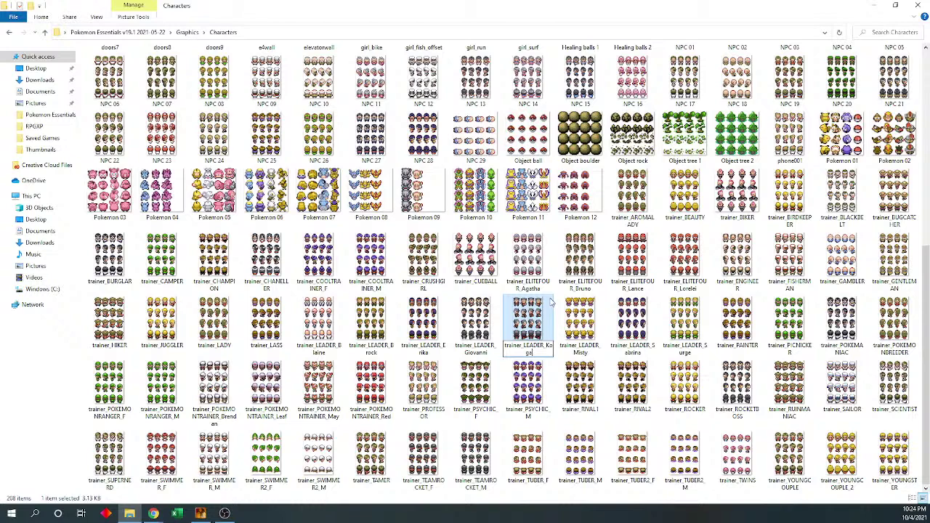
{"action": "left_click", "coordinate": [581, 320]}
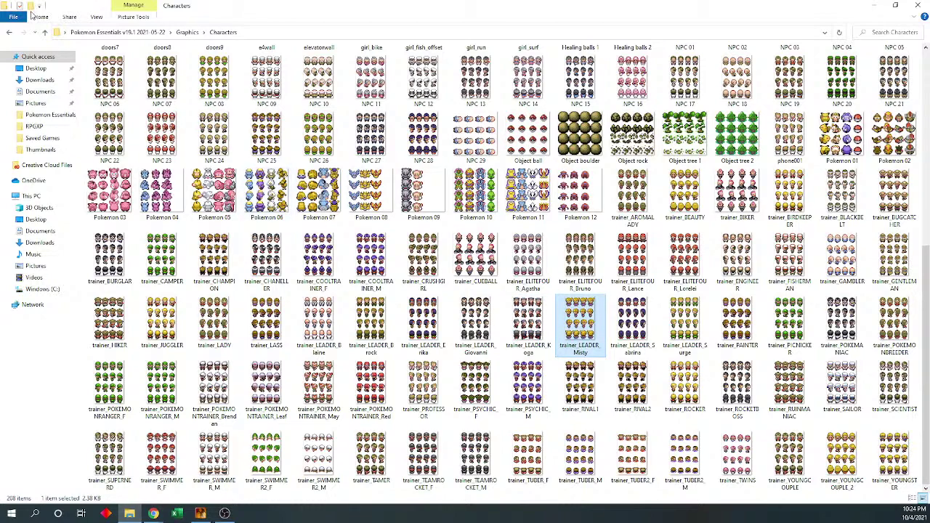
Step: Switch to RPG Maker XP, start a playtest of the project and continue the saved Haverage Town game
{"action": "key", "text": "alt+Tab"}
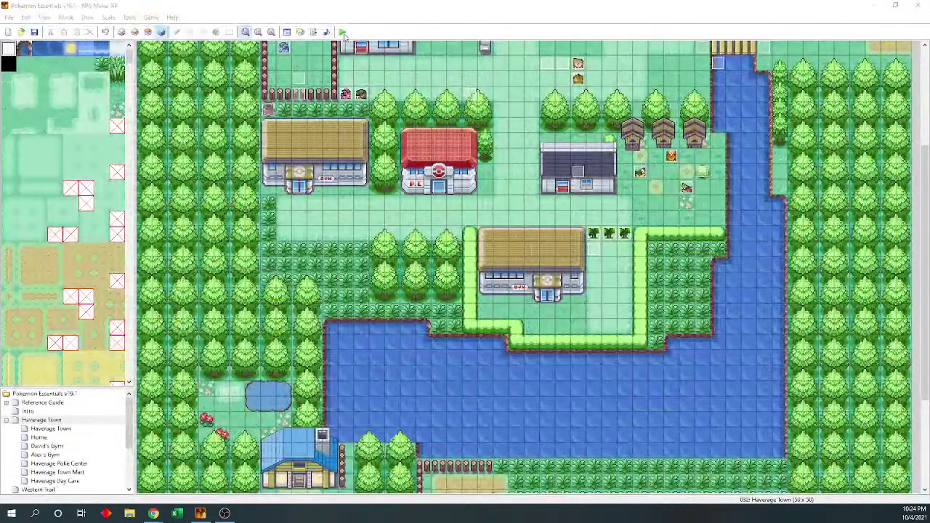
{"action": "left_click", "coordinate": [343, 32]}
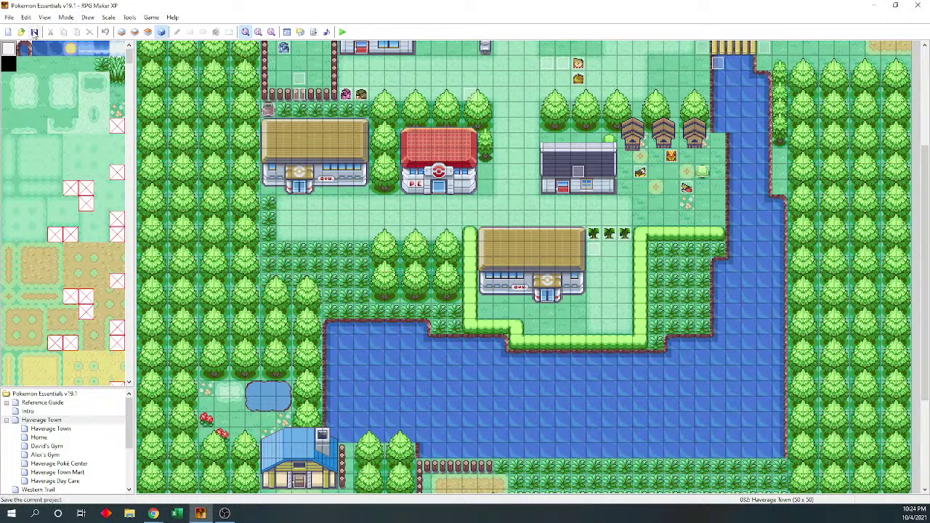
{"action": "left_click", "coordinate": [342, 32]}
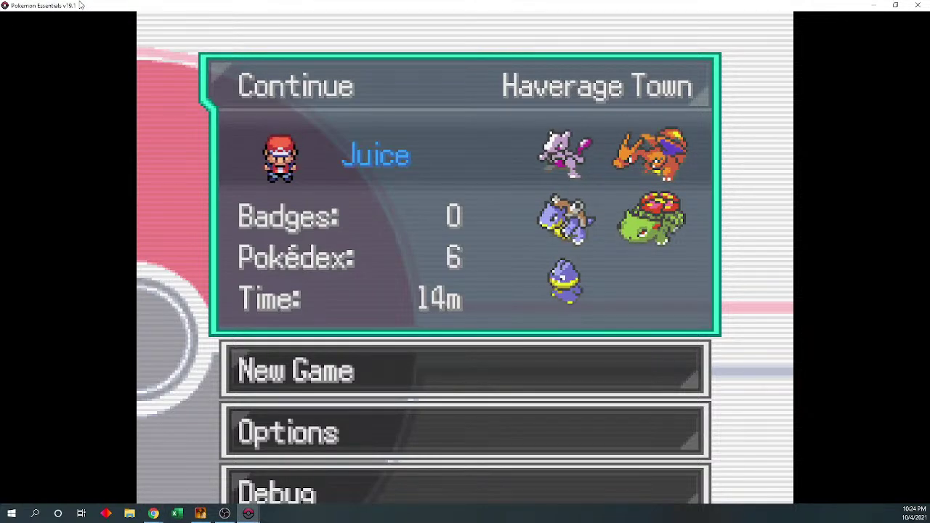
{"action": "key", "text": "Return"}
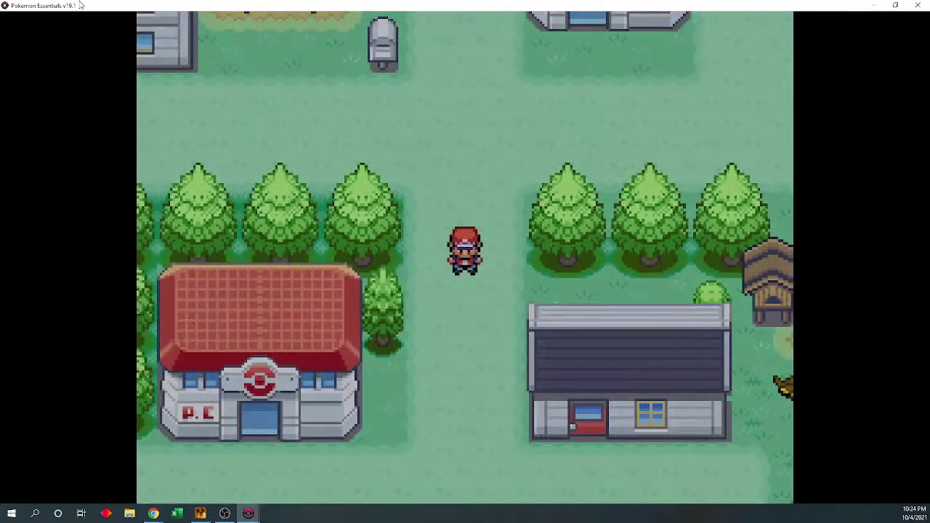
Step: Walk the player through Haverage Town to the row of three small trees beside the southern gym
{"action": "key", "text": "Down"}
{"action": "key", "text": "Right"}
{"action": "key", "text": "Up"}
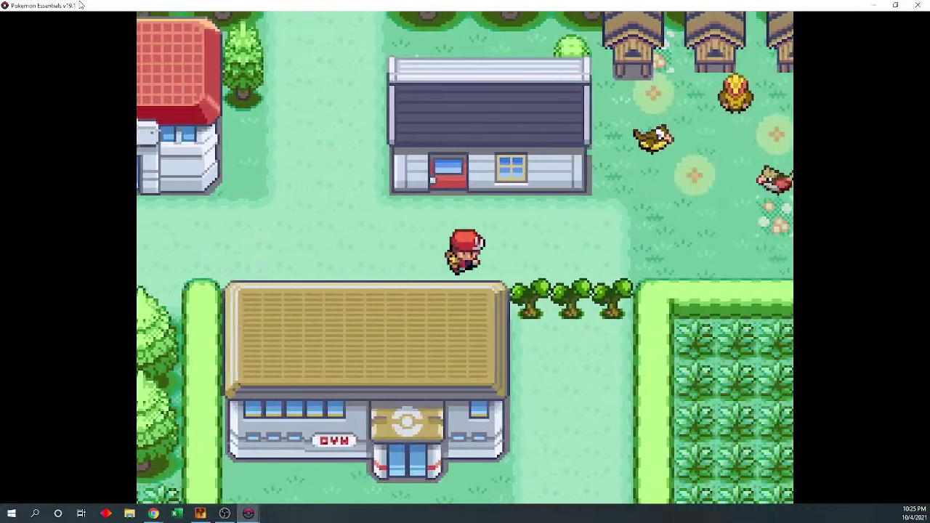
{"action": "key", "text": "Down"}
{"action": "key", "text": "Right"}
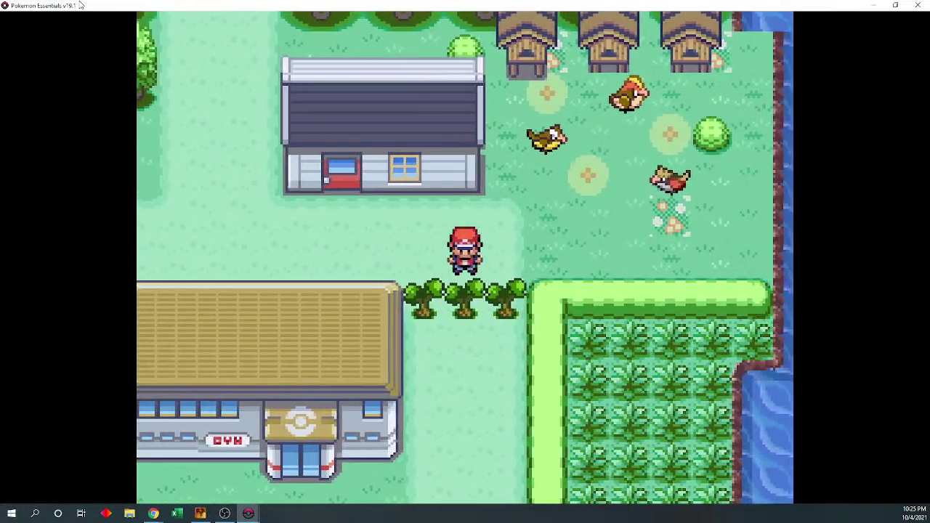
Step: Cut down the middle and right-hand small trees blocking the path beside the gym
{"action": "key", "text": "Down"}
{"action": "key", "text": "c"}
{"action": "key", "text": "c"}
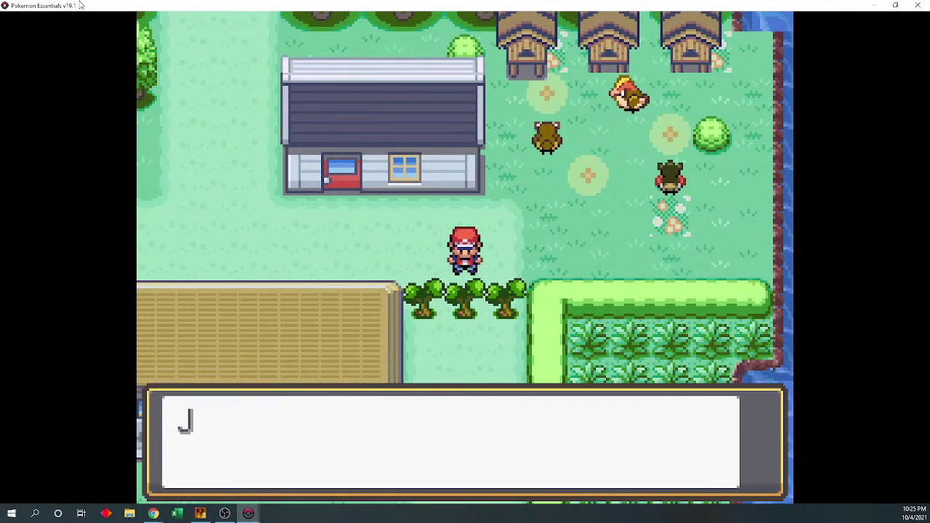
{"action": "key", "text": "c"}
{"action": "key", "text": "Down"}
{"action": "key", "text": "c"}
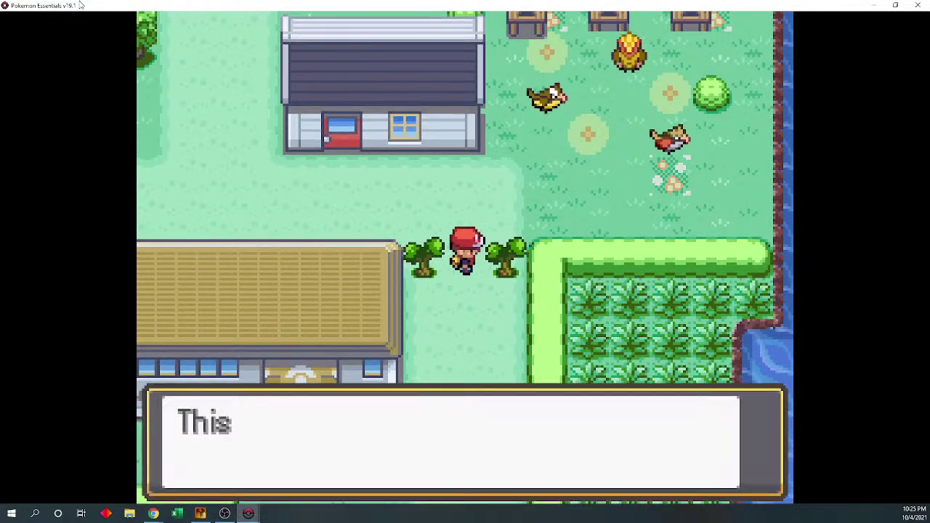
{"action": "key", "text": "c"}
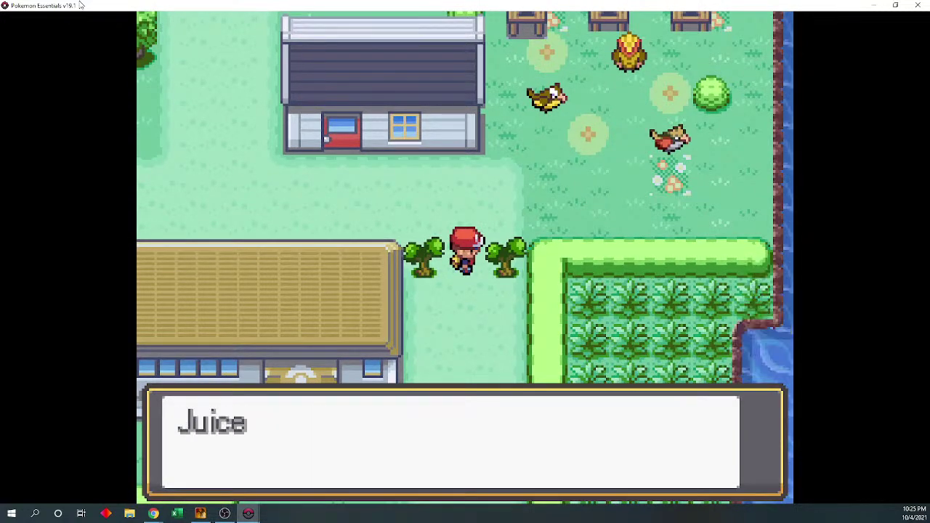
{"action": "key", "text": "c"}
Step: Walk the player down the cleared path beside the gym to trigger the trainers' cutscene
{"action": "key", "text": "Right"}
{"action": "key", "text": "Down"}
{"action": "key", "text": "Left"}
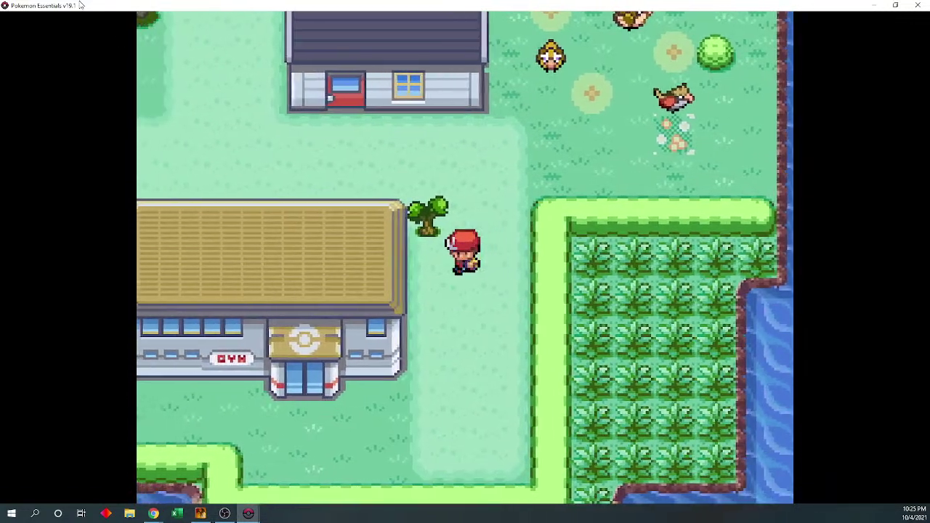
{"action": "key", "text": "Down"}
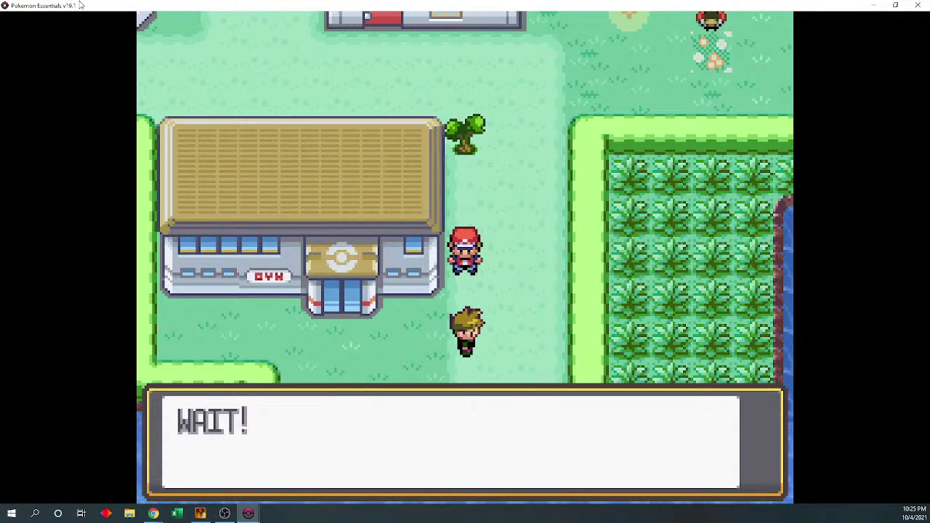
Step: Advance through the cutscene between the grey-haired and brown-haired trainers, checking the custom sprite in the game
{"action": "key", "text": "c"}
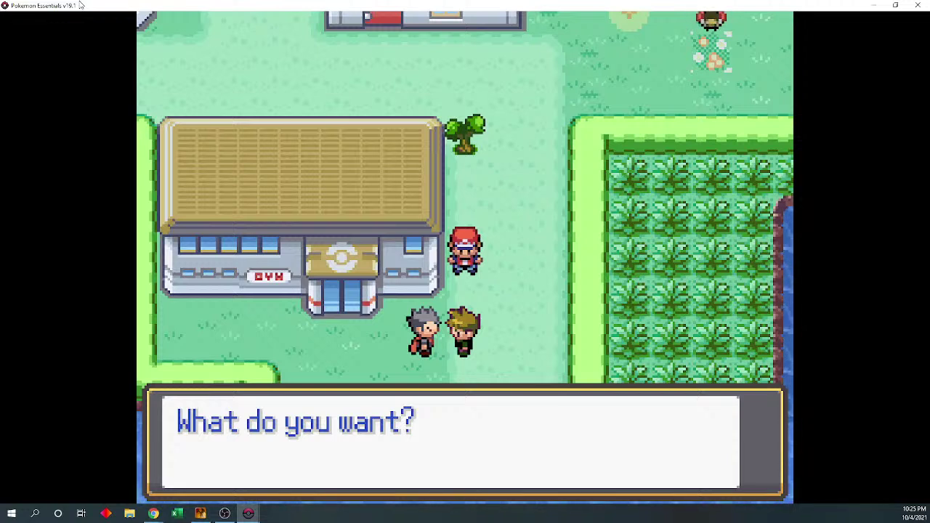
{"action": "key", "text": "c"}
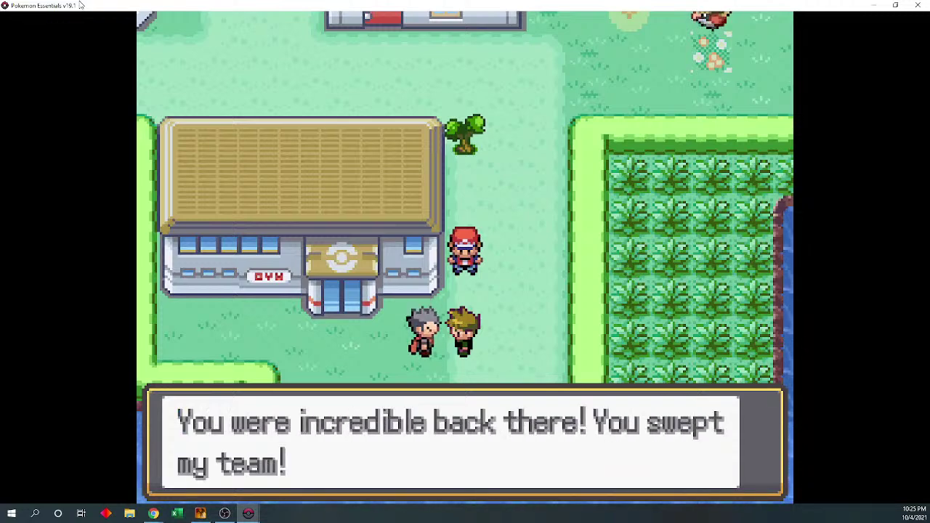
{"action": "key", "text": "c"}
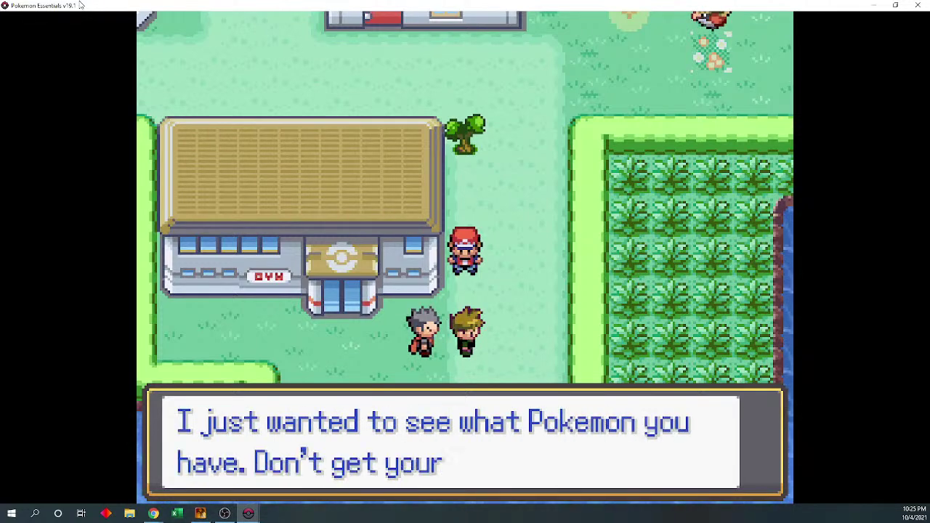
{"action": "key", "text": "c"}
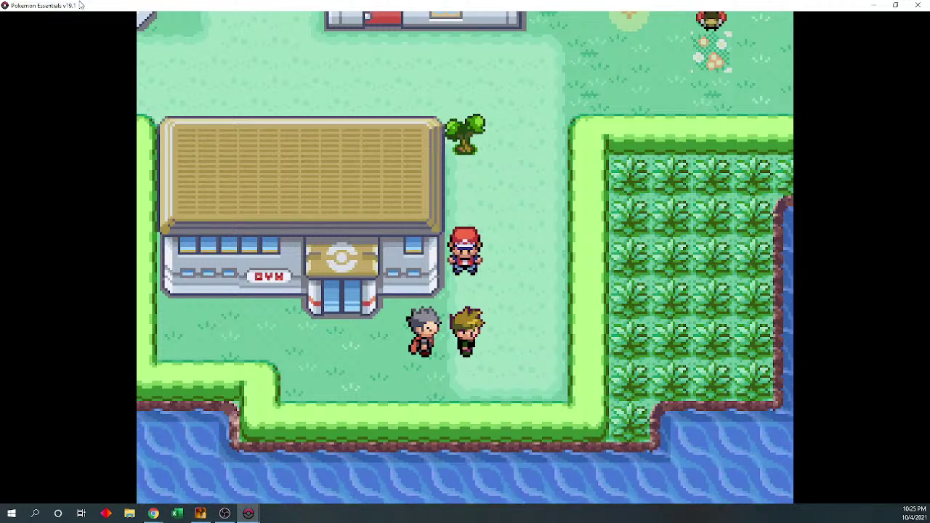
{"action": "key", "text": "c"}
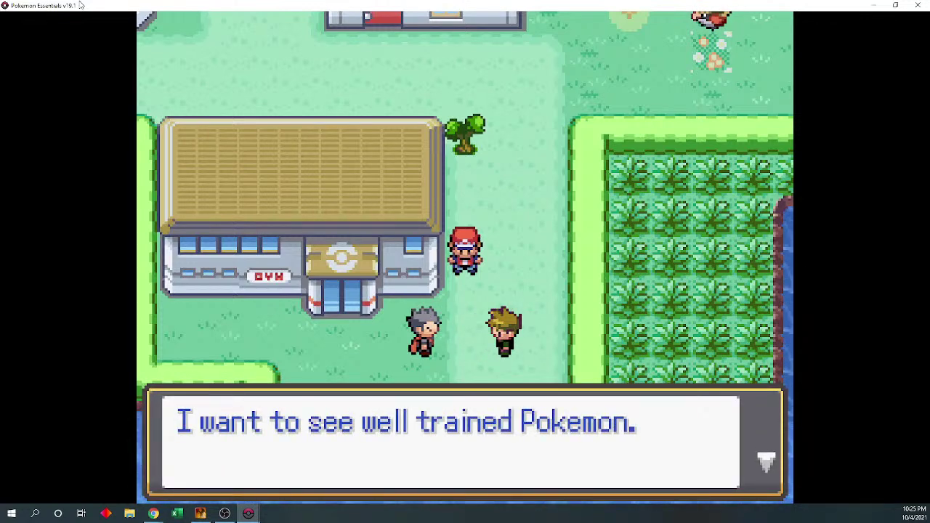
{"action": "key", "text": "c"}
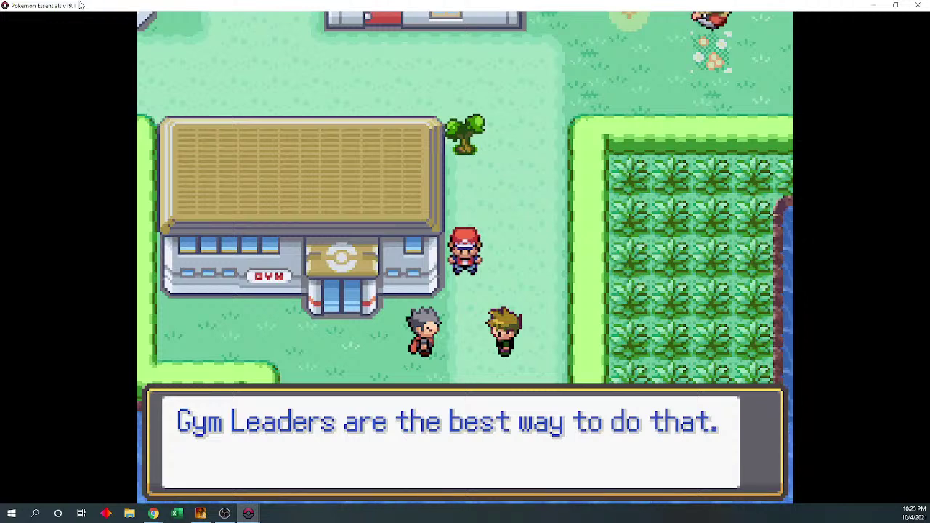
{"action": "key", "text": "c"}
{"action": "key", "text": "c"}
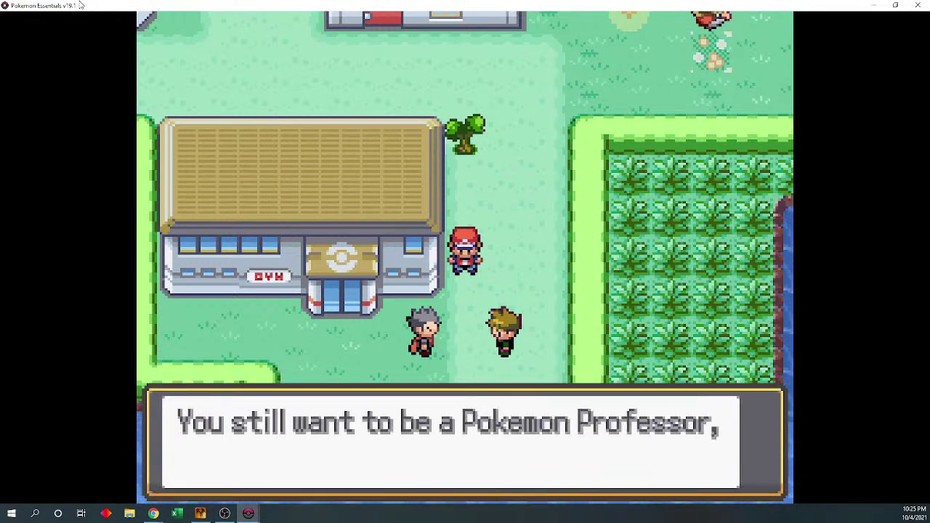
{"action": "key", "text": "c"}
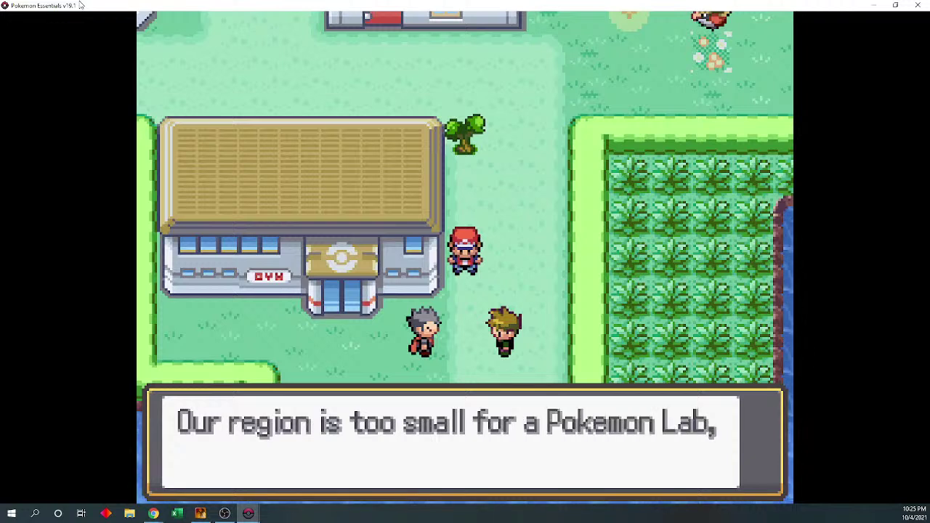
{"action": "key", "text": "c"}
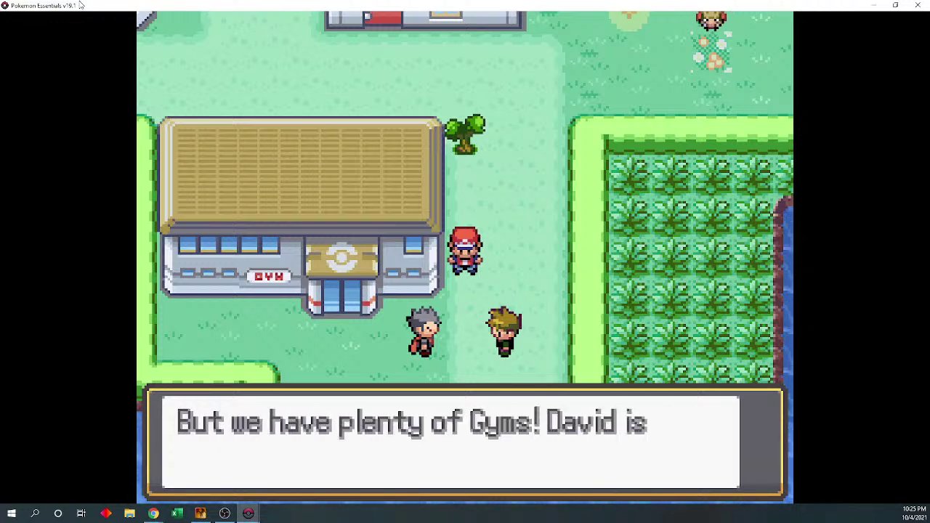
{"action": "key", "text": "c"}
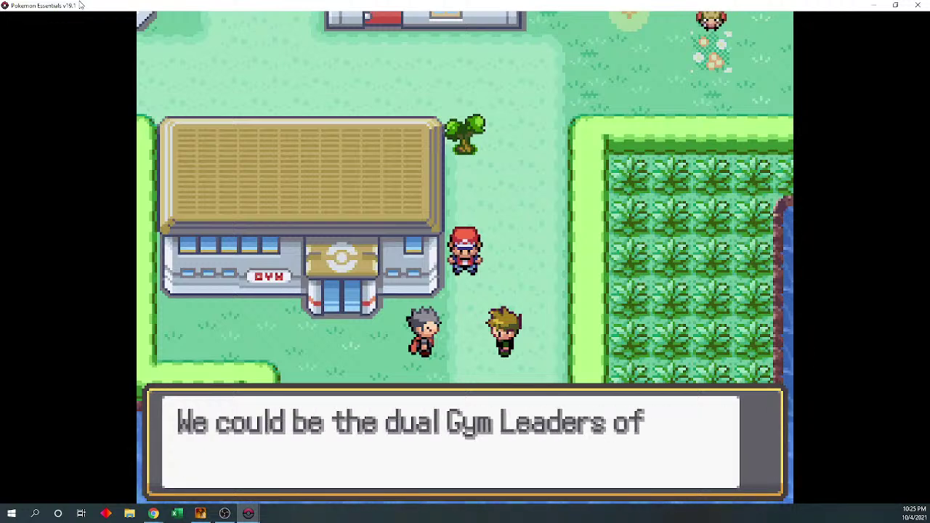
{"action": "key", "text": "c"}
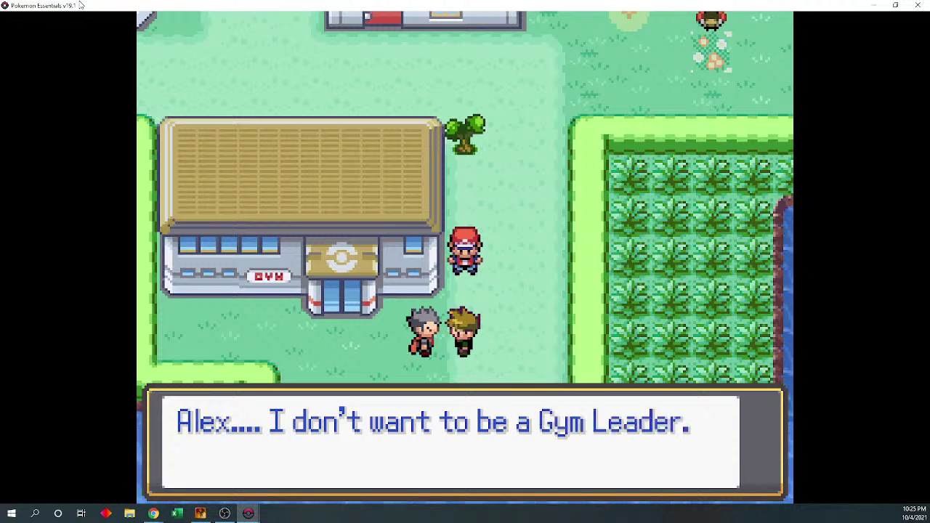
{"action": "key", "text": "c"}
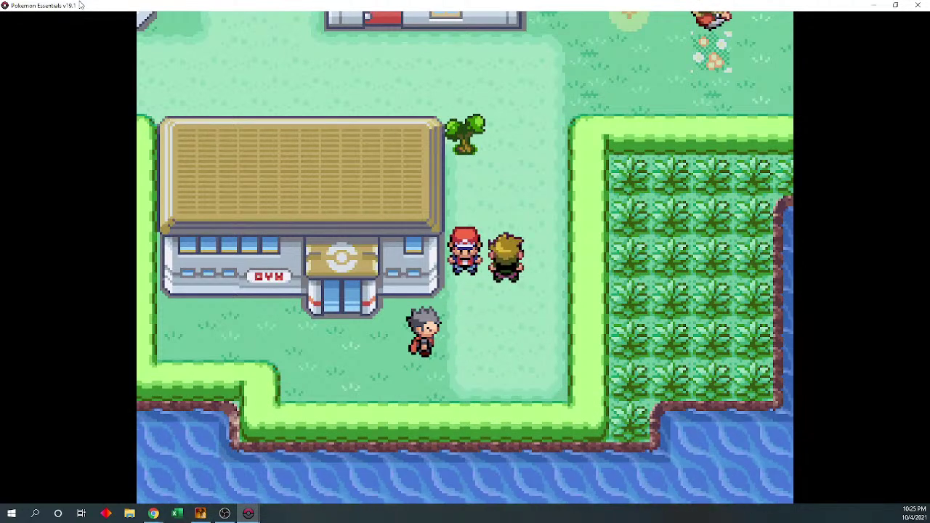
{"action": "key", "text": "c"}
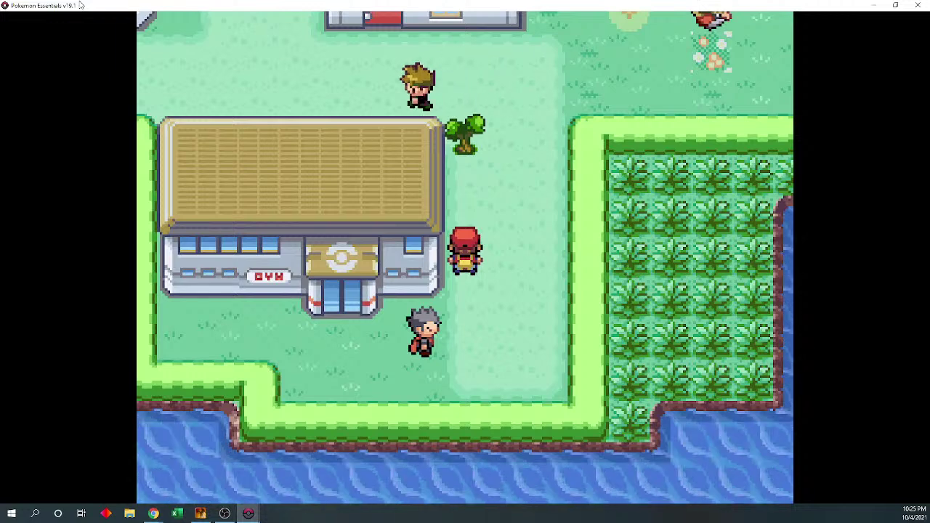
Step: Meet the grey-haired trainer south of the player, answering "Yes." to his friend question and "That's his decision." to his request
{"action": "key", "text": "Down"}
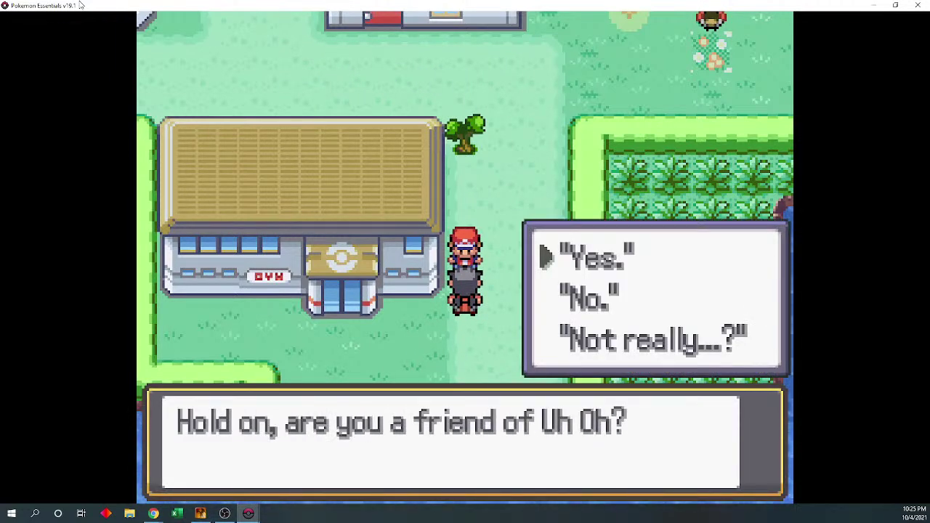
{"action": "key", "text": "c"}
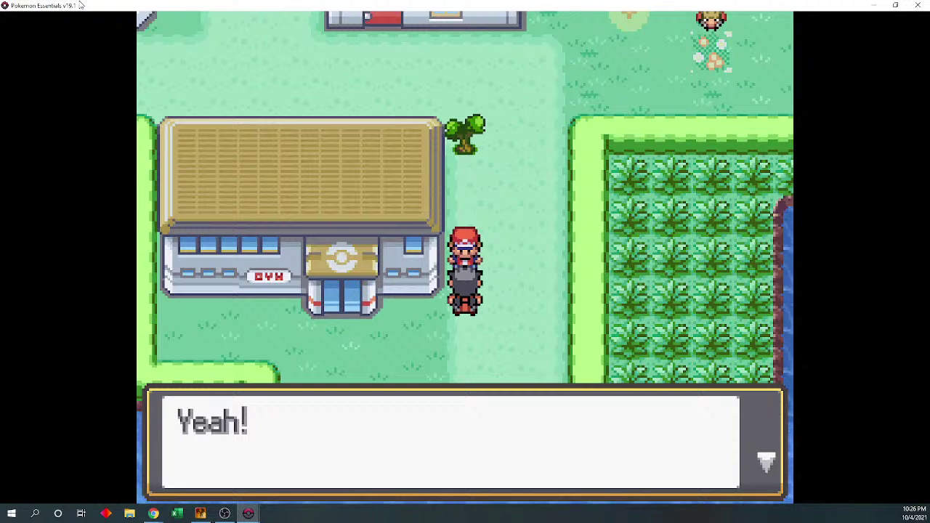
{"action": "key", "text": "c"}
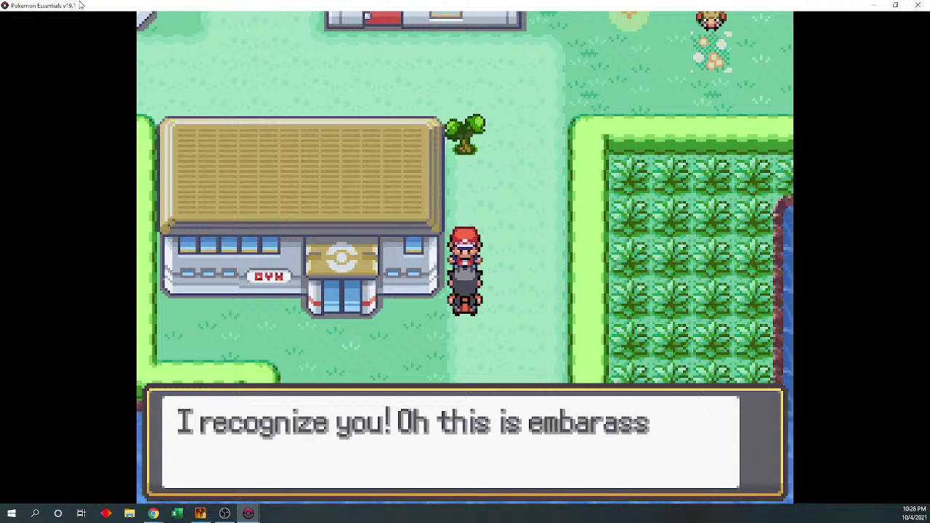
{"action": "key", "text": "c"}
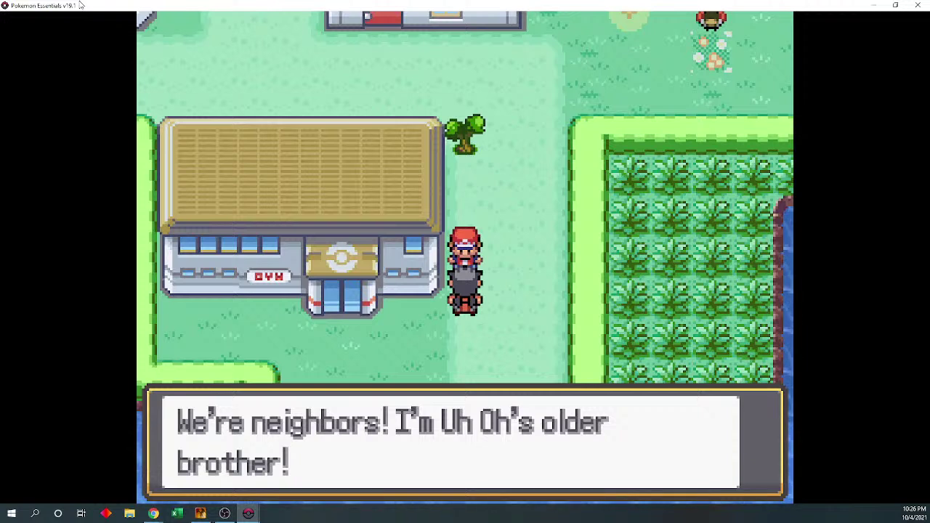
{"action": "key", "text": "c"}
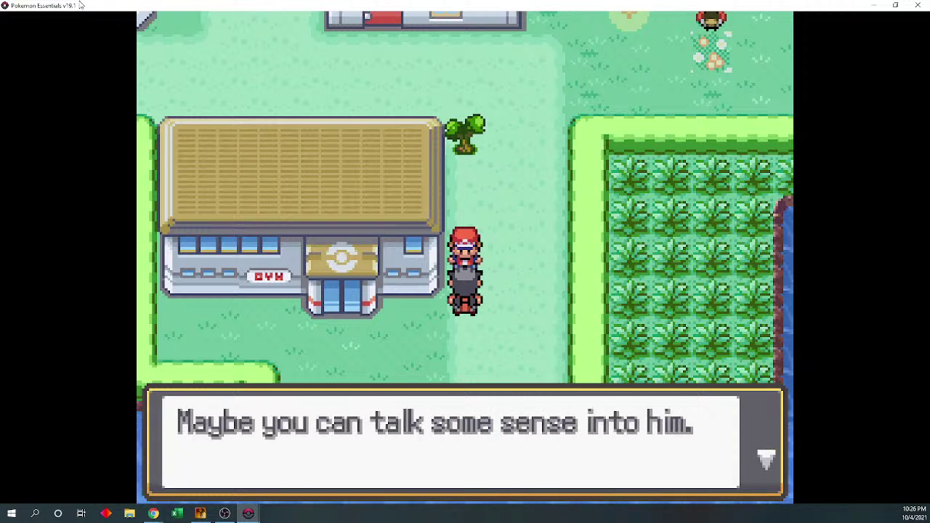
{"action": "key", "text": "c"}
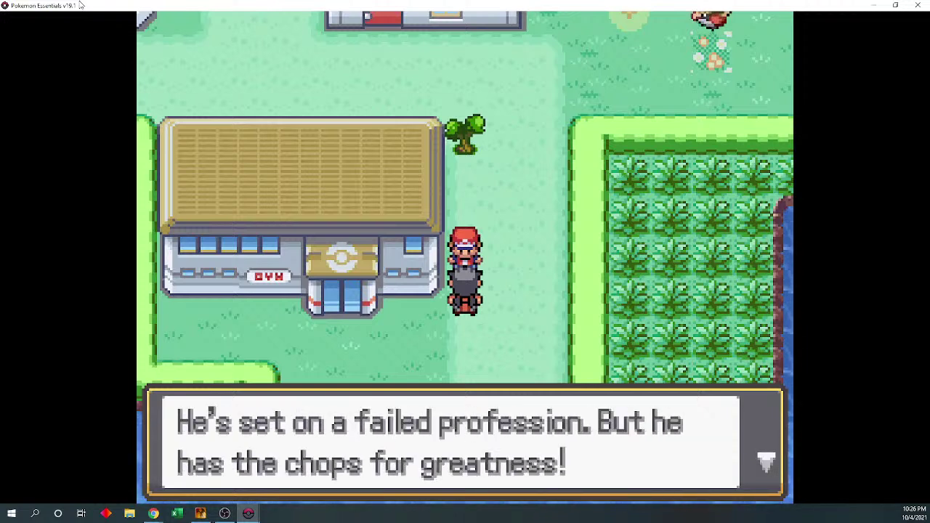
{"action": "key", "text": "c"}
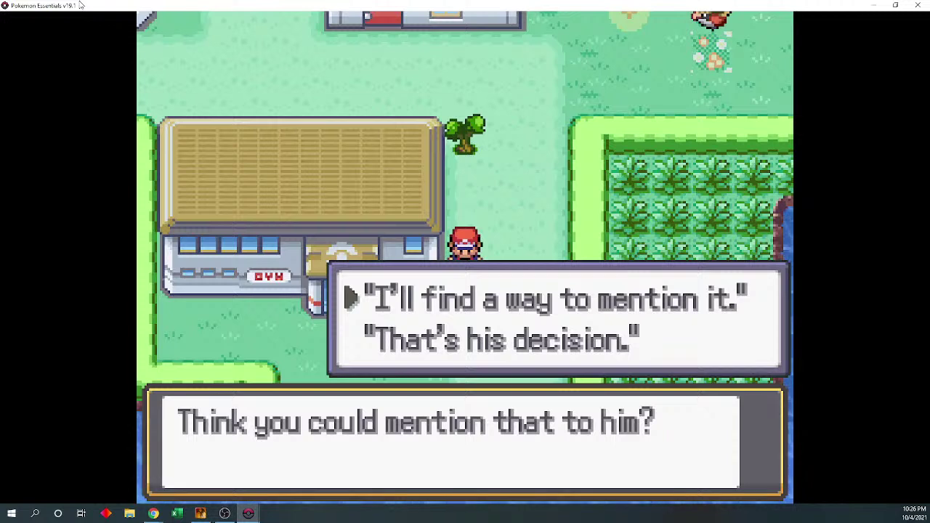
{"action": "key", "text": "Down"}
{"action": "key", "text": "c"}
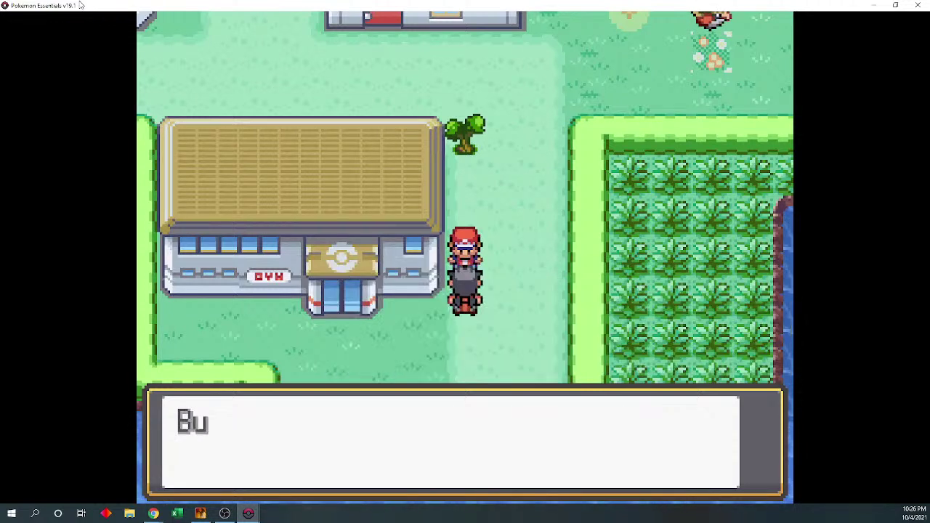
Step: Advance through the grey-haired trainer's remaining dialogue until he leaves, and close the playtest game
{"action": "key", "text": "c"}
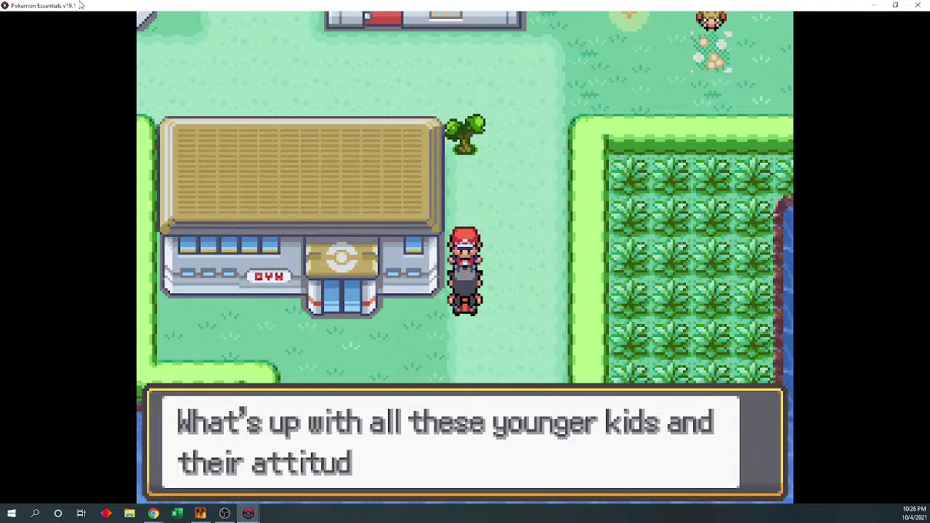
{"action": "key", "text": "c"}
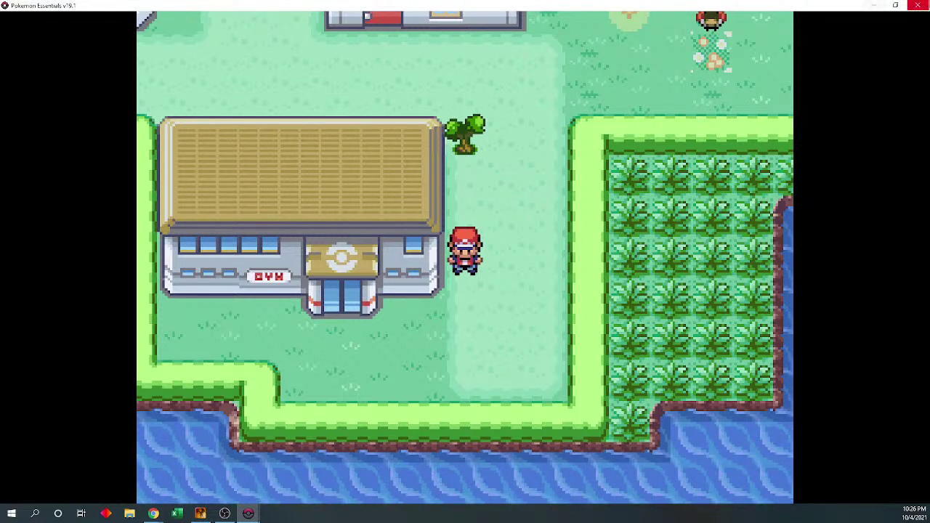
{"action": "left_click", "coordinate": [917, 5]}
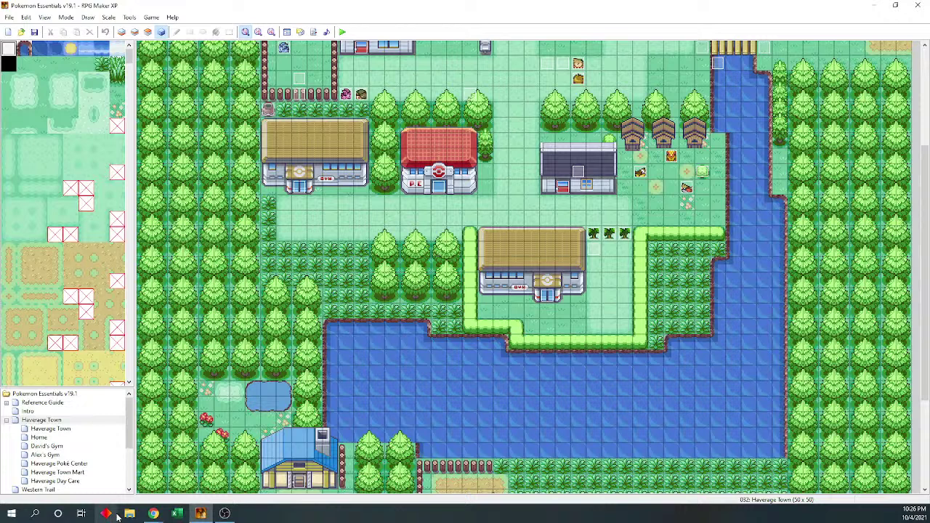
Step: Collapse the Haverage Town map group and enlarge the map list by shrinking the tileset palette
{"action": "left_click", "coordinate": [7, 420]}
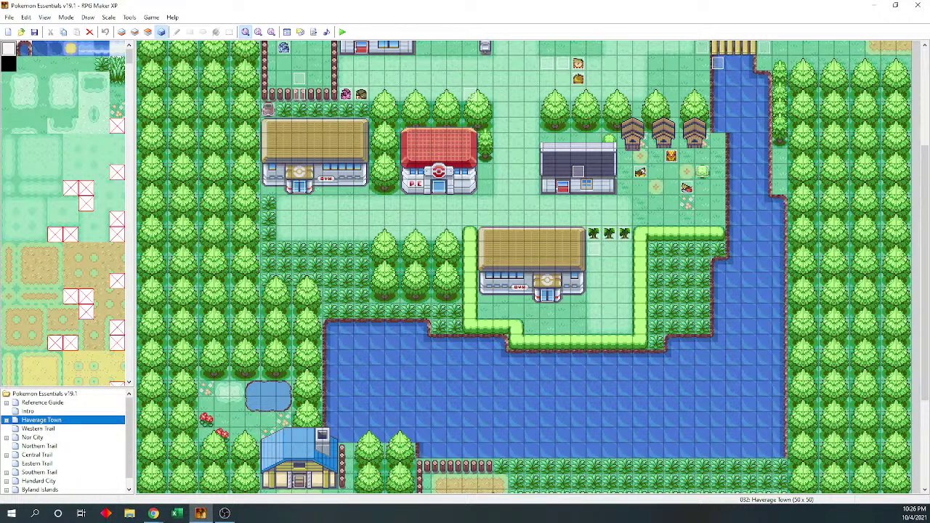
{"action": "key", "text": "alt+Tab"}
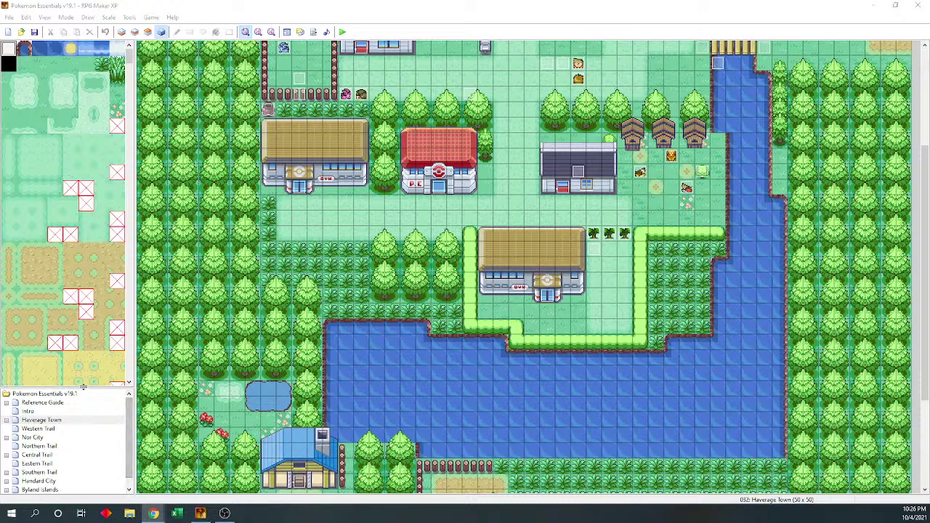
{"action": "left_click_drag", "start_coordinate": [84, 387], "coordinate": [77, 135]}
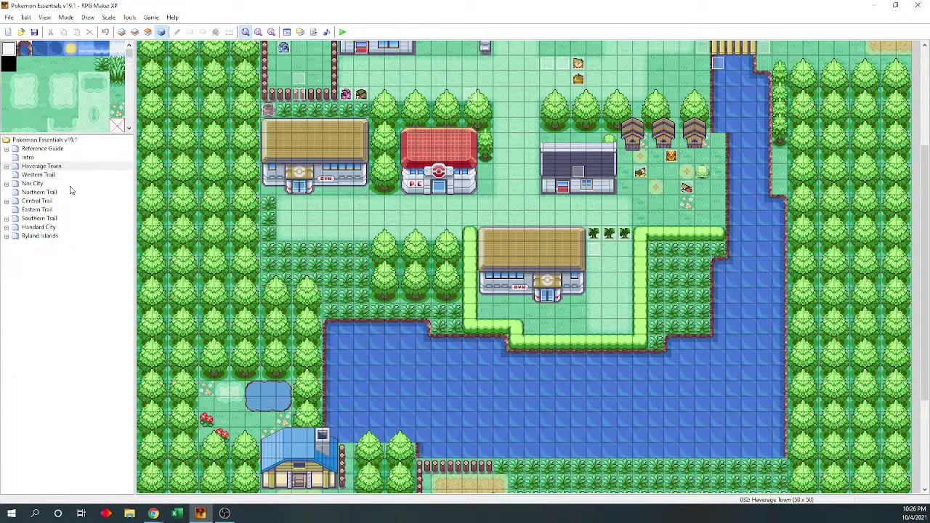
Step: Examine the Nor City and Handard City maps, including the lower part of Nor City
{"action": "left_click", "coordinate": [44, 184]}
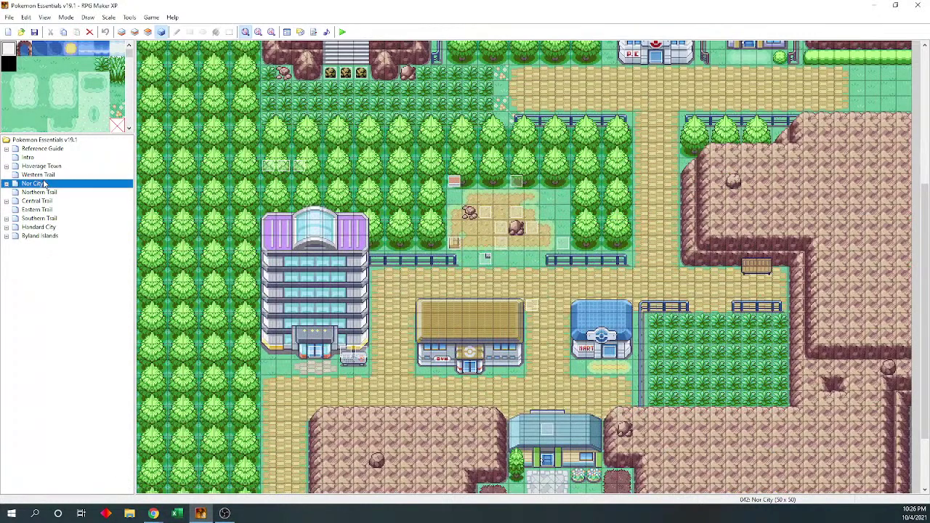
{"action": "left_click", "coordinate": [64, 227]}
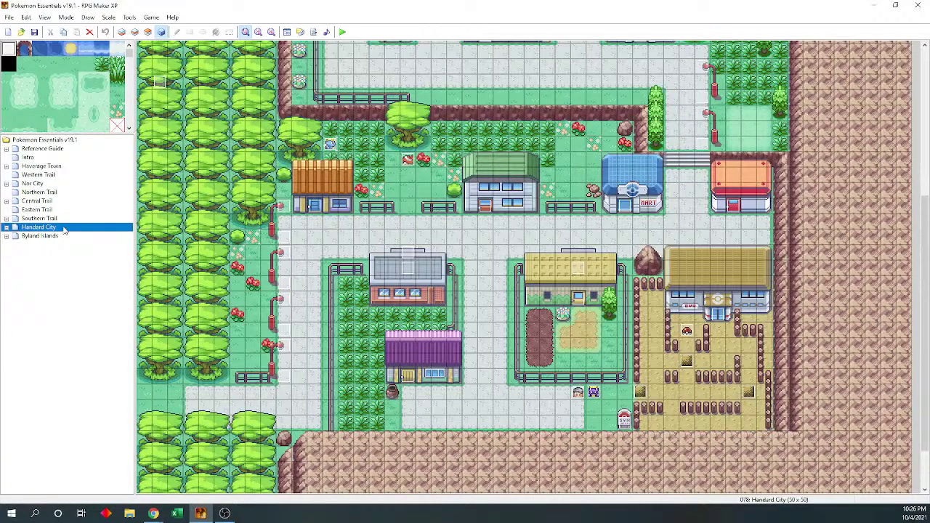
{"action": "left_click", "coordinate": [55, 188]}
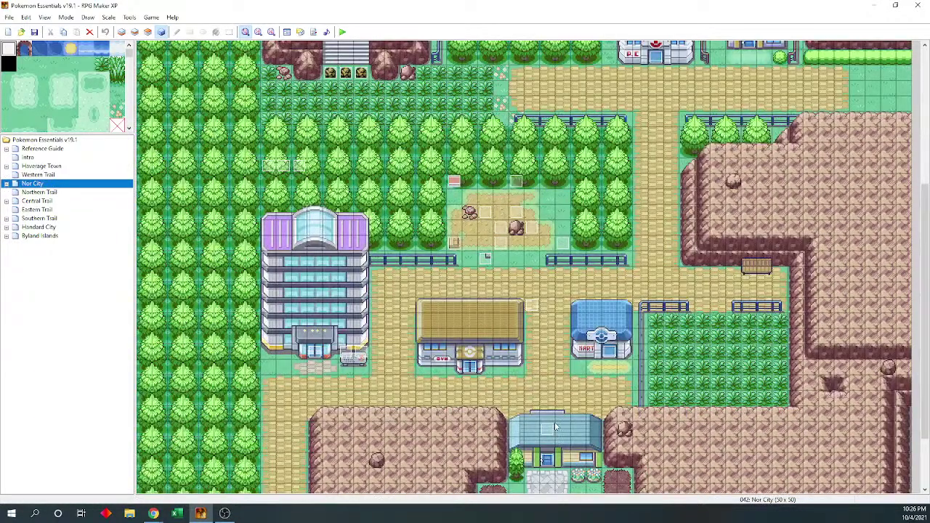
{"action": "scroll", "coordinate": [557, 429], "scroll_direction": "down", "scroll_amount": 3}
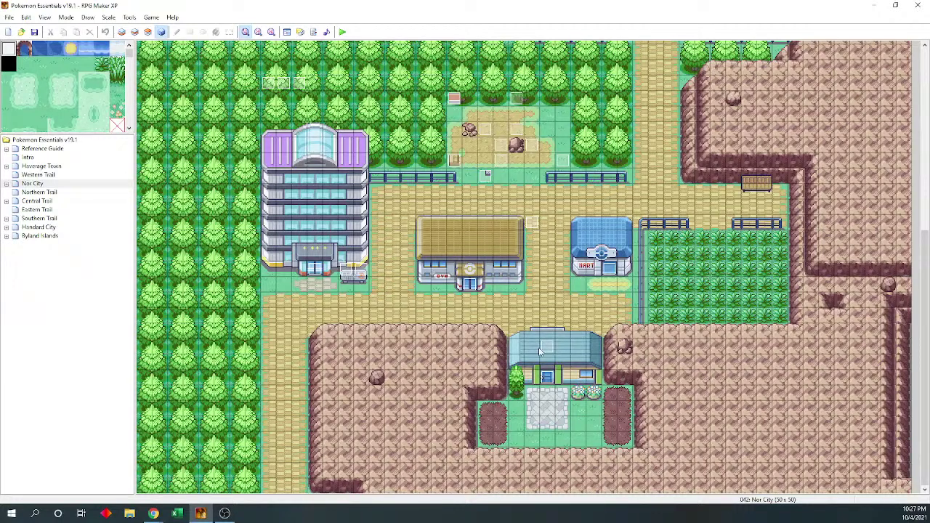
{"action": "left_click", "coordinate": [74, 227]}
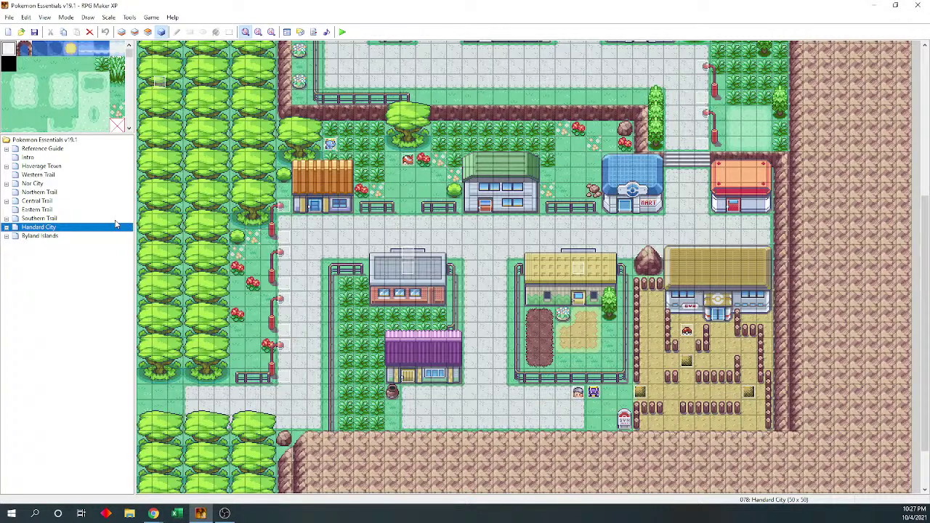
{"action": "key", "text": "alt+Tab"}
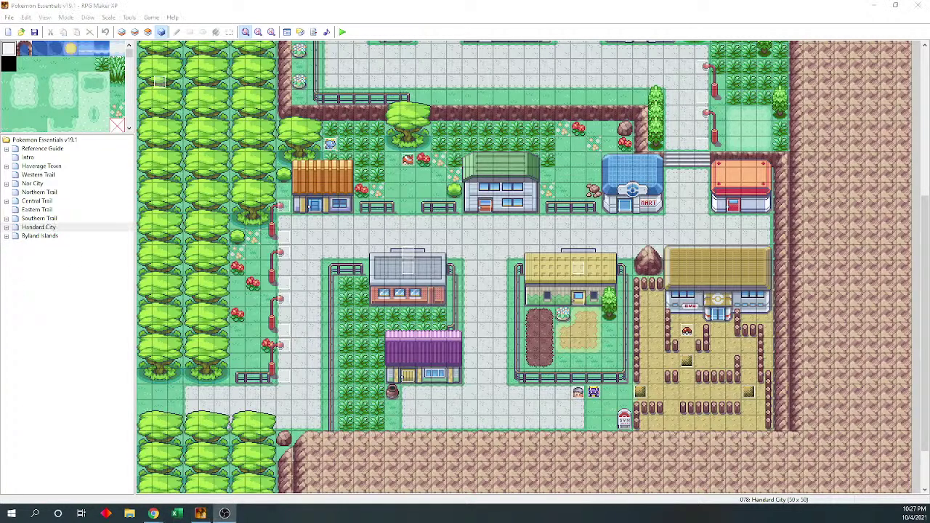
{"action": "key", "text": "alt+Tab"}
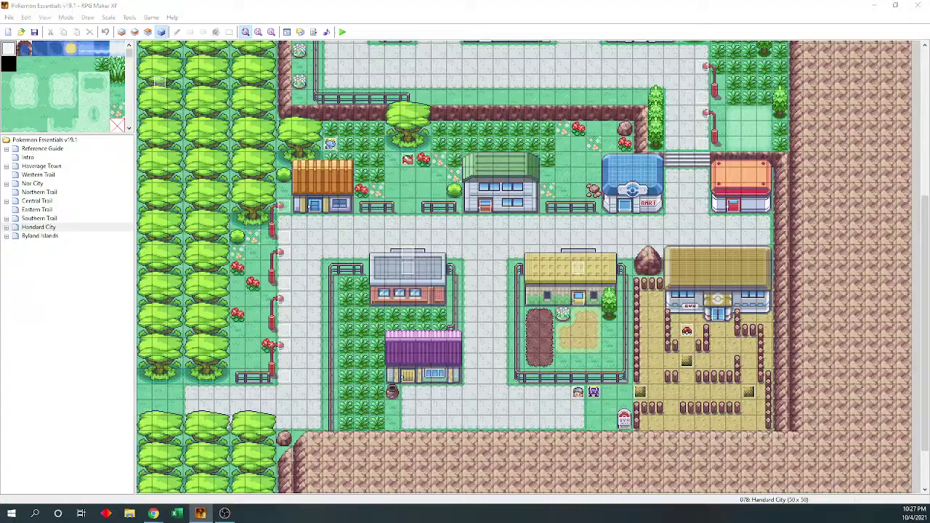
{"action": "key", "text": "super+d"}
{"action": "key", "text": "super+d"}
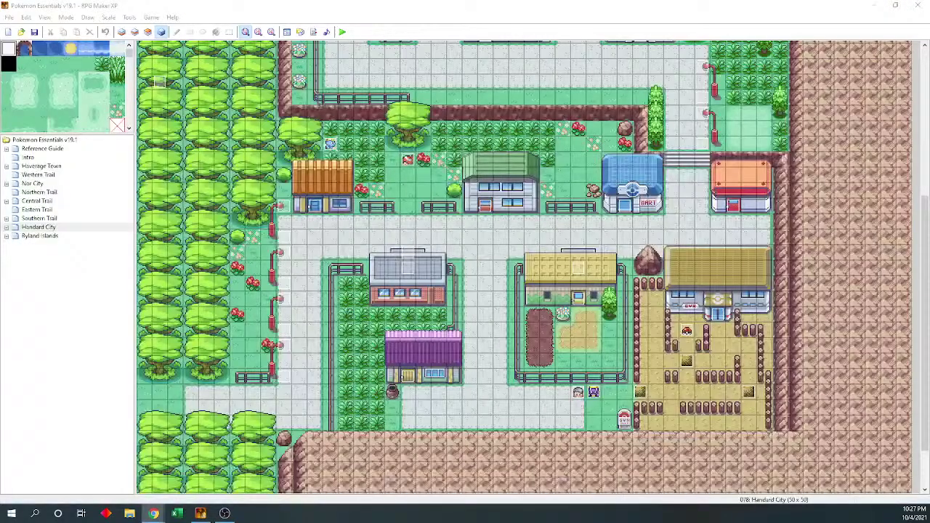